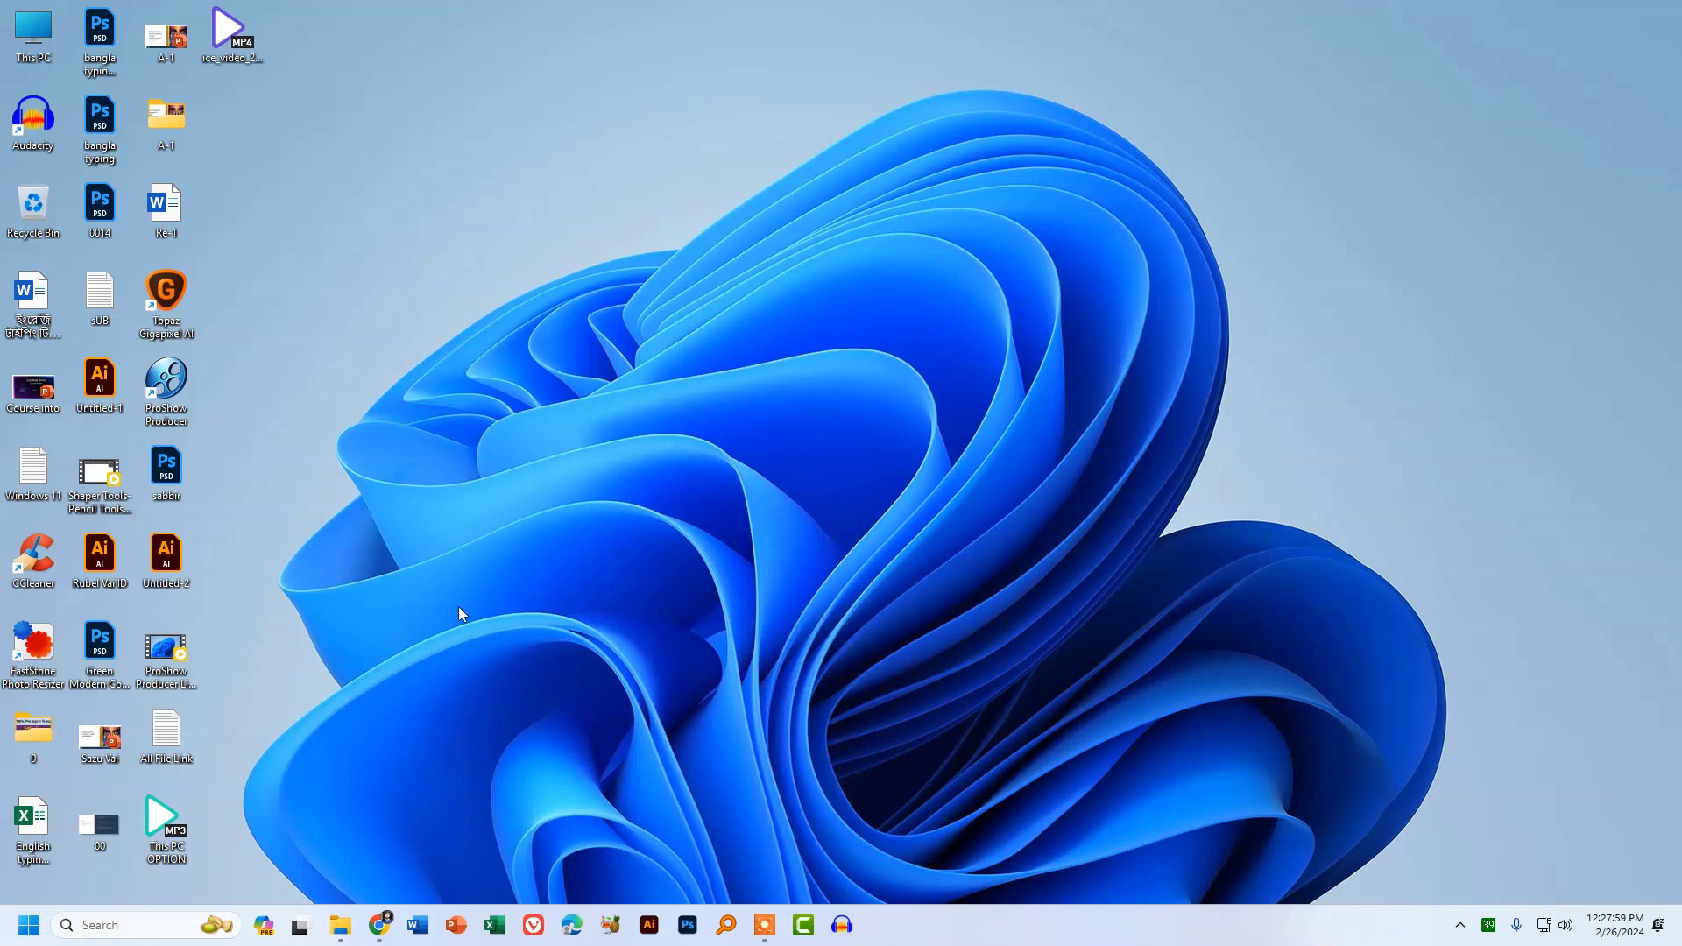
# Step: Search for "audacity" in Chrome, view the official Audacity website, and close the browser
pyautogui.click(386, 915)
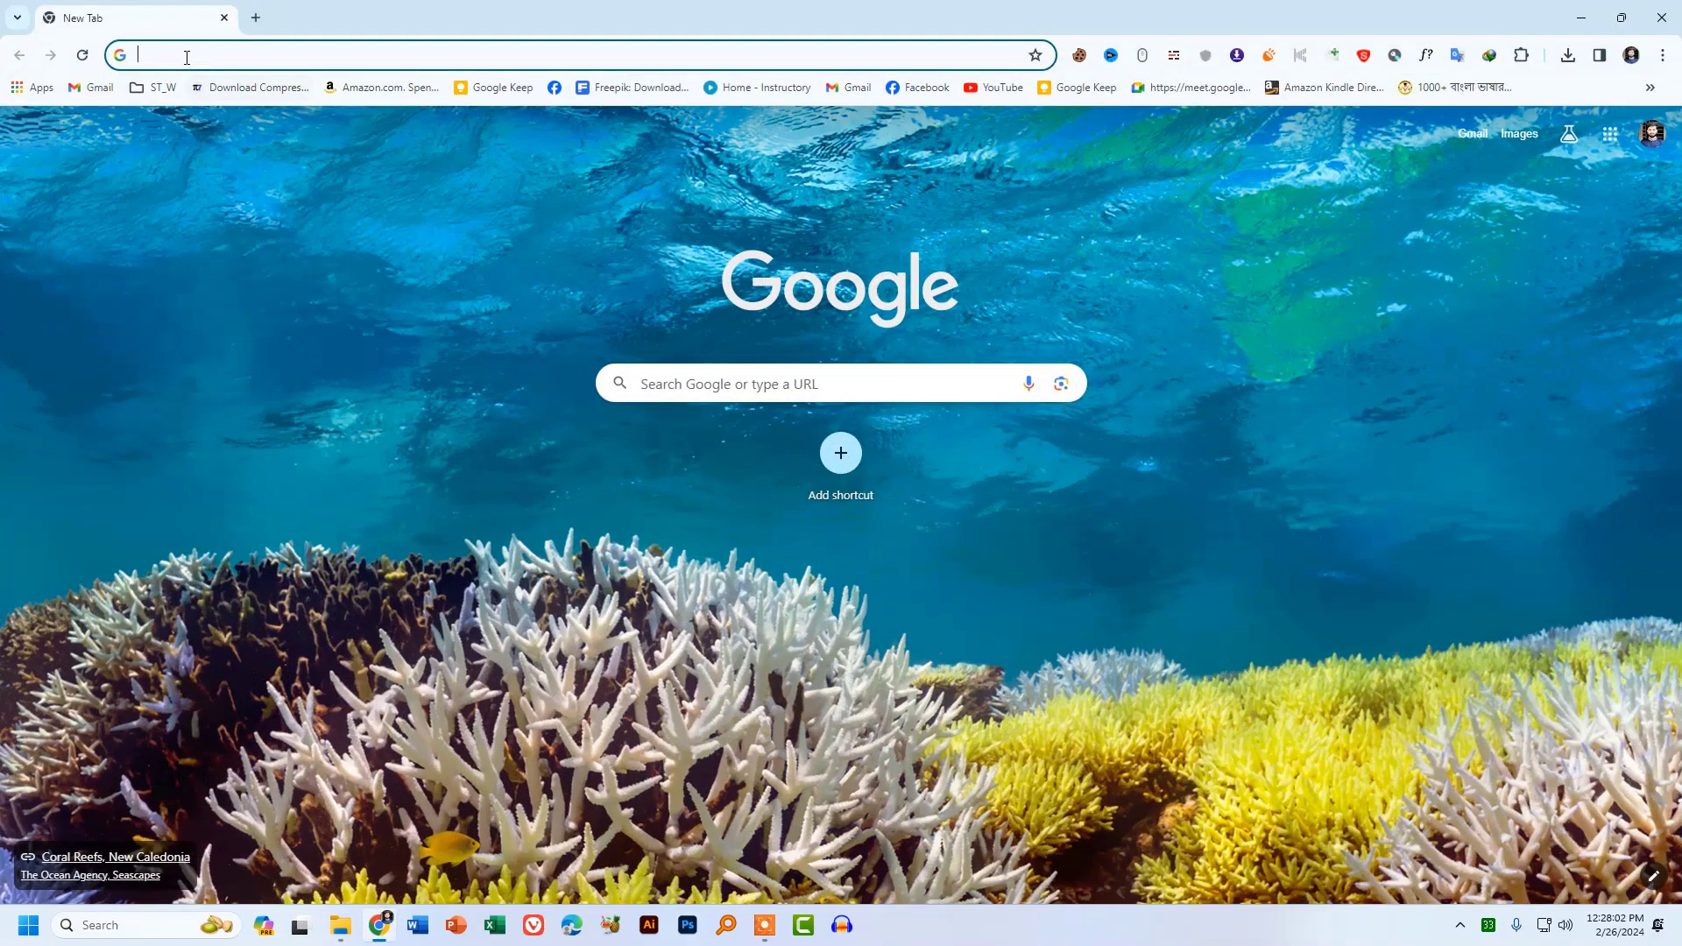
pyautogui.click(187, 57)
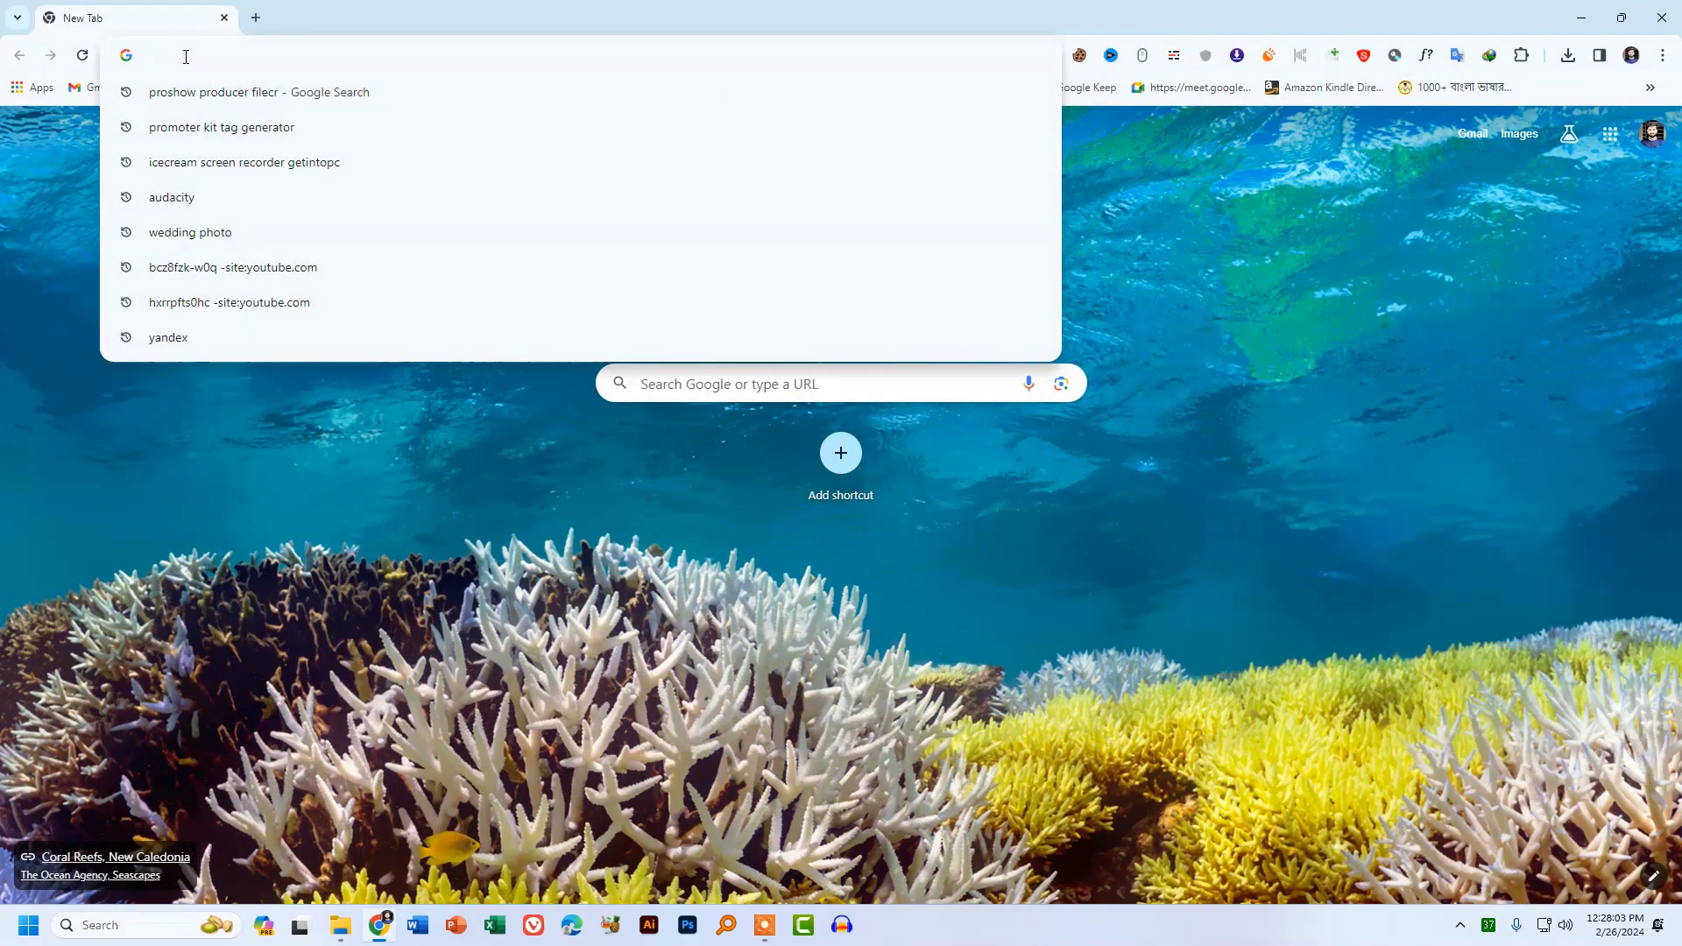
pyautogui.write('audacity')
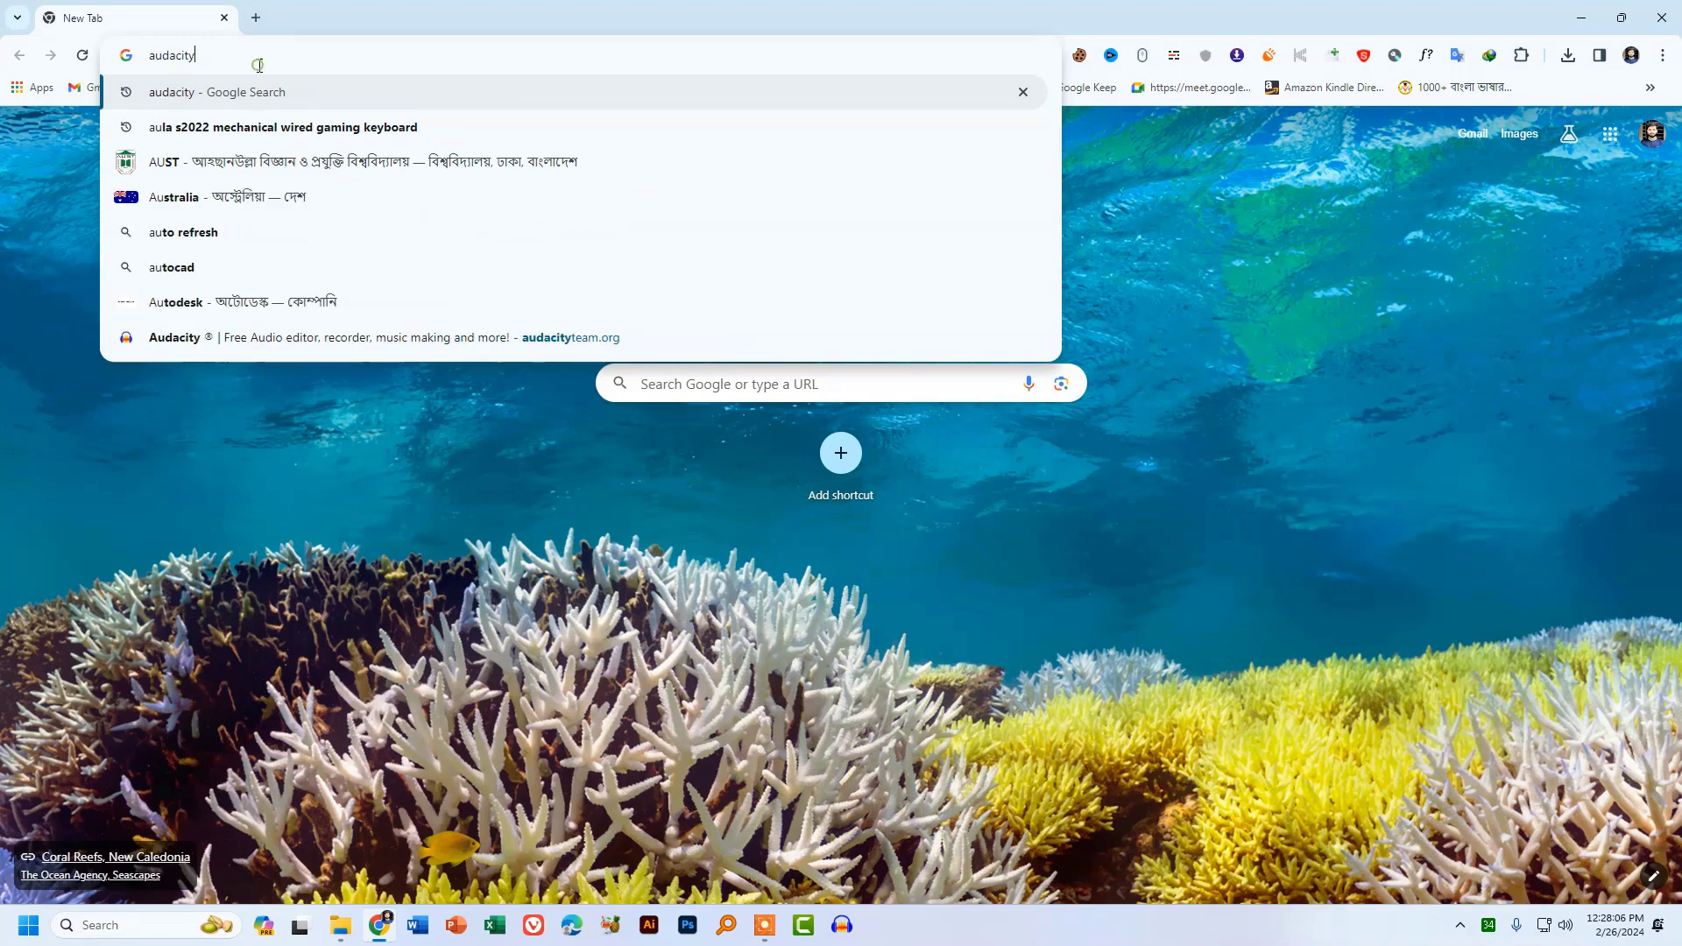
pyautogui.press('Return')
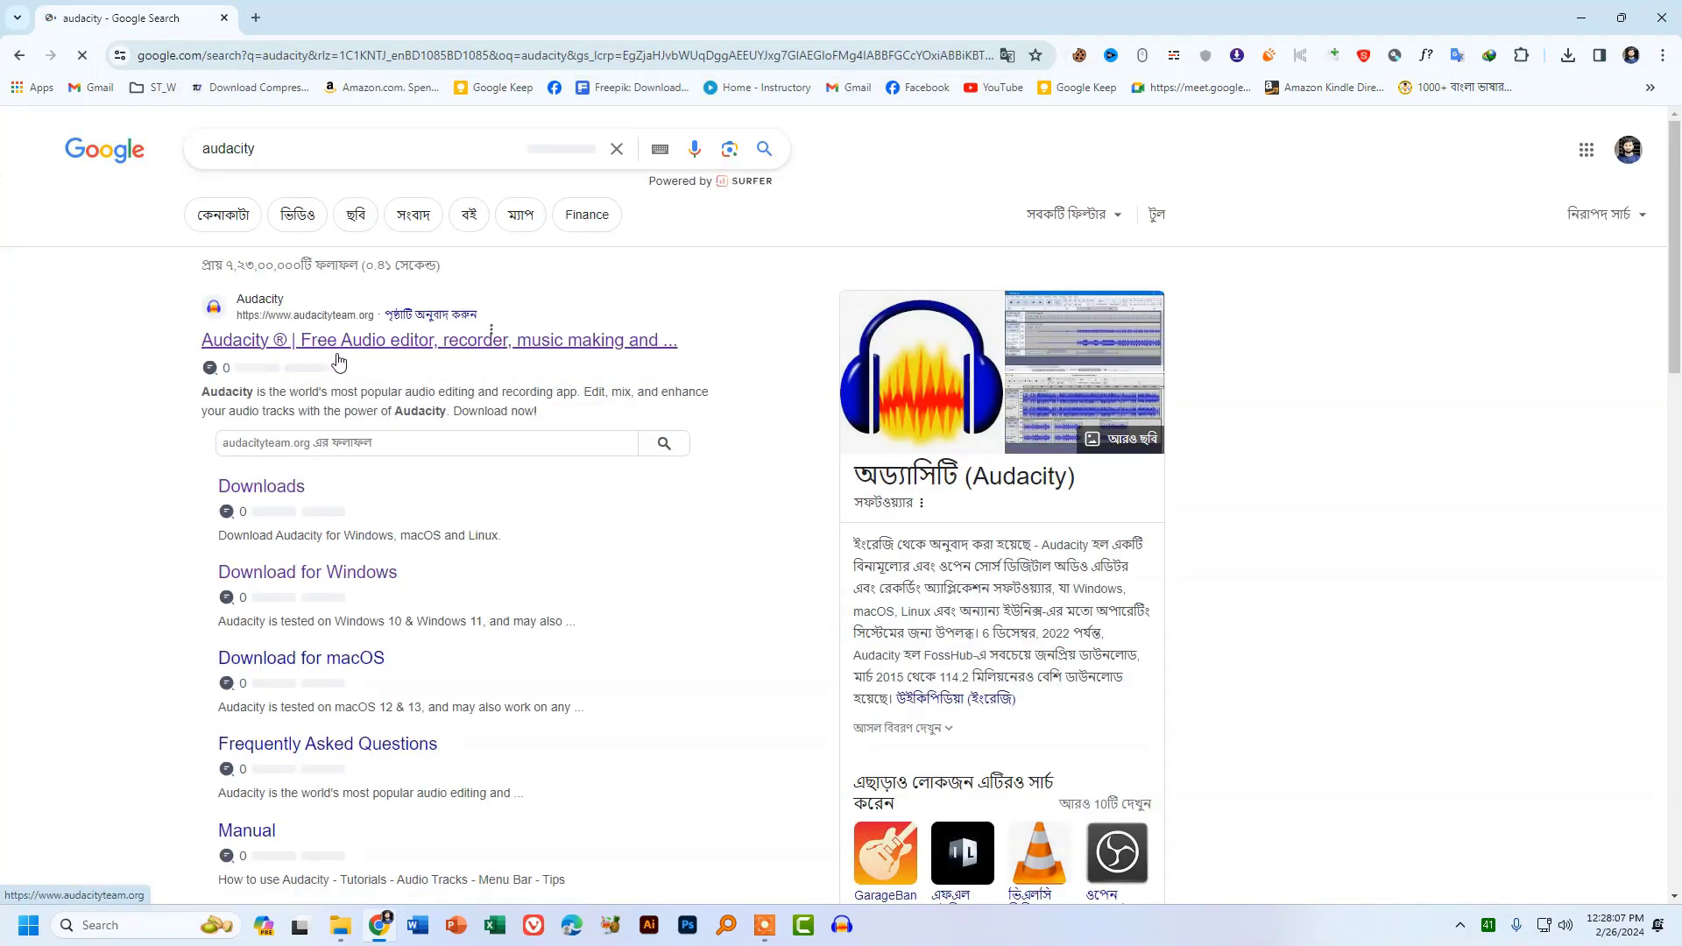
pyautogui.click(312, 344)
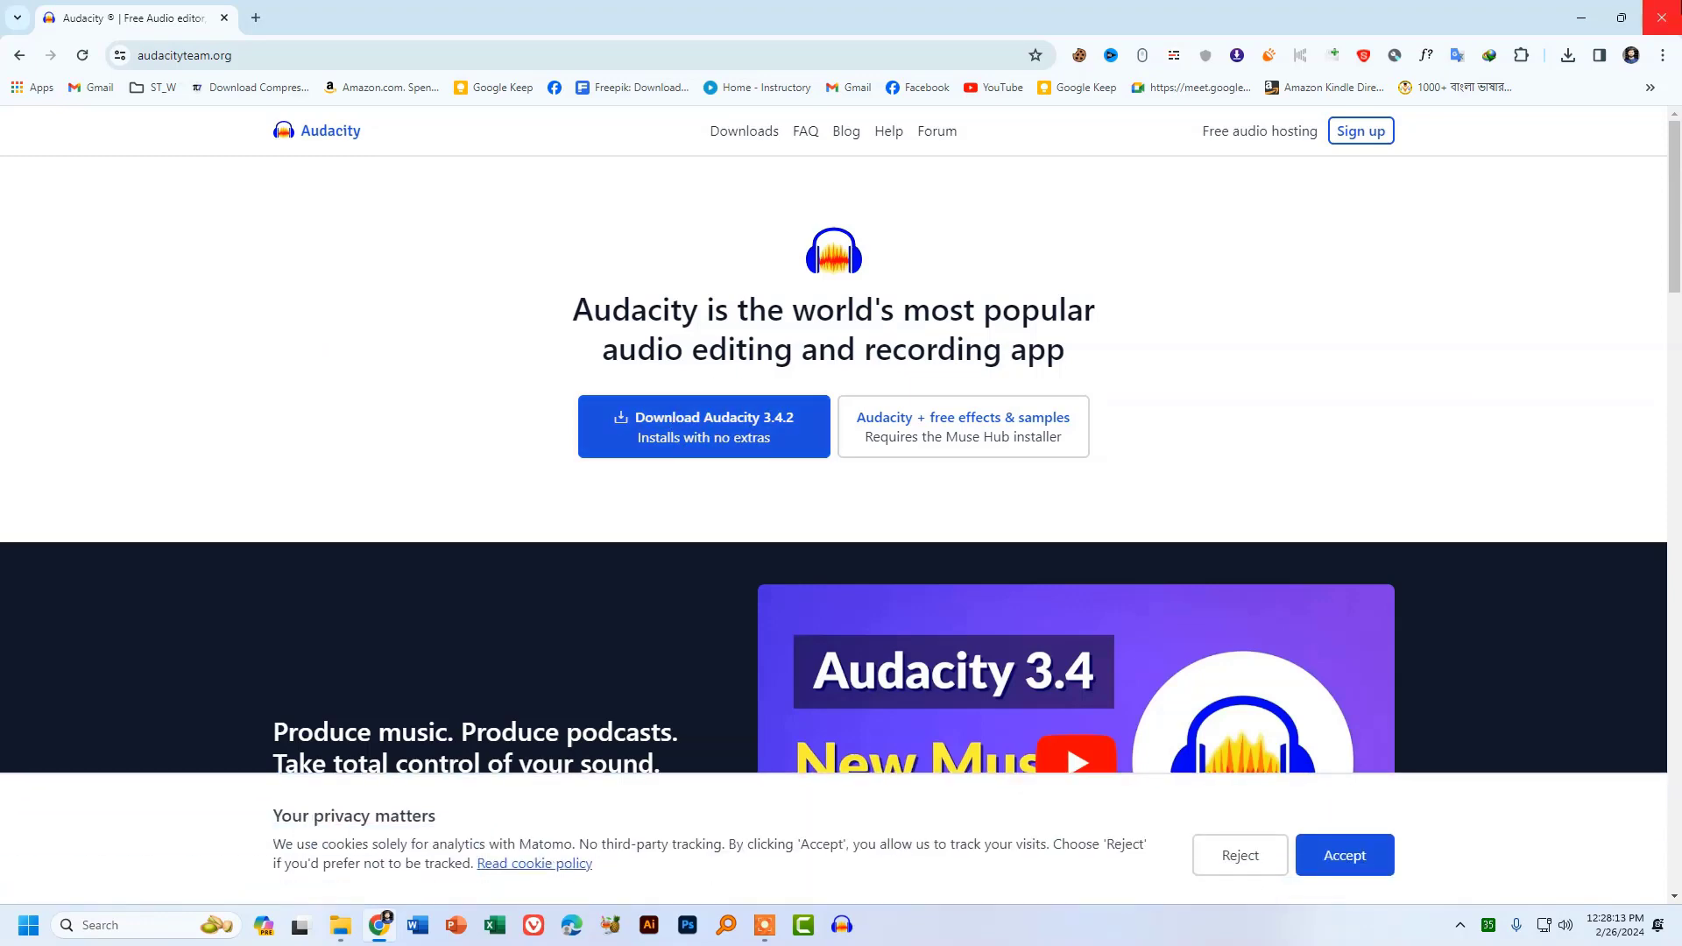
pyautogui.click(1662, 18)
# Step: Switch to Audacity, import the "This PC OPTION" MP3 from the desktop, and maximize the project window
pyautogui.click(842, 925)
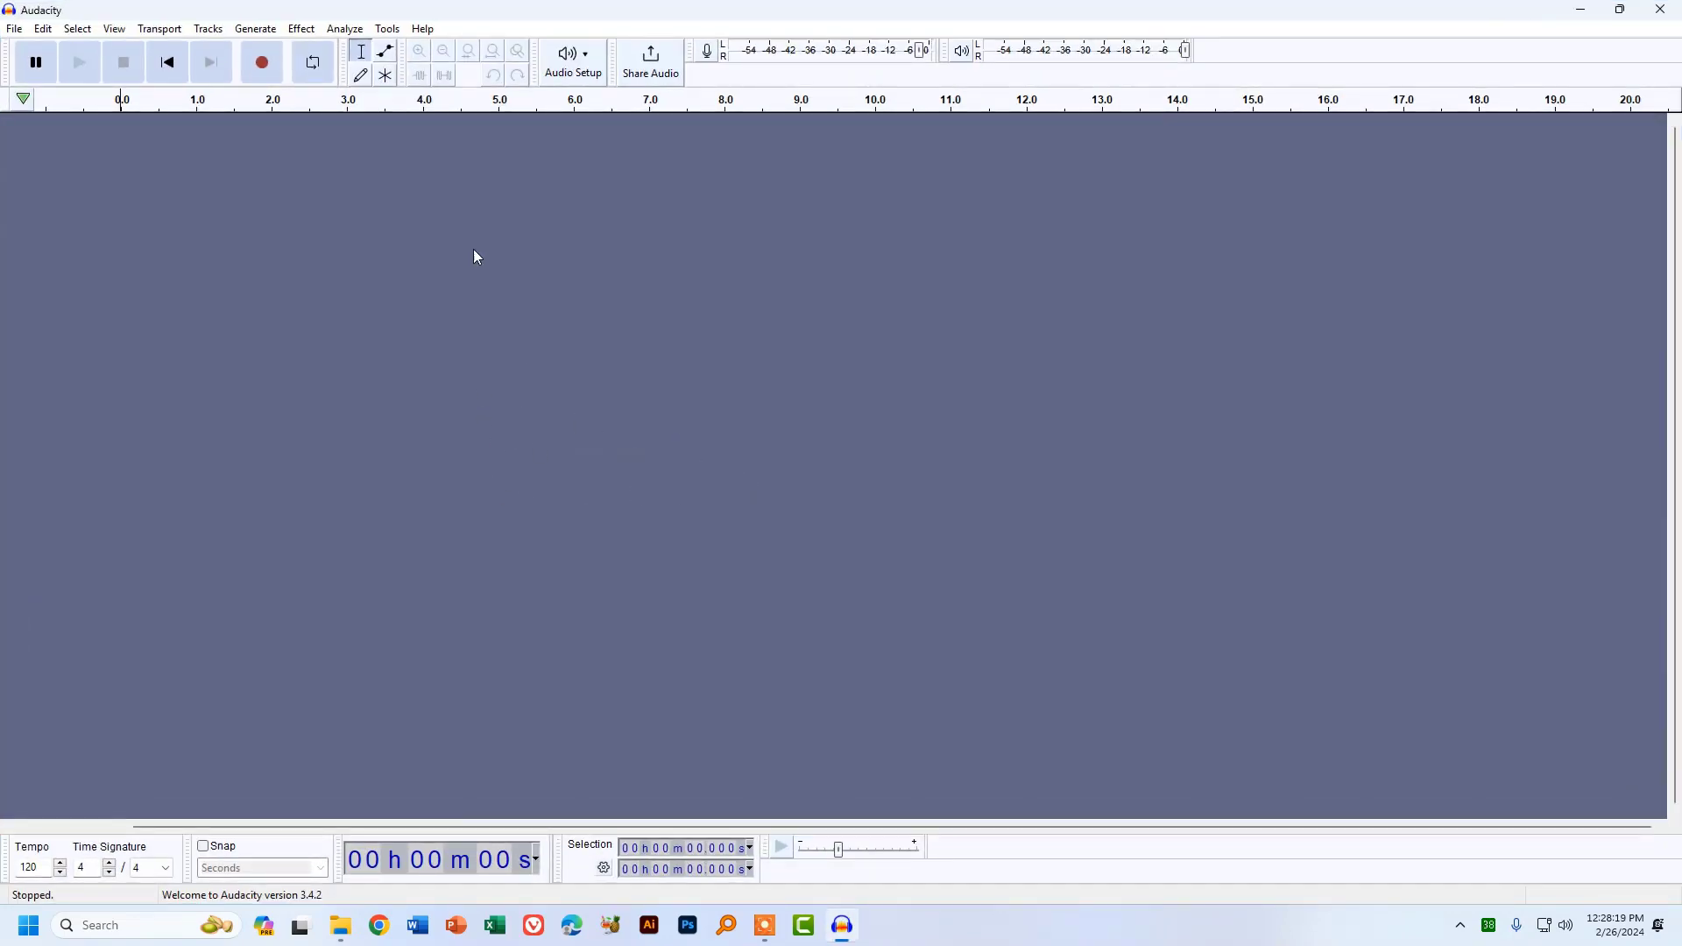
pyautogui.moveTo(486, 18); pyautogui.dragTo(933, 80)
pyautogui.click(166, 848)
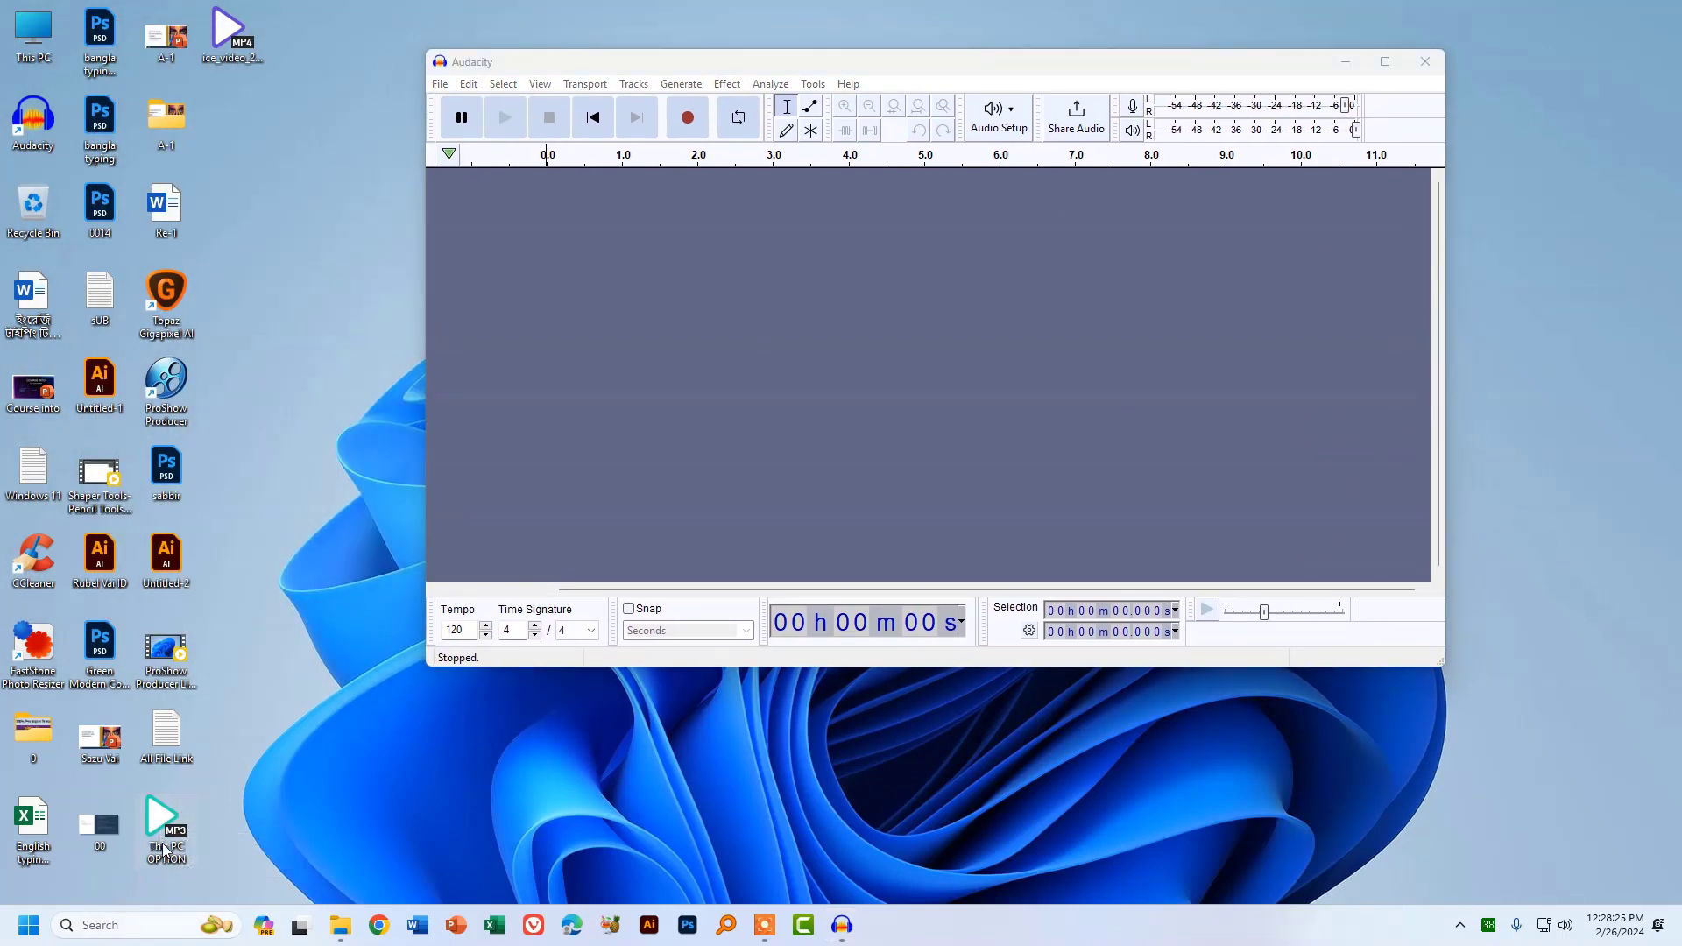
pyautogui.moveTo(168, 839); pyautogui.dragTo(629, 363)
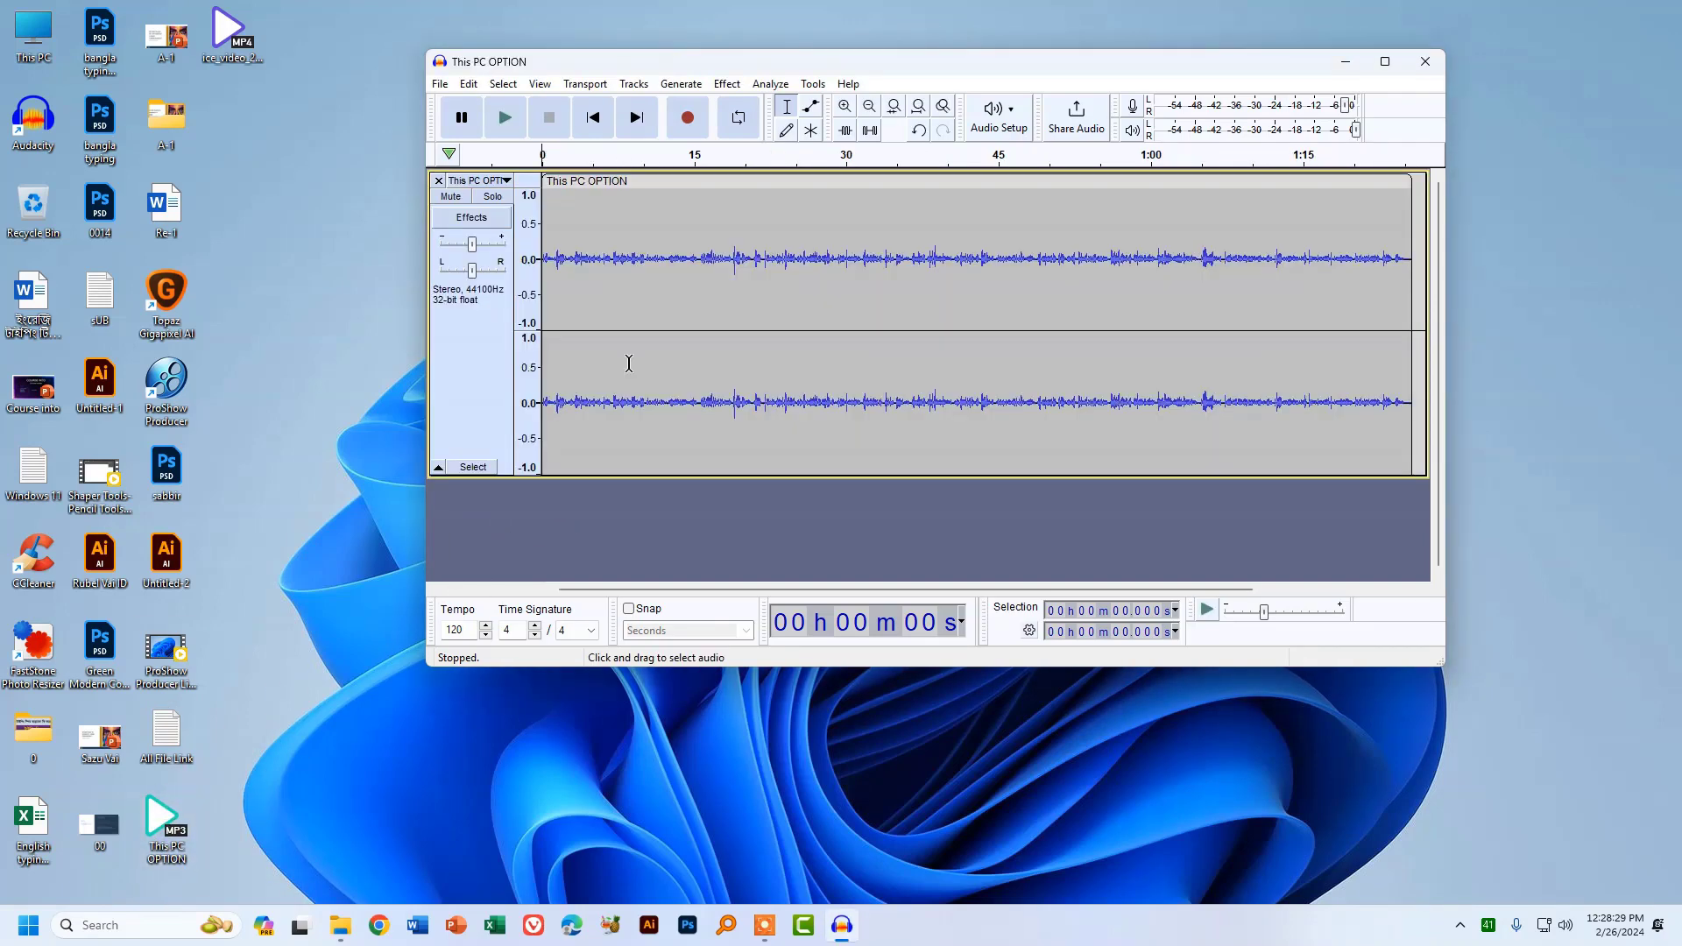
pyautogui.click(1385, 61)
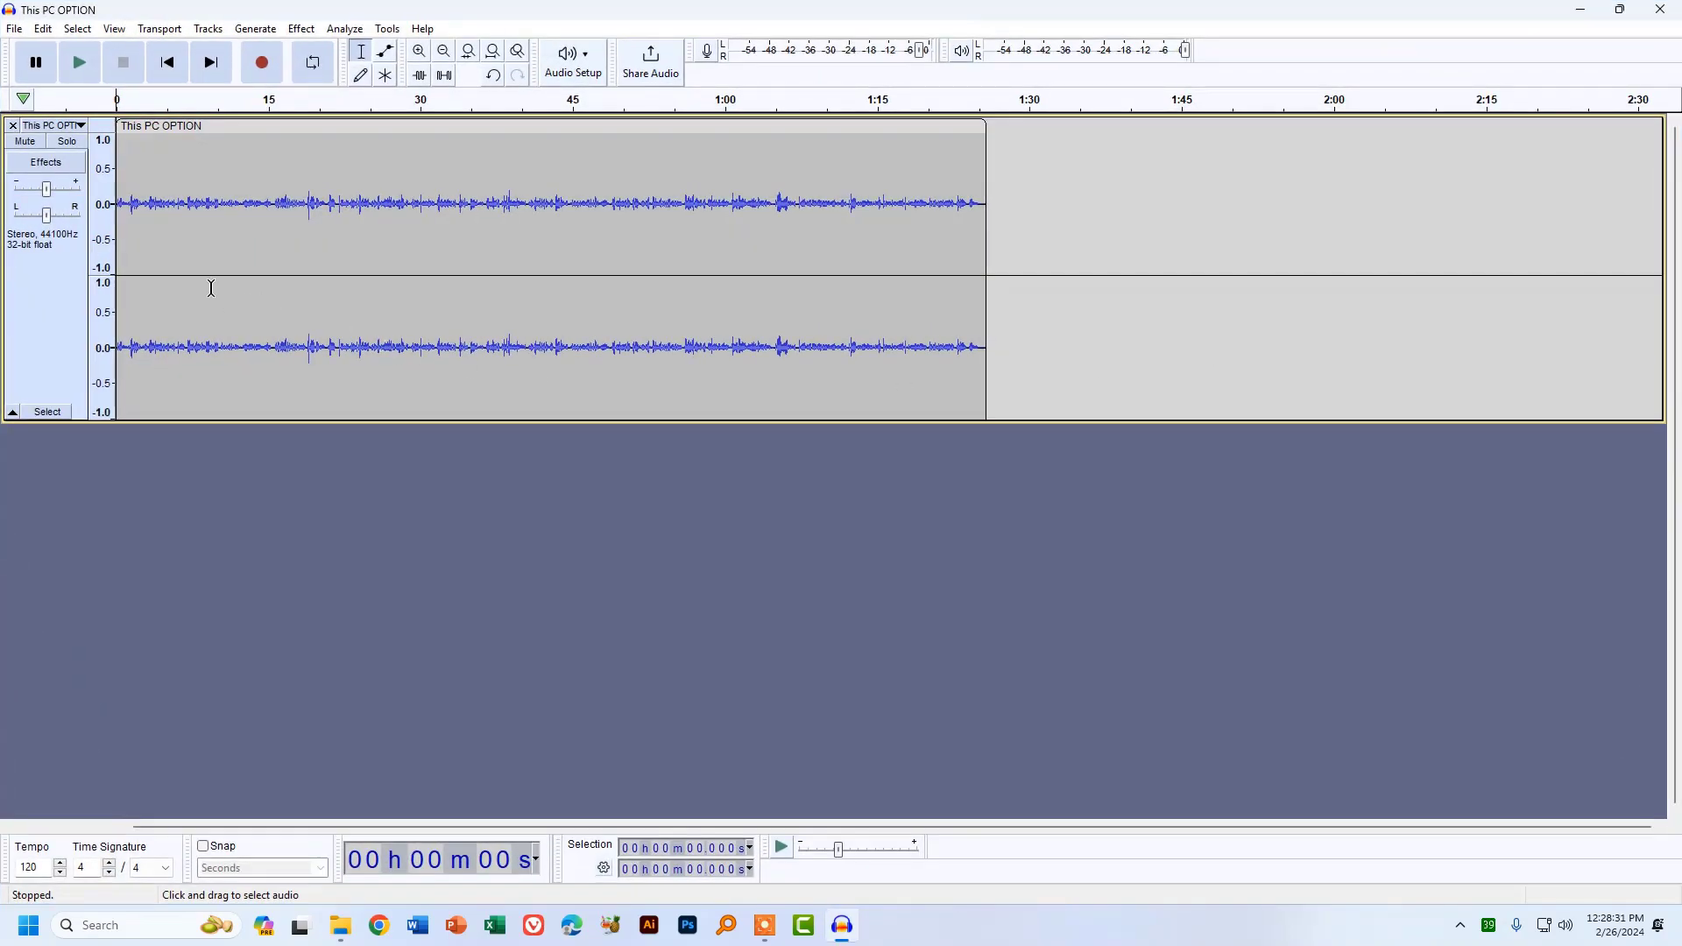
# Step: Play the first 8 seconds of the imported track, pause it, and select the entire clip
pyautogui.click(80, 63)
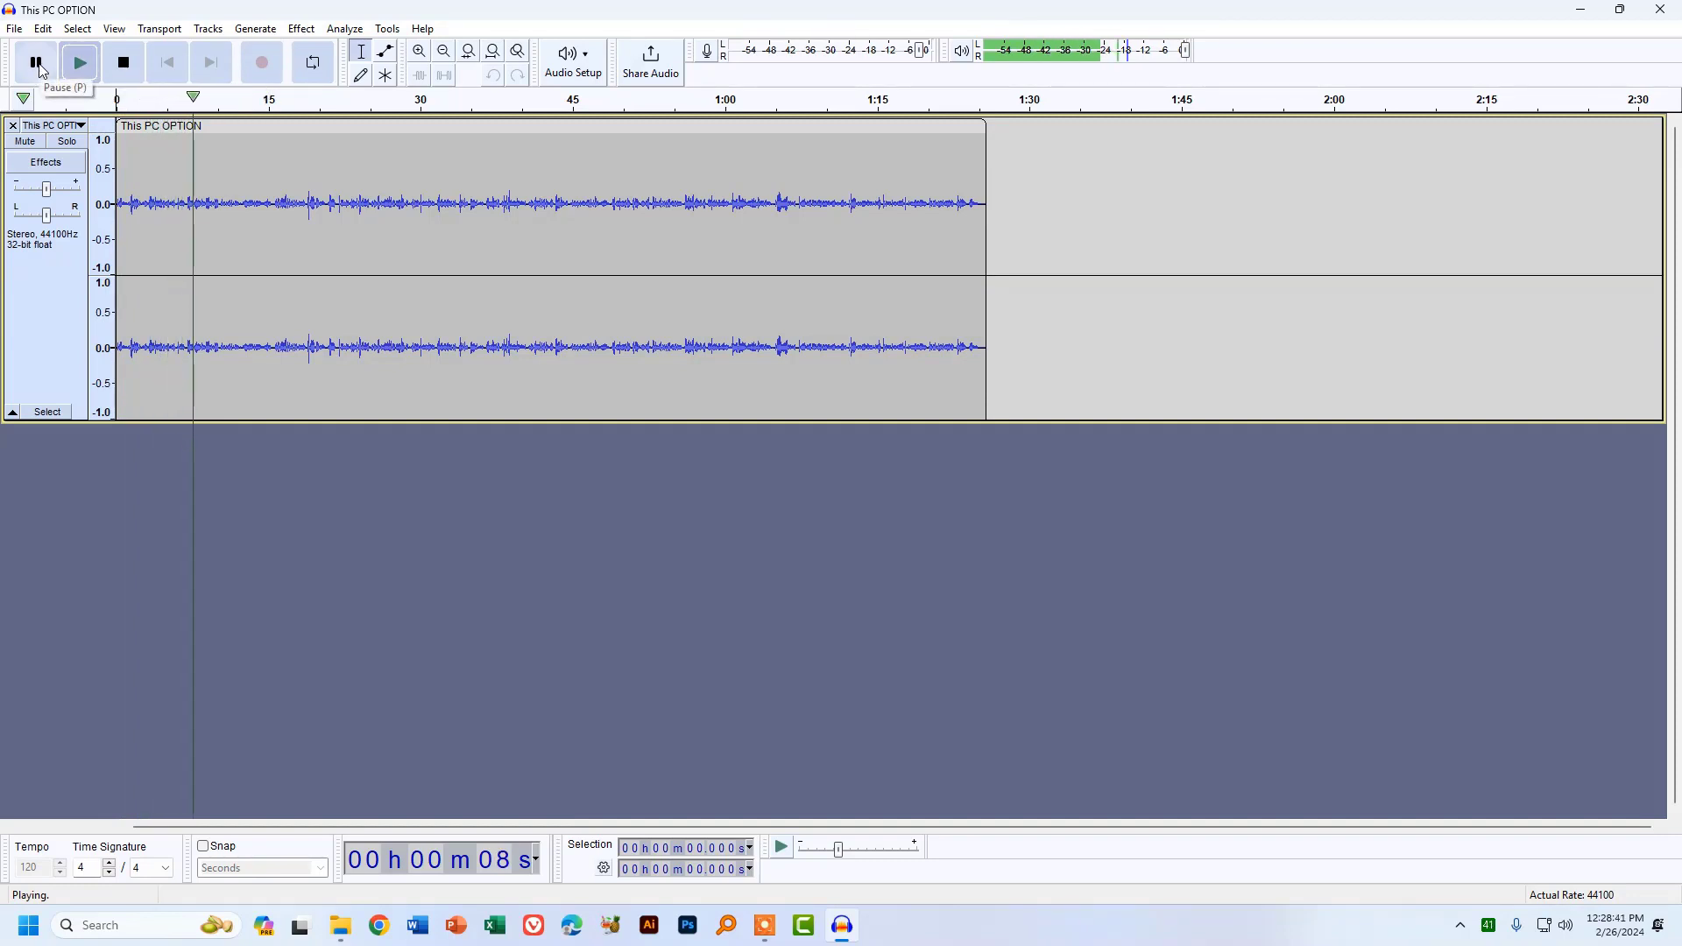
pyautogui.click(37, 65)
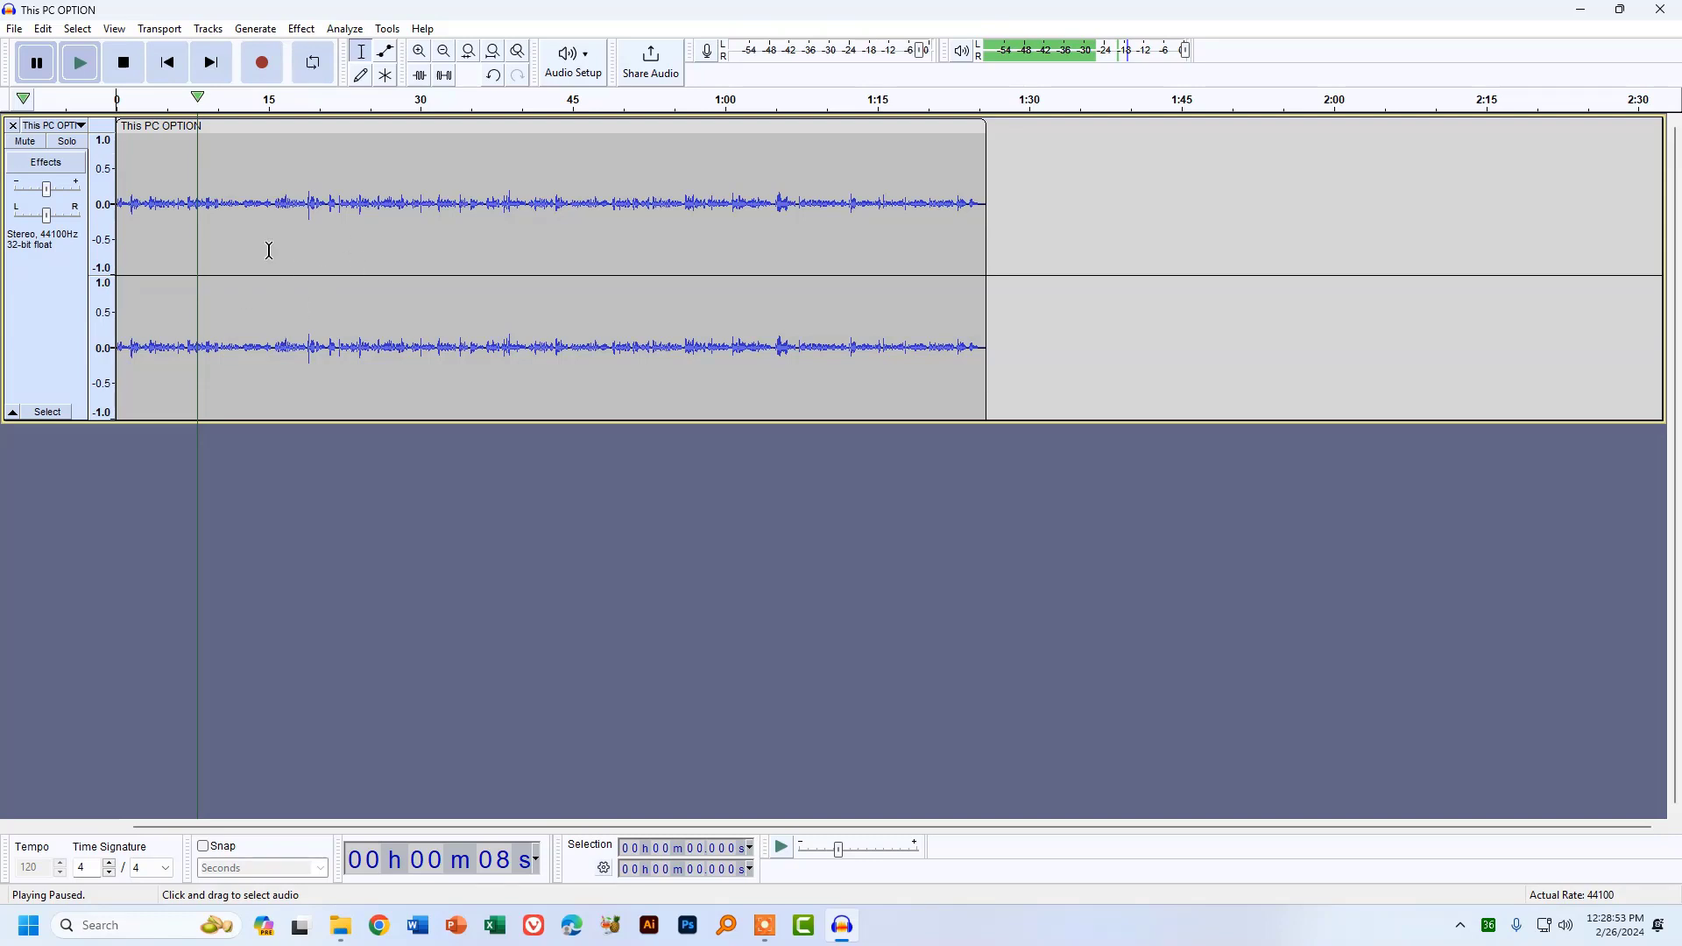
pyautogui.doubleClick(262, 203)
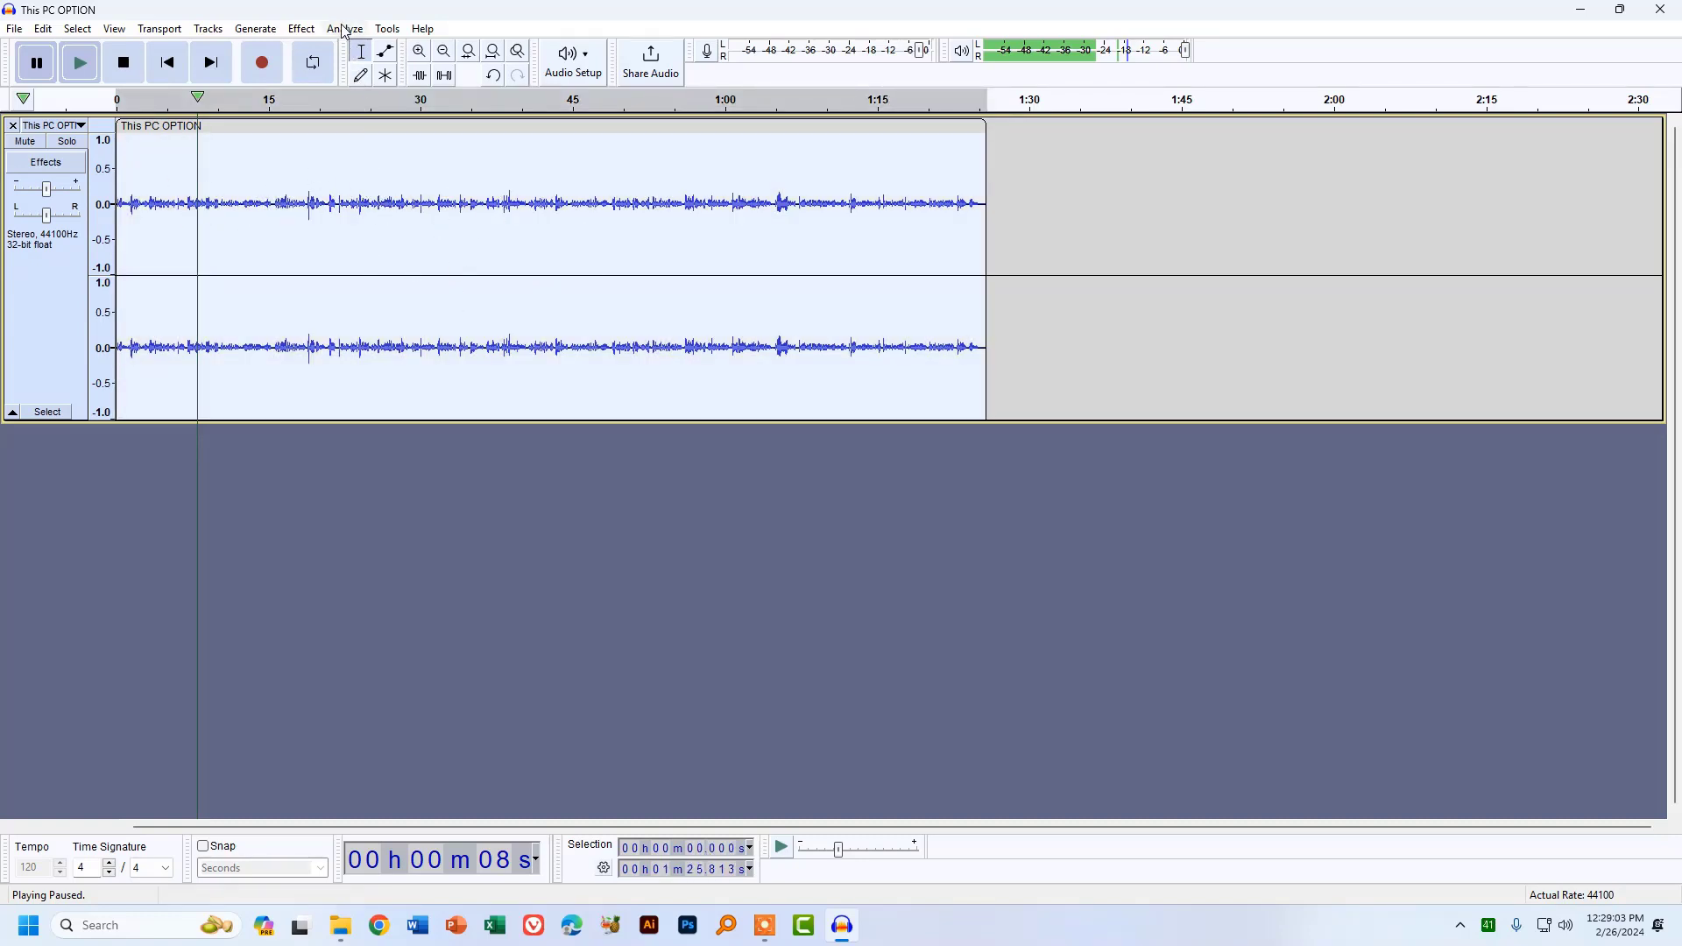
pyautogui.click(301, 30)
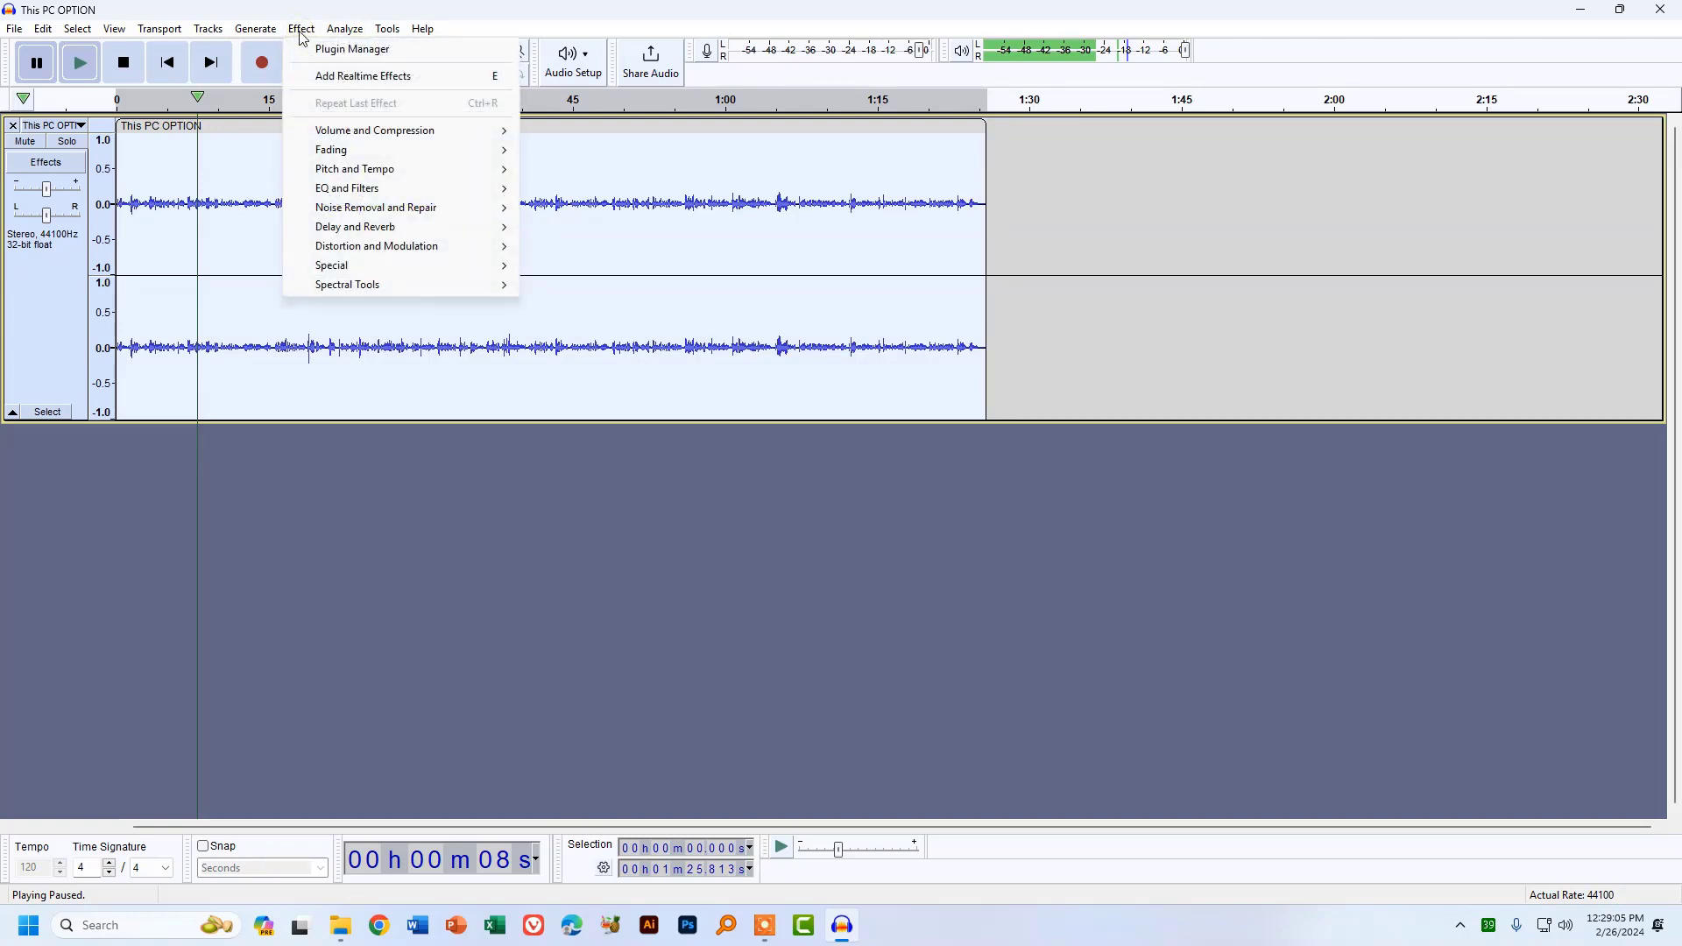
pyautogui.moveTo(407, 138)
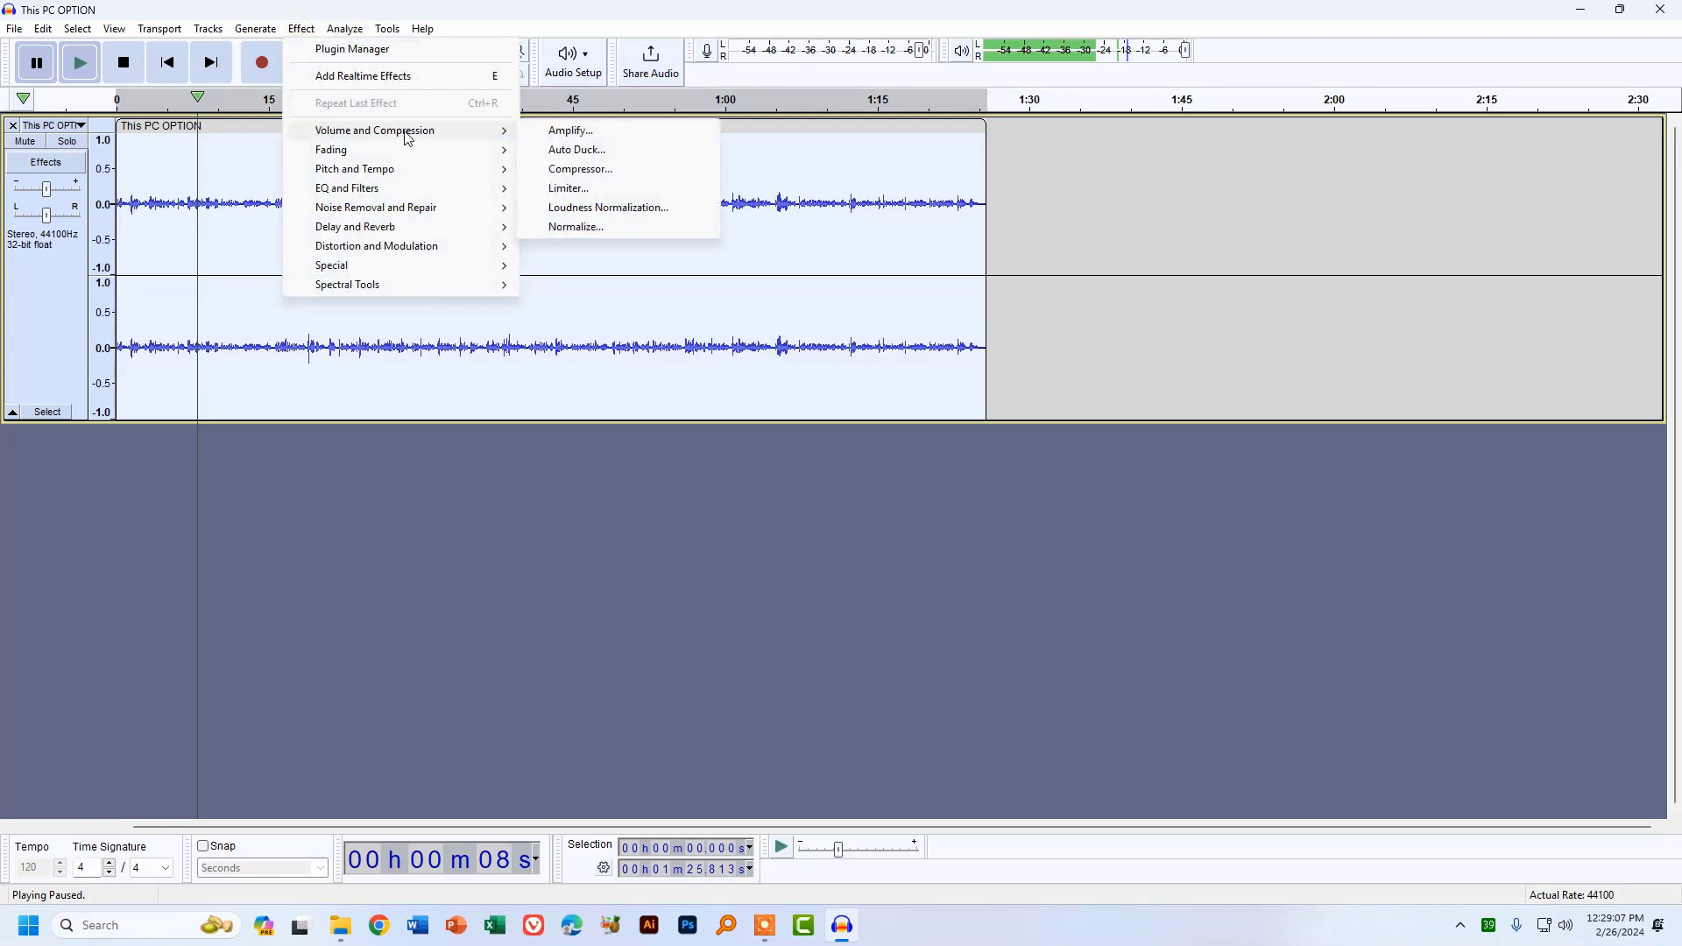
pyautogui.click(608, 139)
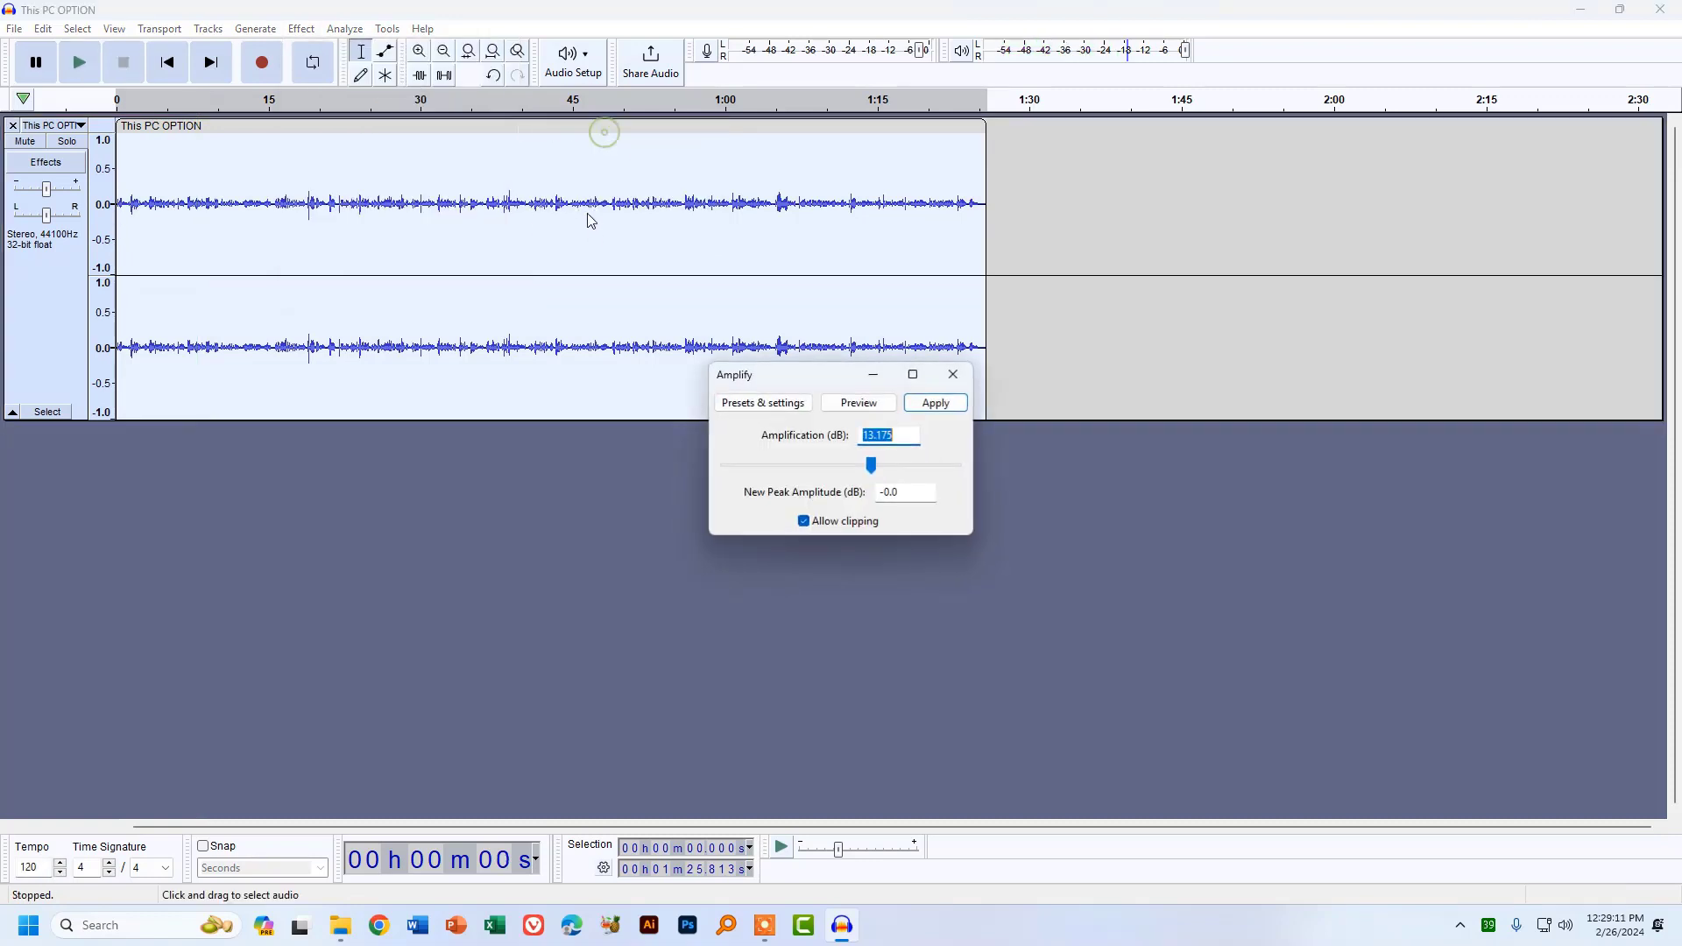
pyautogui.moveTo(736, 371); pyautogui.dragTo(618, 253)
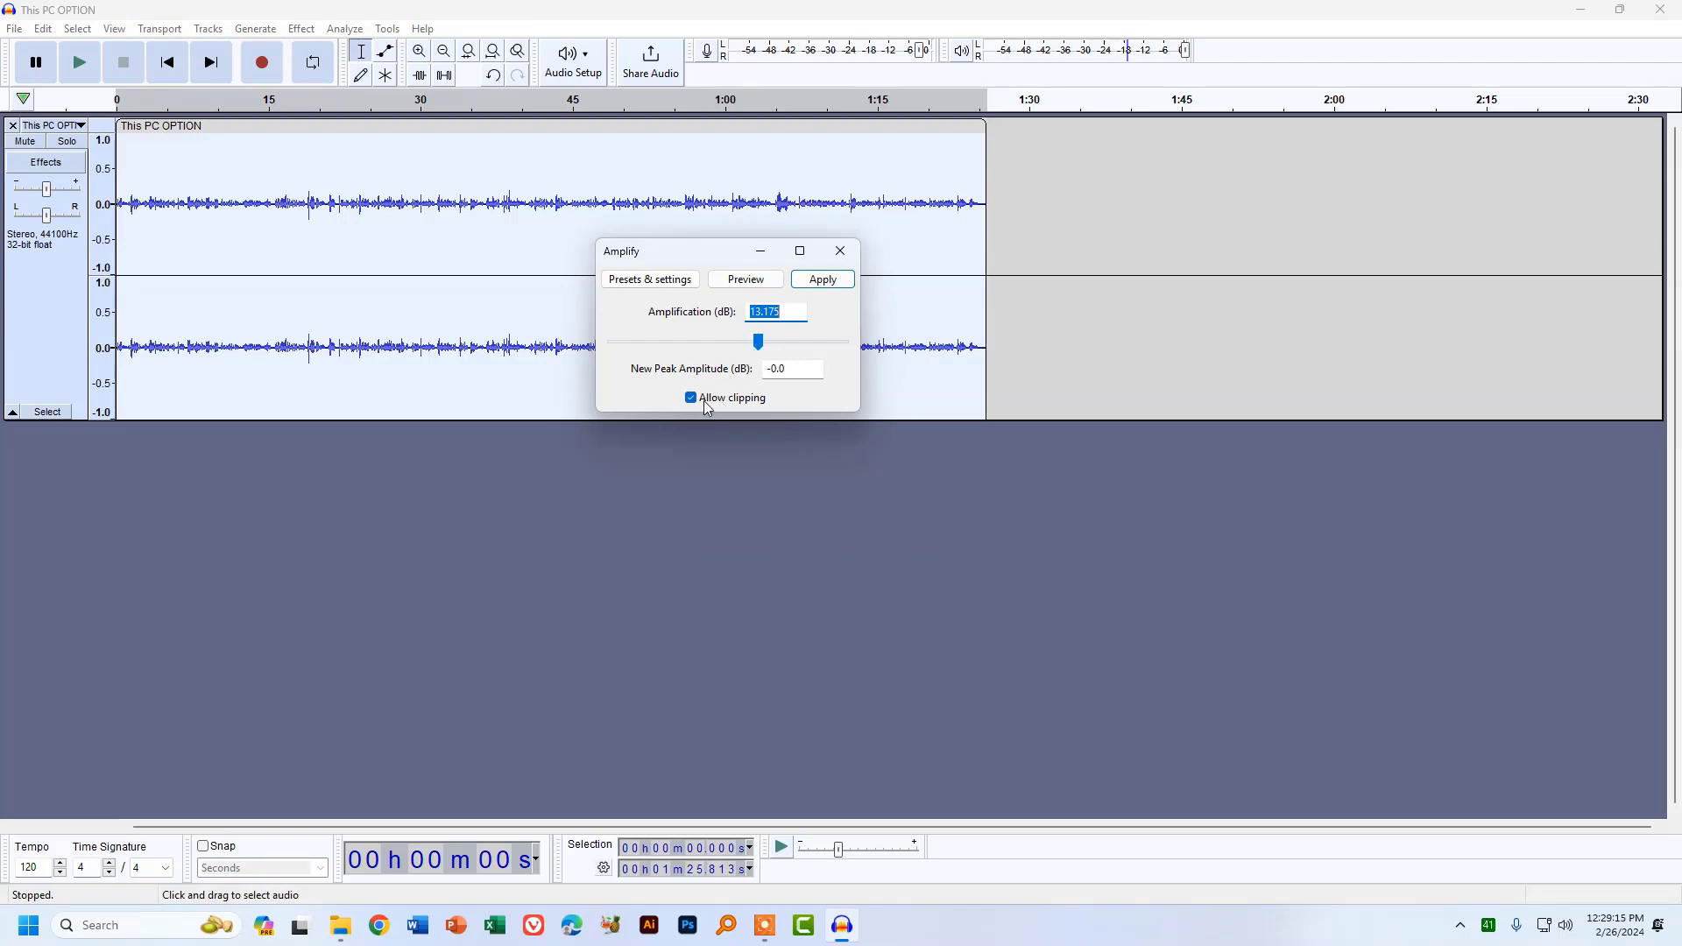
pyautogui.click(692, 399)
pyautogui.moveTo(759, 341)
pyautogui.mouseDown()
pyautogui.moveTo(645, 343)
pyautogui.moveTo(782, 348)
pyautogui.moveTo(768, 346)
pyautogui.mouseUp()
pyautogui.click(840, 251)
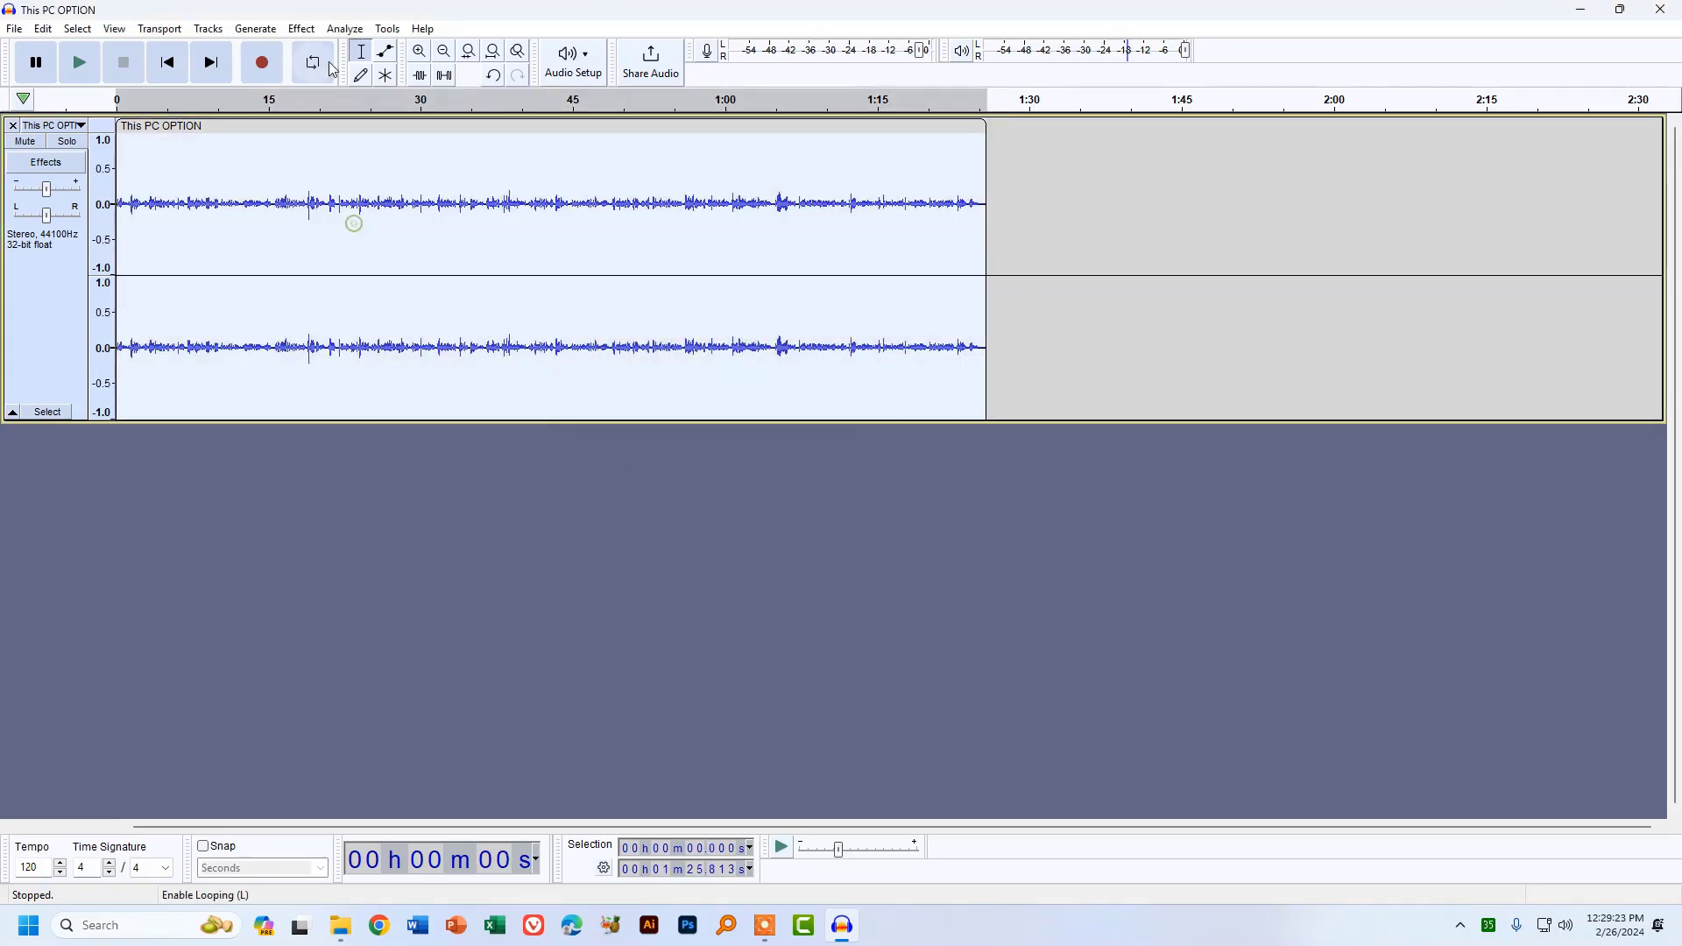
# Step: Amplify the selected clip by 13.175 dB with clipping allowed
pyautogui.click(306, 34)
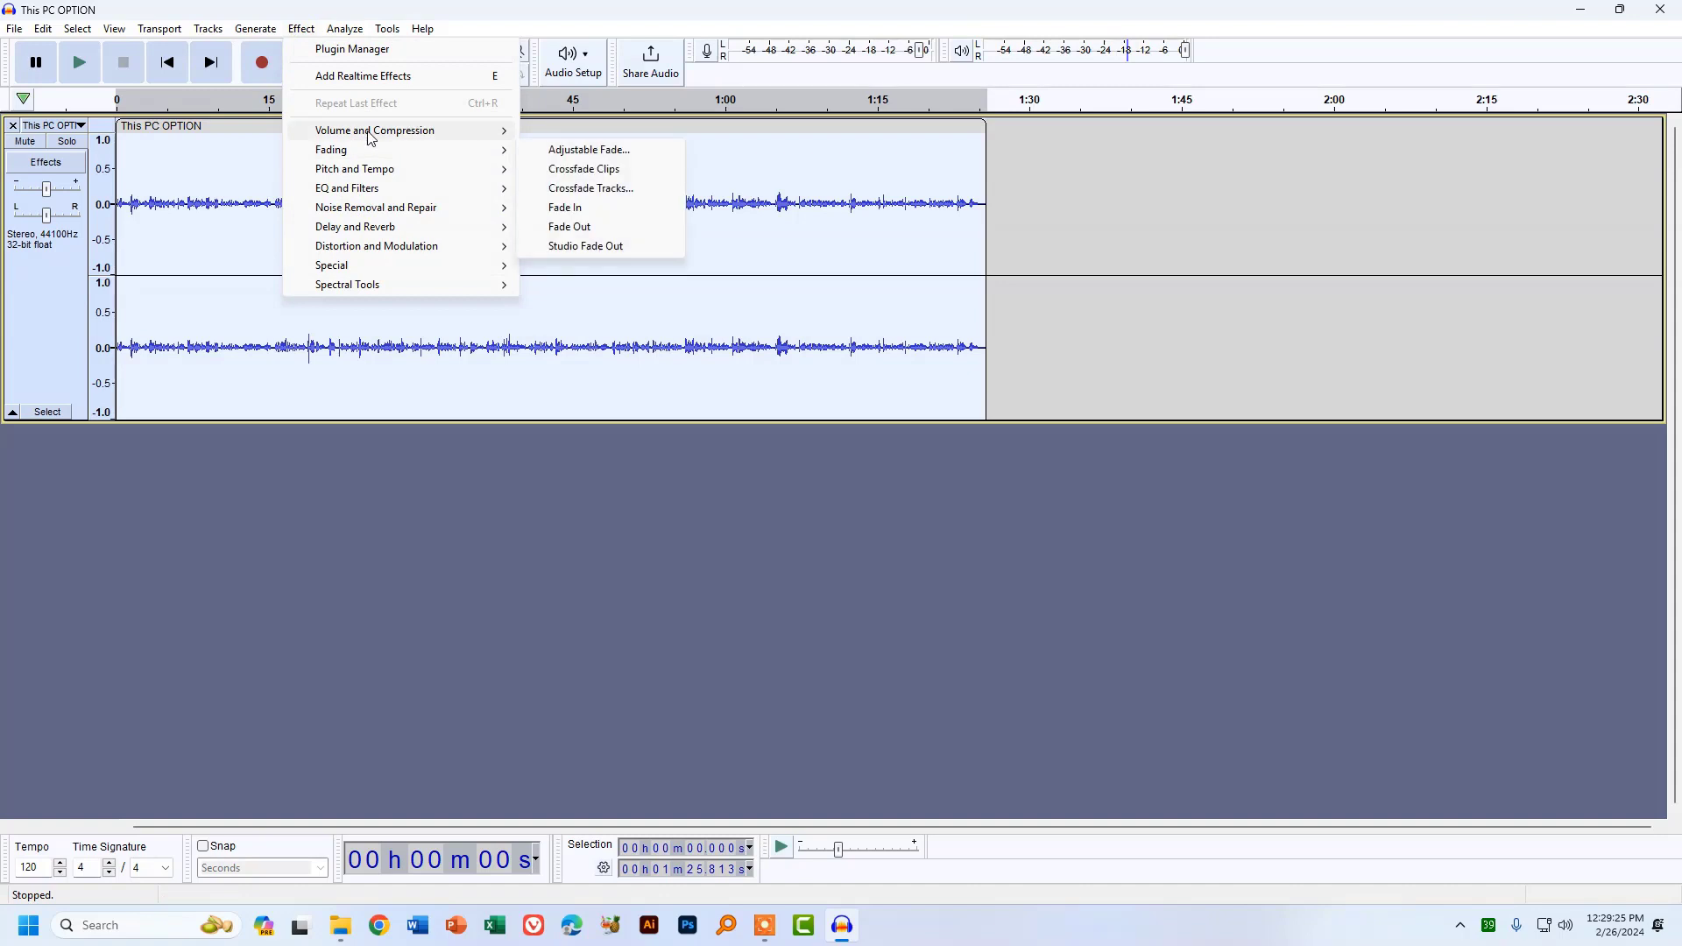
pyautogui.click(586, 130)
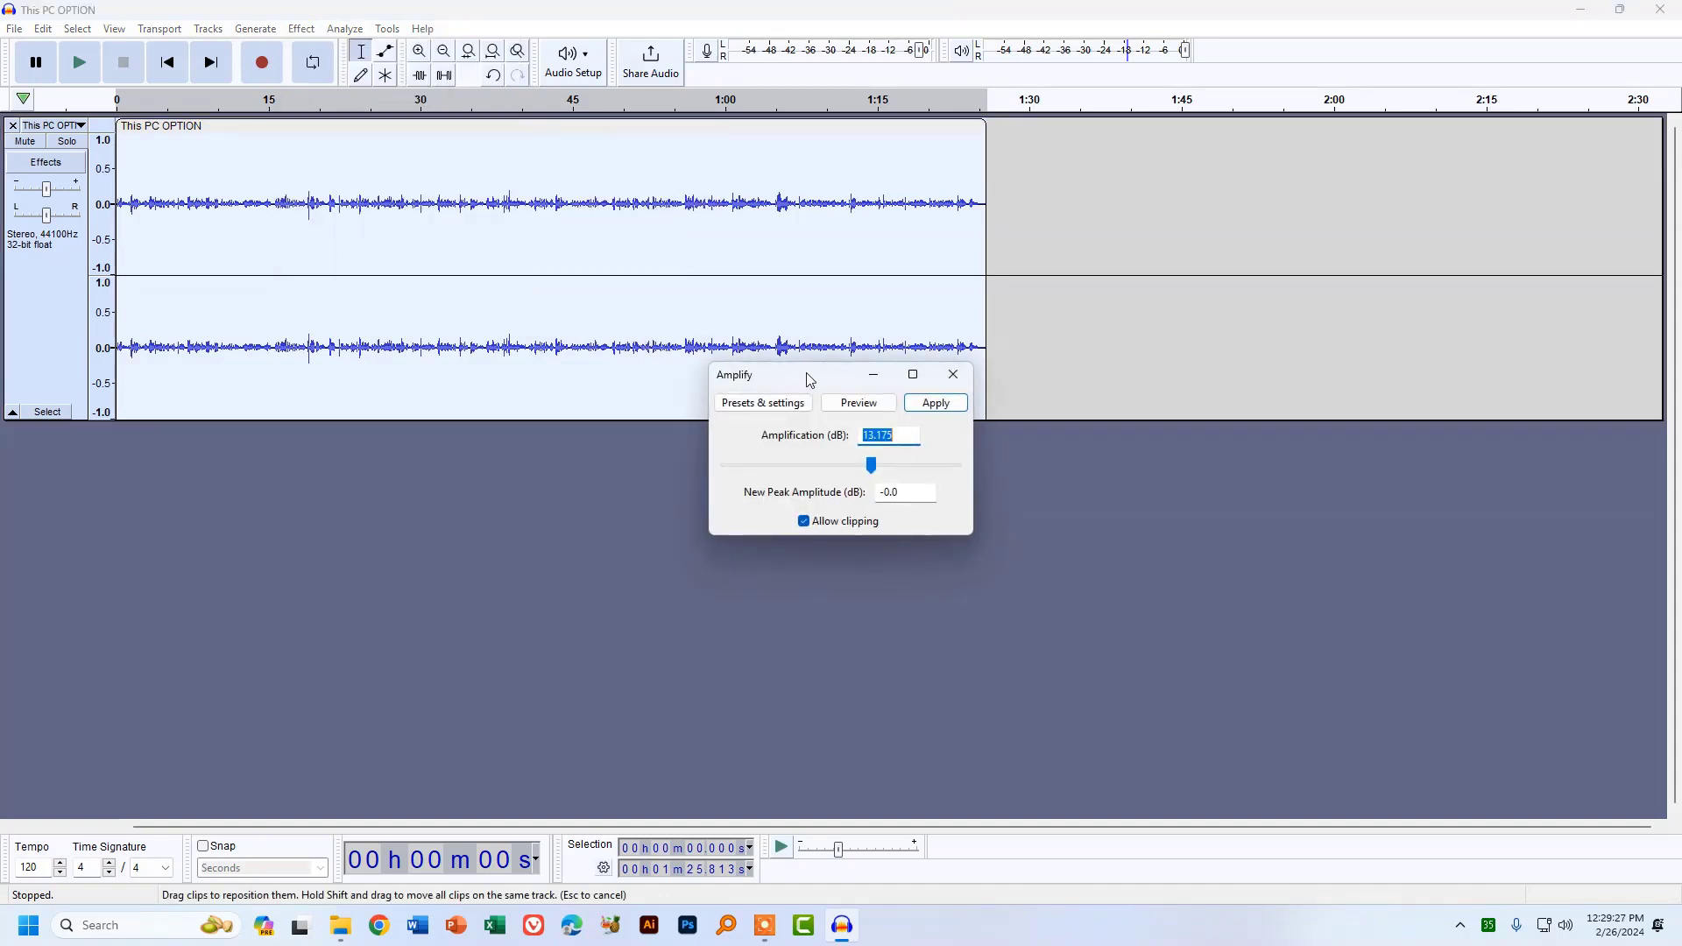
pyautogui.moveTo(804, 376); pyautogui.dragTo(717, 263)
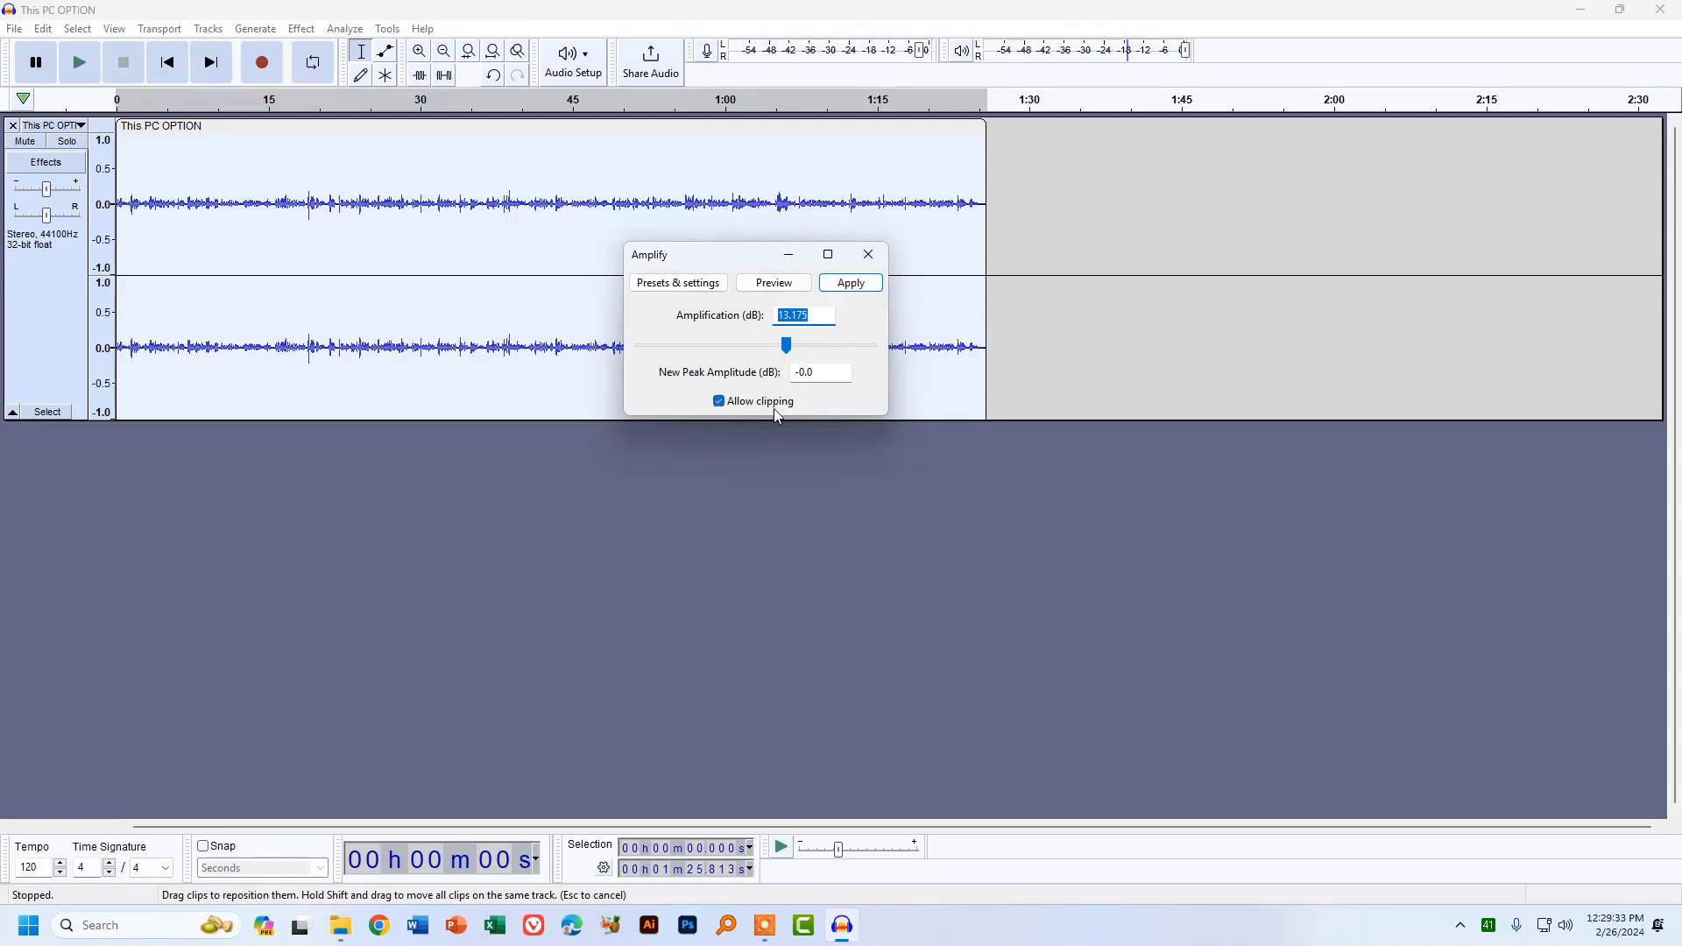
pyautogui.click(851, 283)
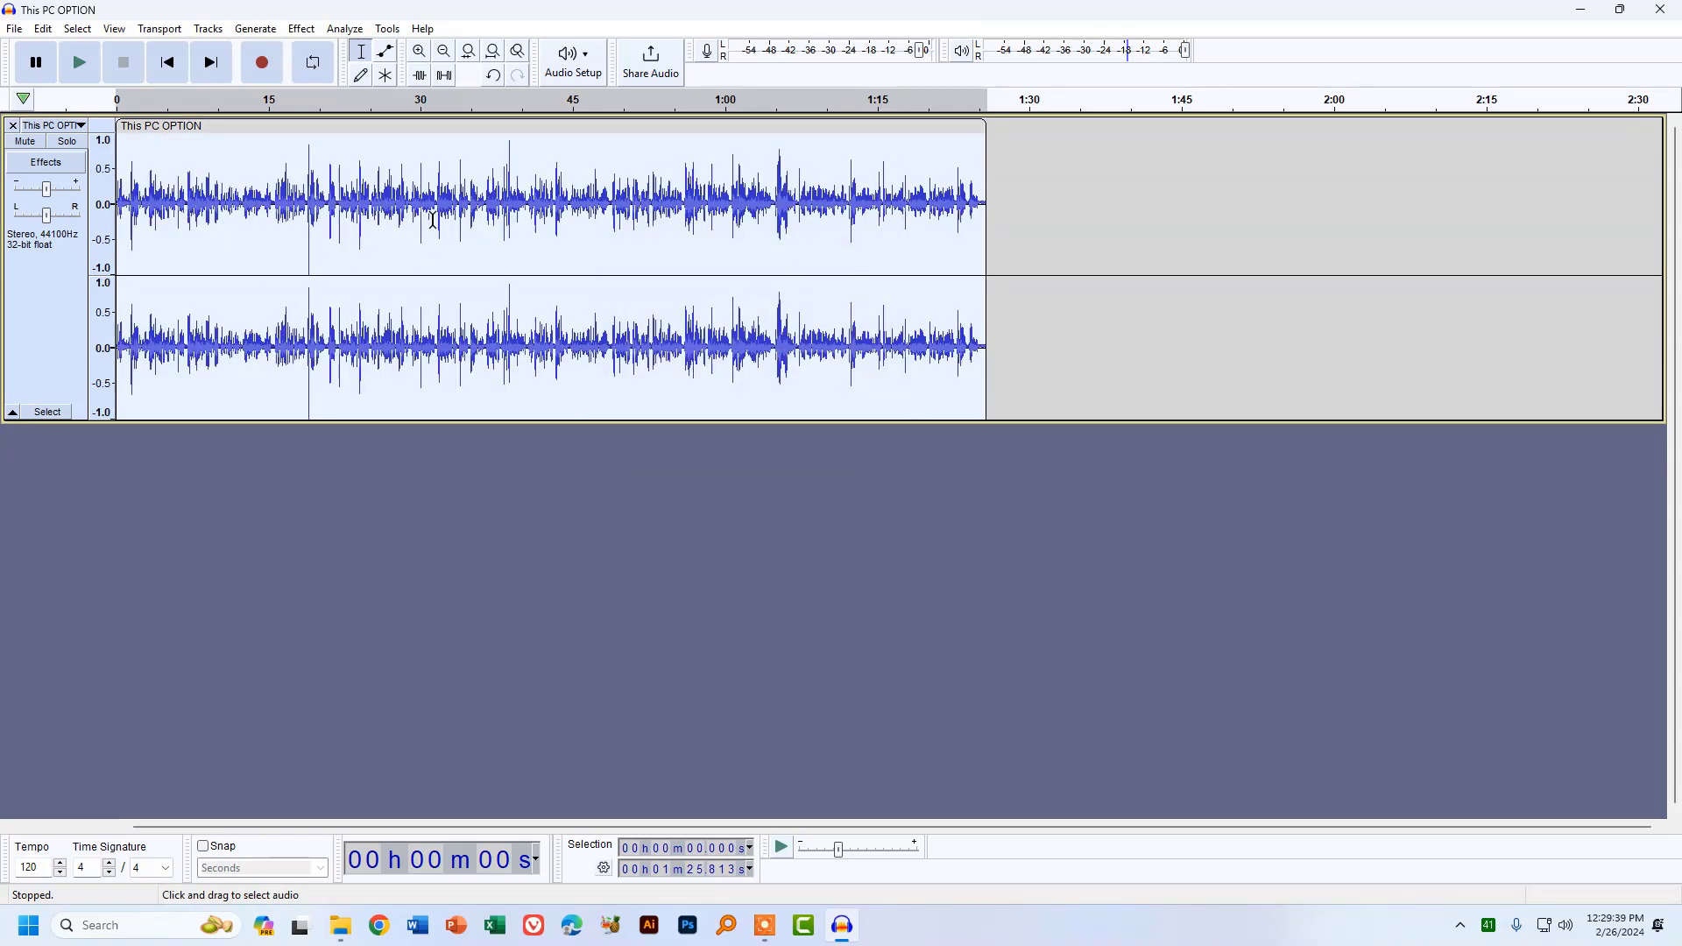
# Step: Play the amplified clip briefly from about 22 seconds to check its loudness, and pause playback
pyautogui.moveTo(140, 202); pyautogui.dragTo(917, 222)
pyautogui.click(1026, 292)
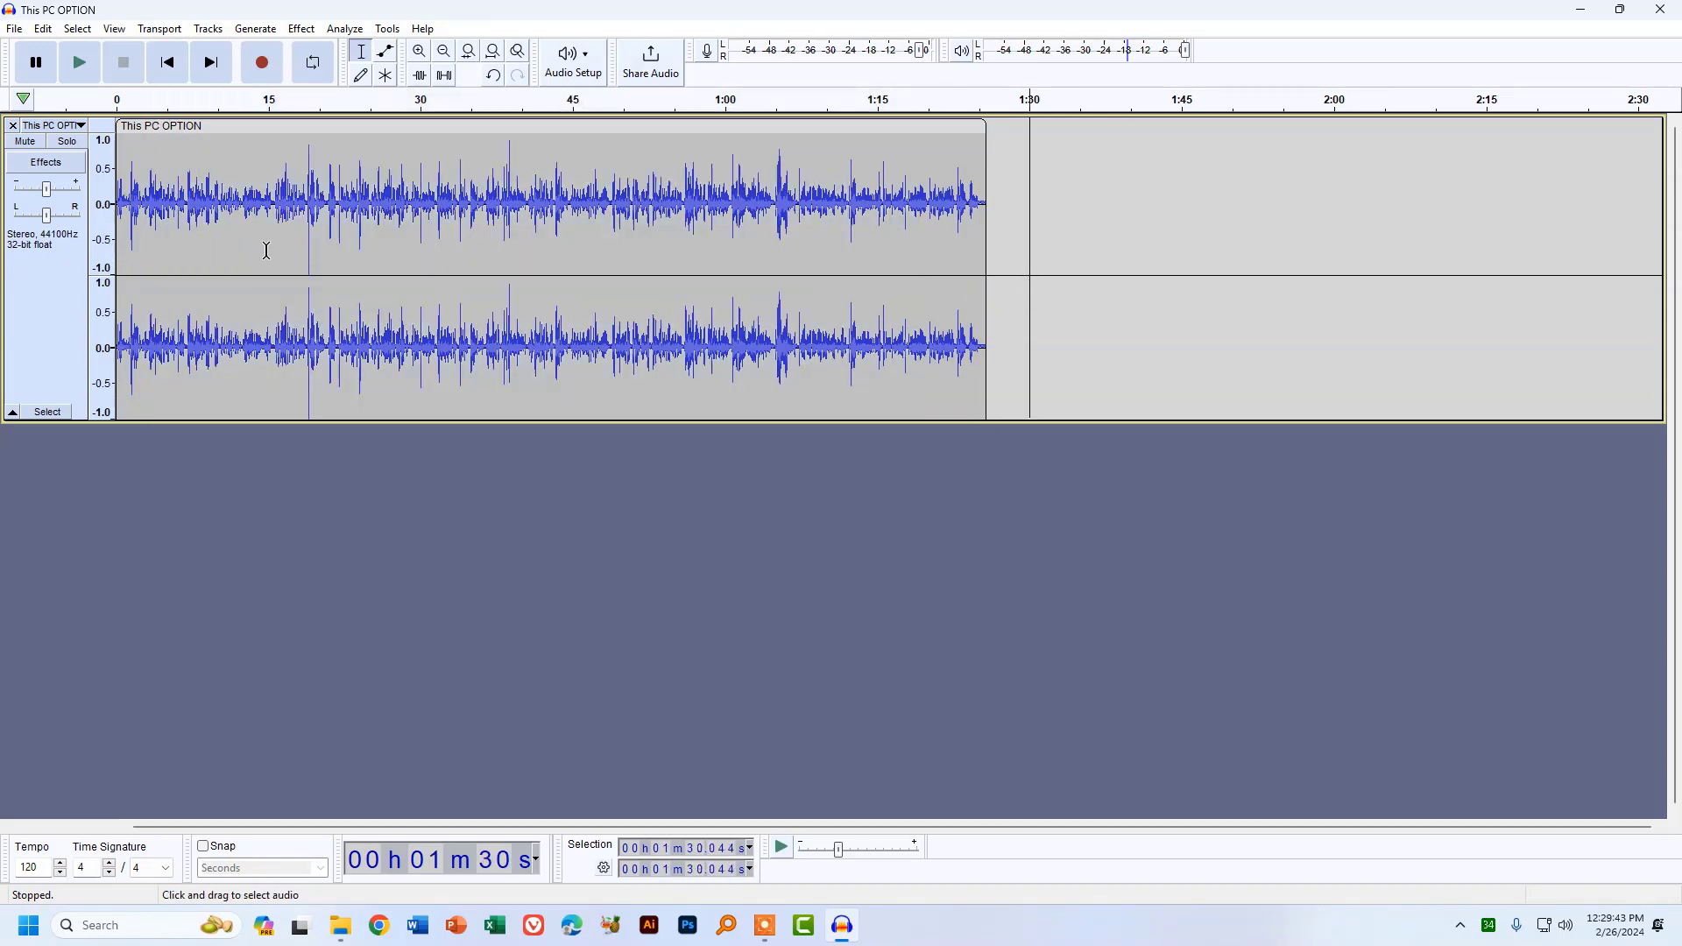
pyautogui.click(204, 205)
pyautogui.click(340, 235)
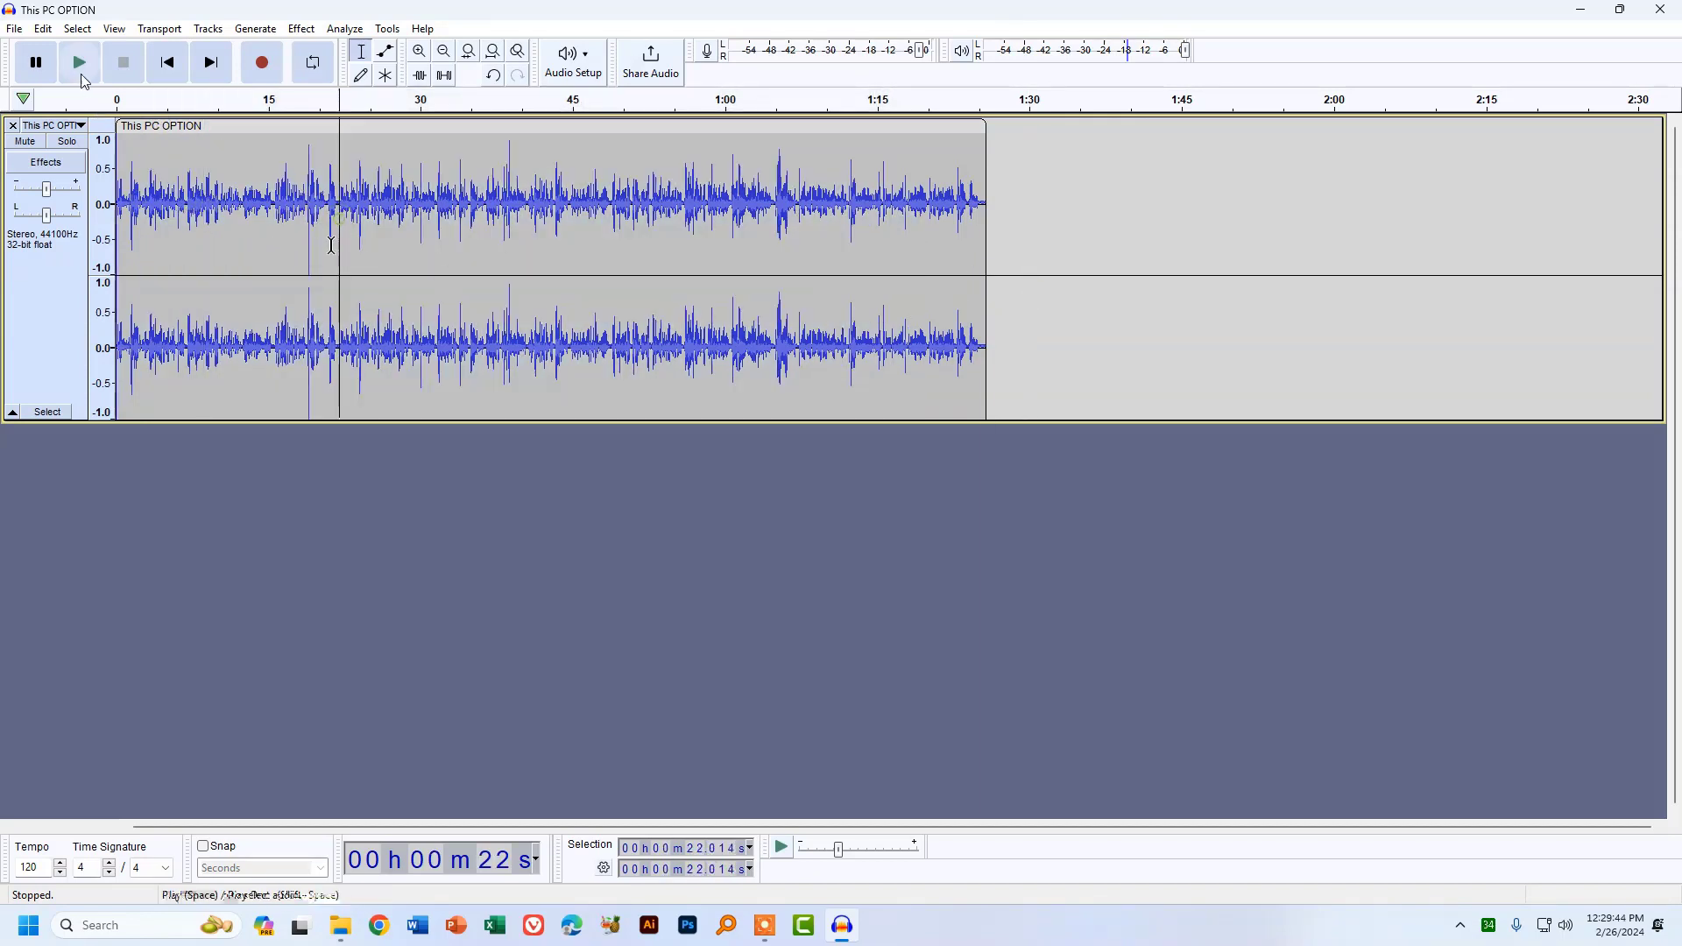
pyautogui.click(82, 72)
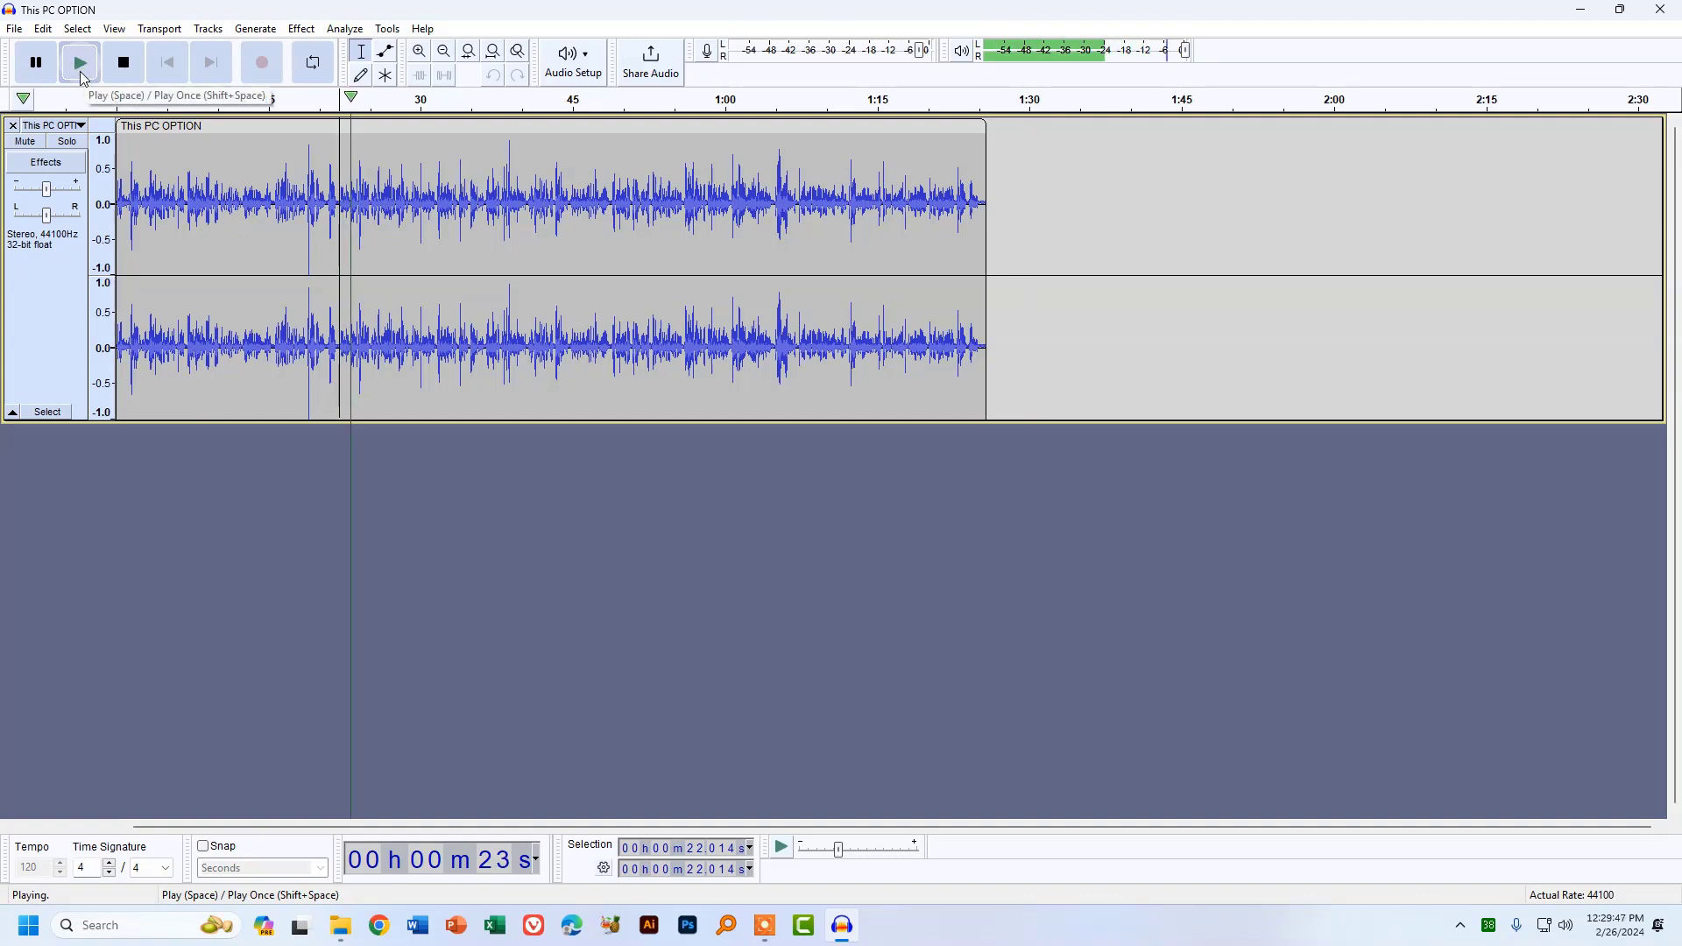
pyautogui.click(36, 62)
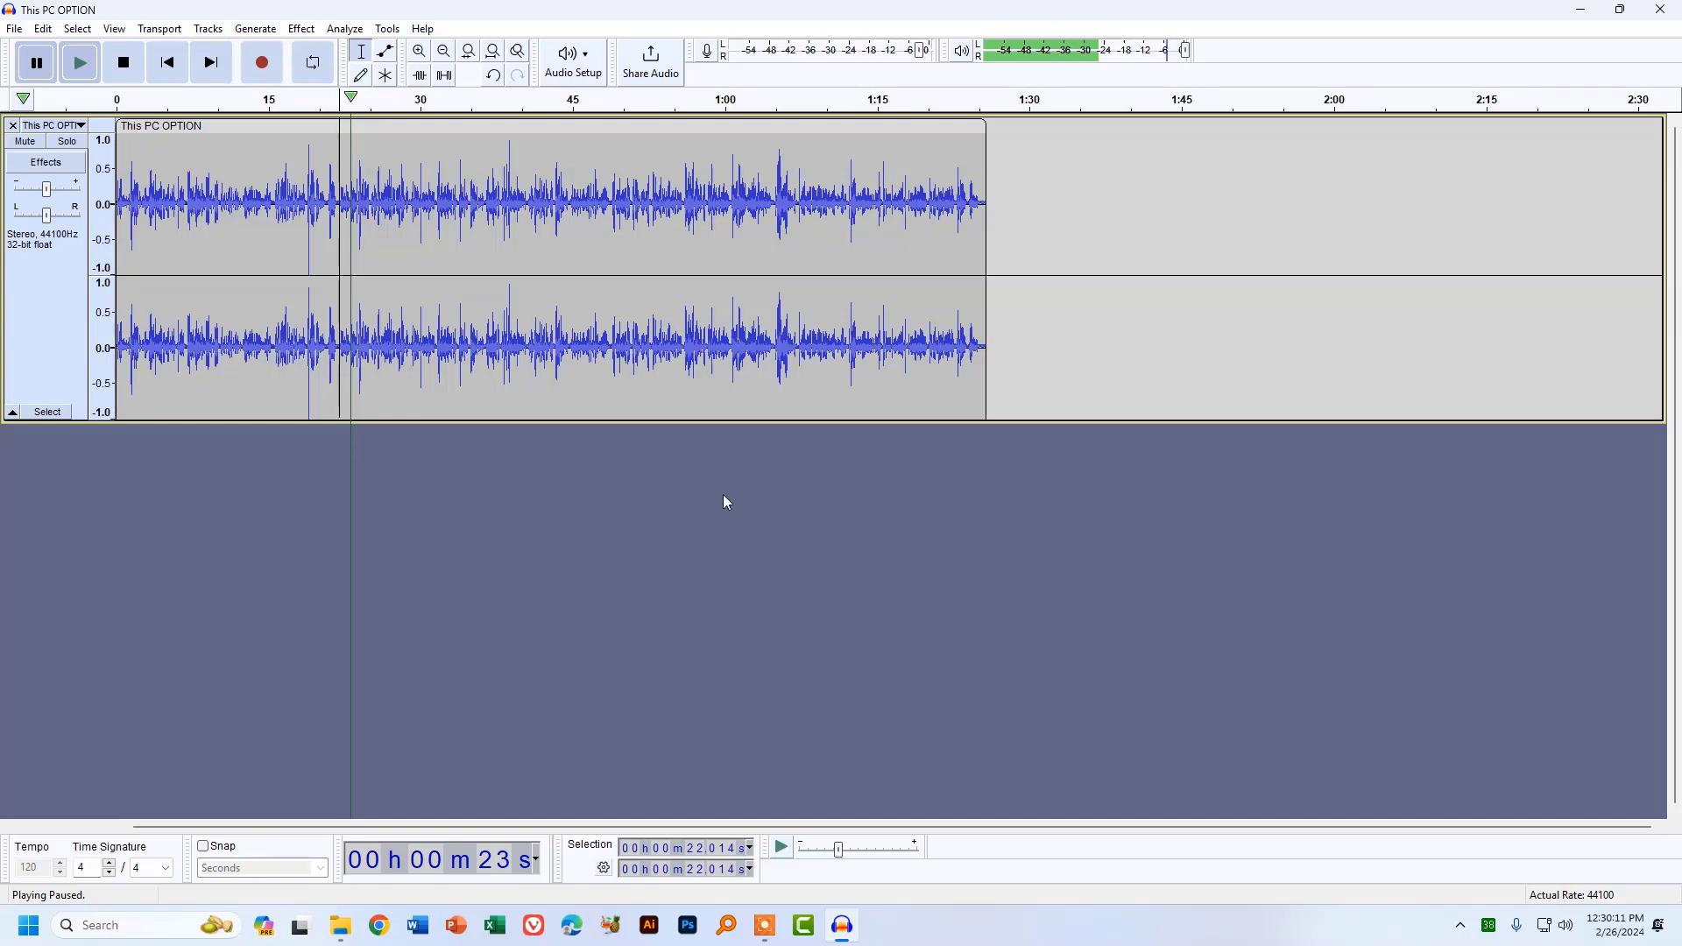
# Step: Examine the end of the waveform in detail, marking the quiet tail from about 1:25.00 to 1:25.81
pyautogui.scroll(5, 963, 316)
pyautogui.scroll(-3, 266, 303)
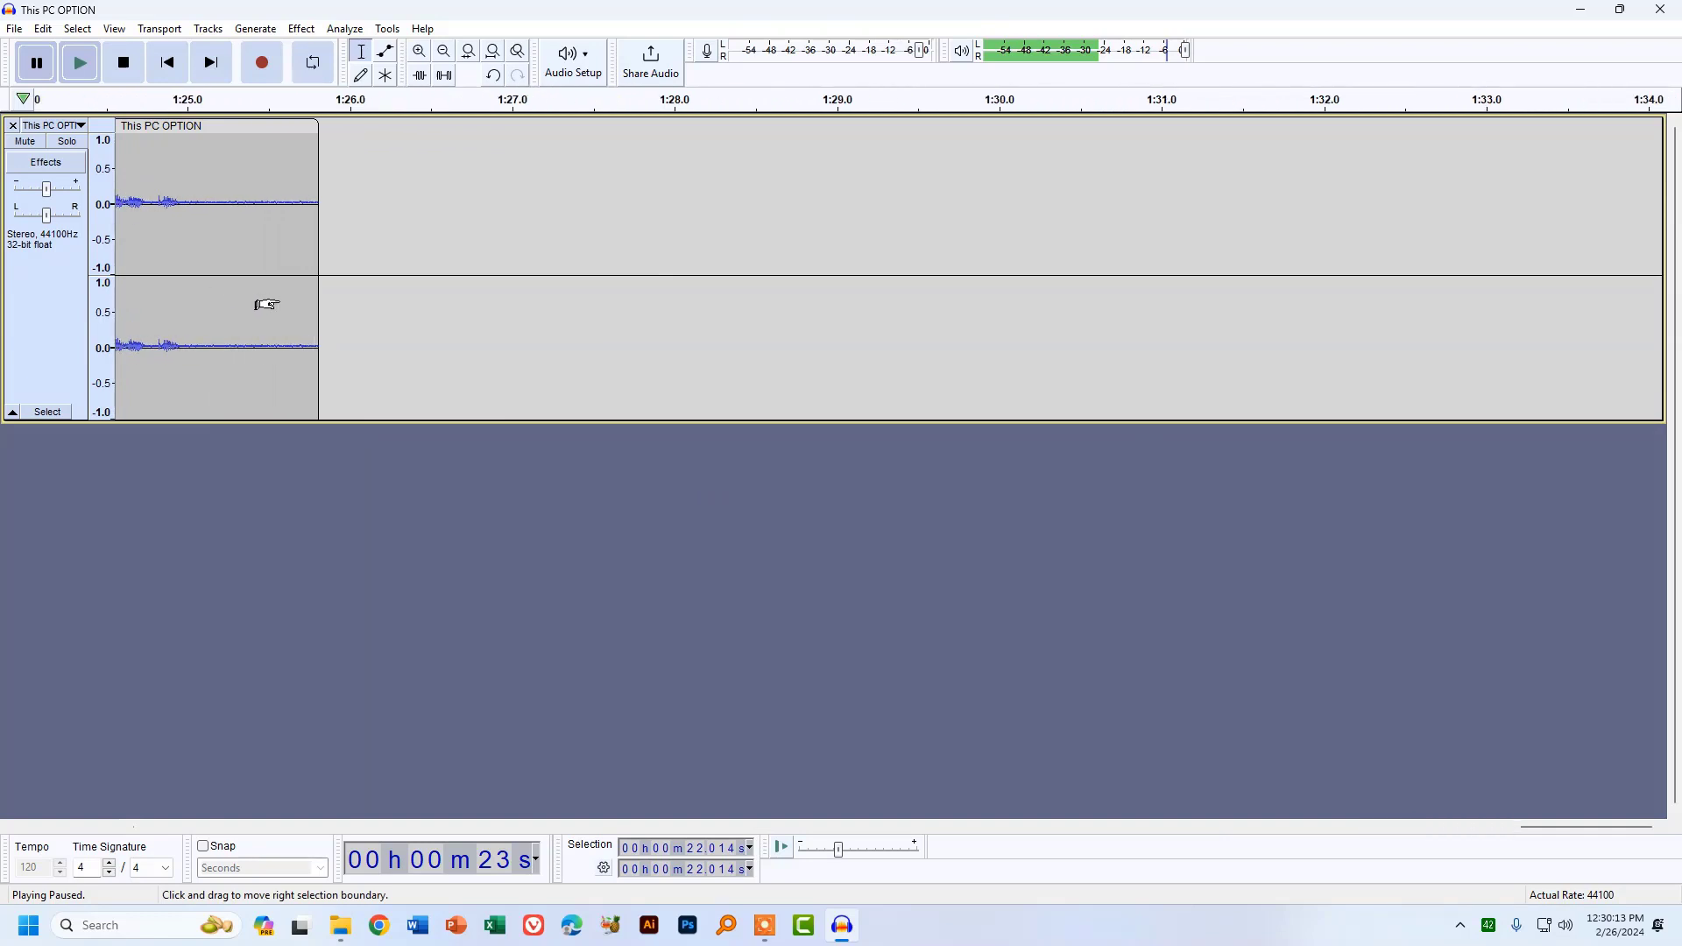
pyautogui.scroll(6, 228, 215)
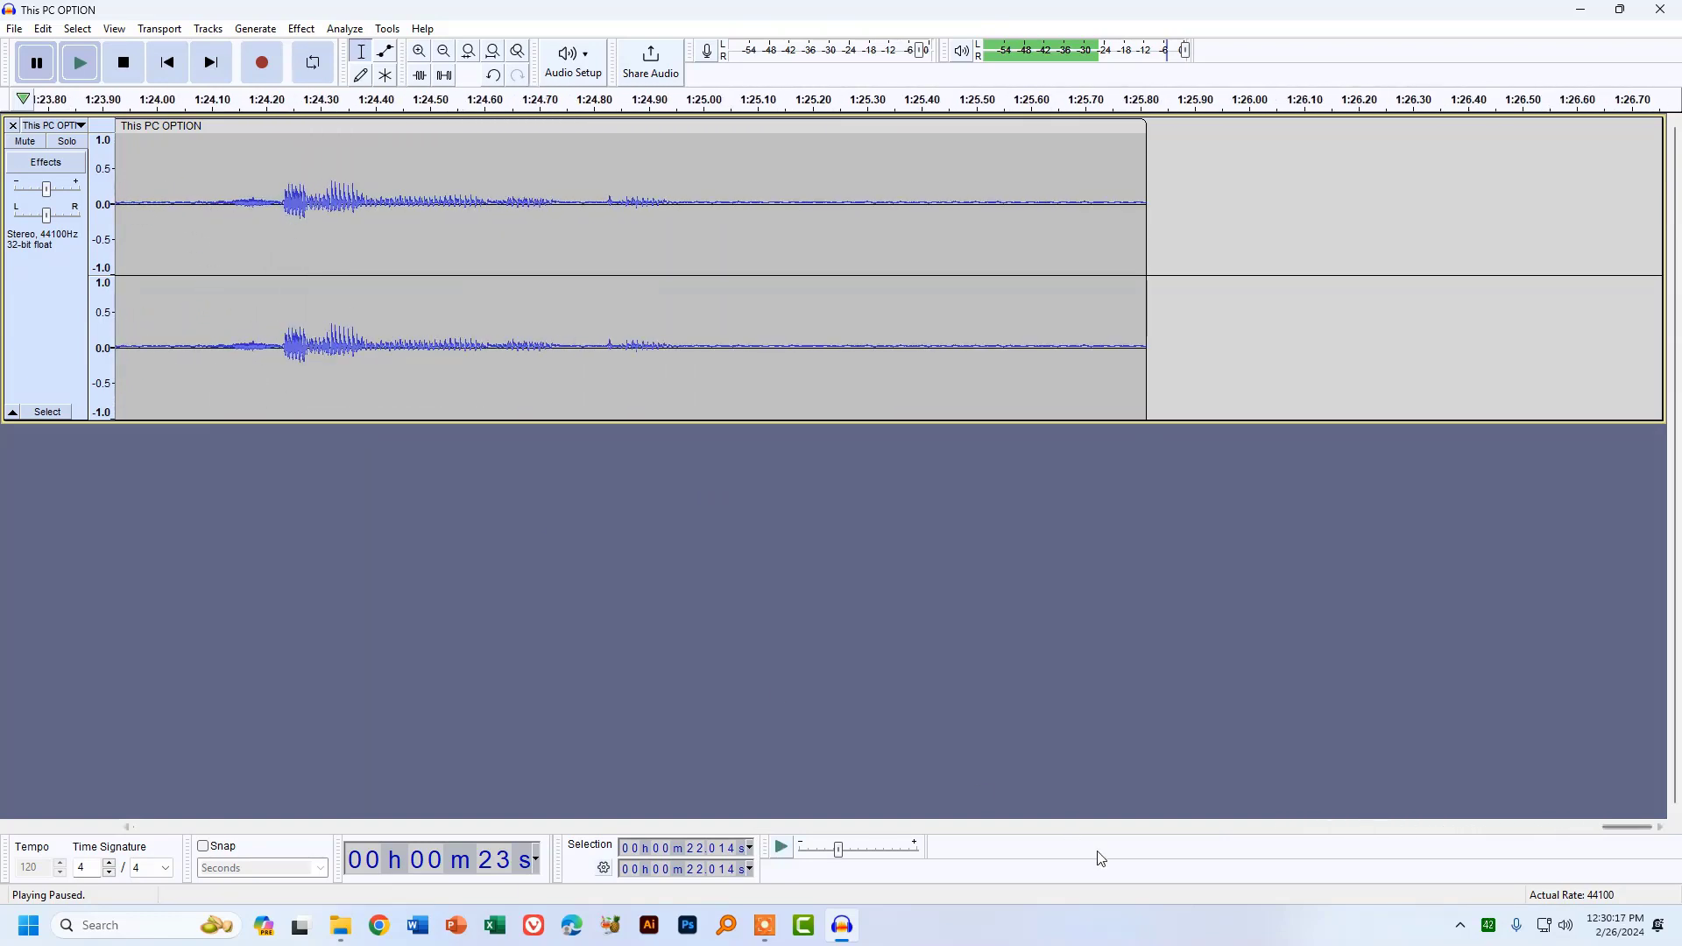
pyautogui.moveTo(1616, 826)
pyautogui.mouseDown()
pyautogui.moveTo(570, 792)
pyautogui.moveTo(800, 823)
pyautogui.moveTo(1355, 823)
pyautogui.moveTo(1629, 855)
pyautogui.mouseUp()
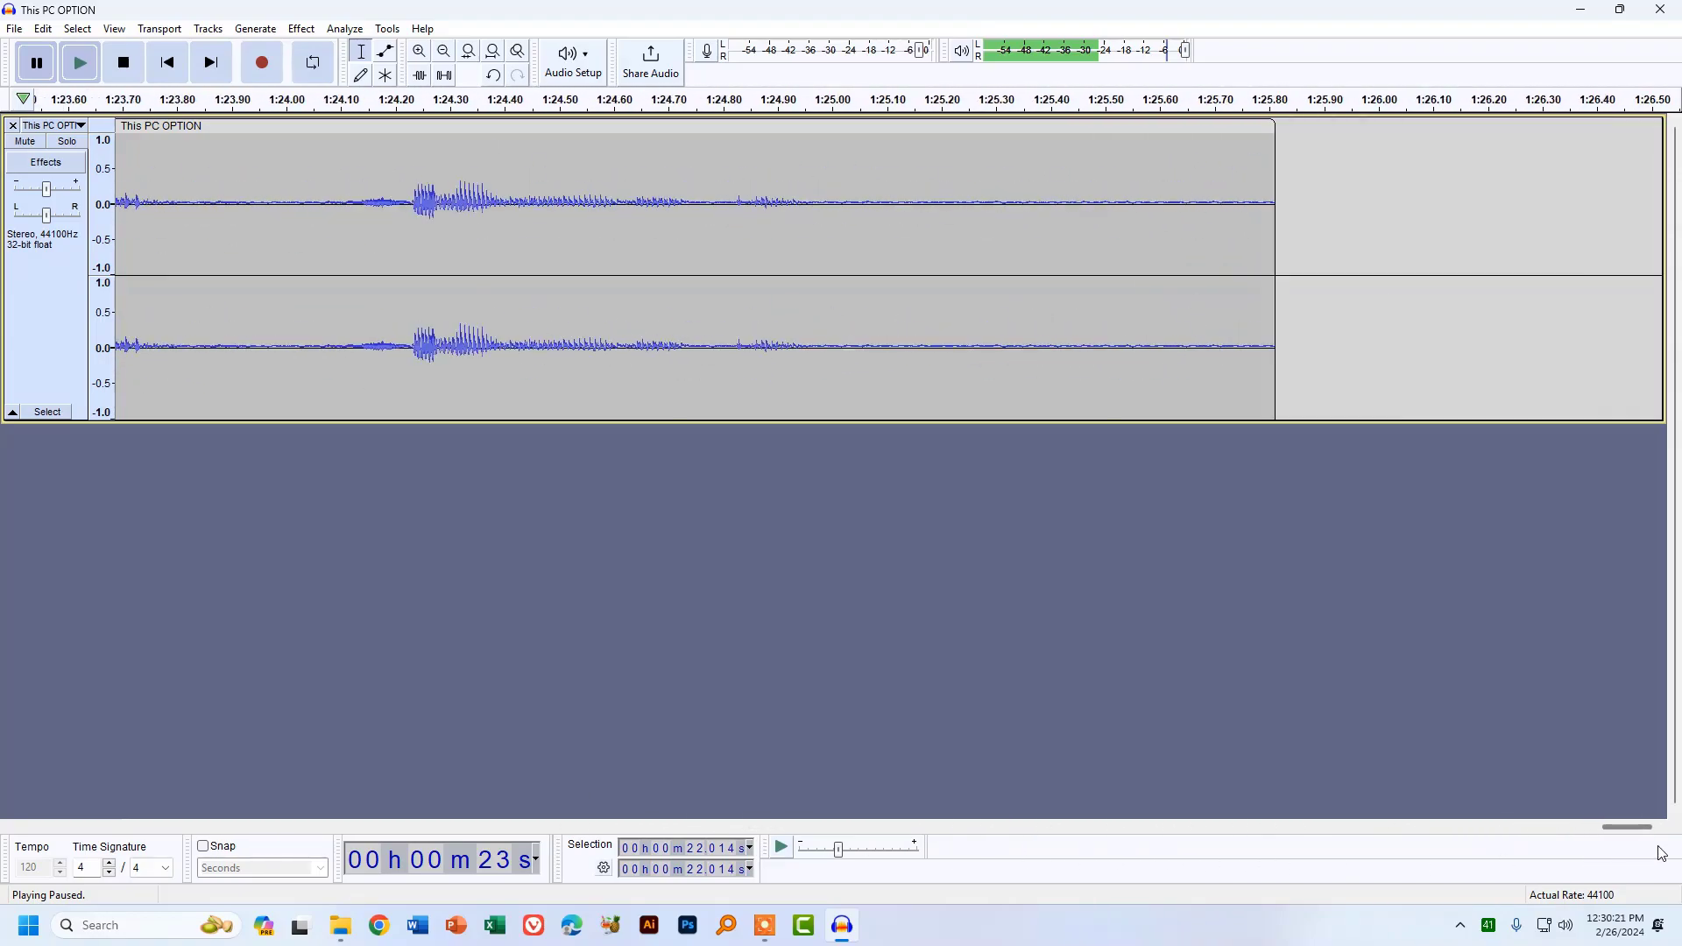
pyautogui.moveTo(830, 214); pyautogui.dragTo(1275, 202)
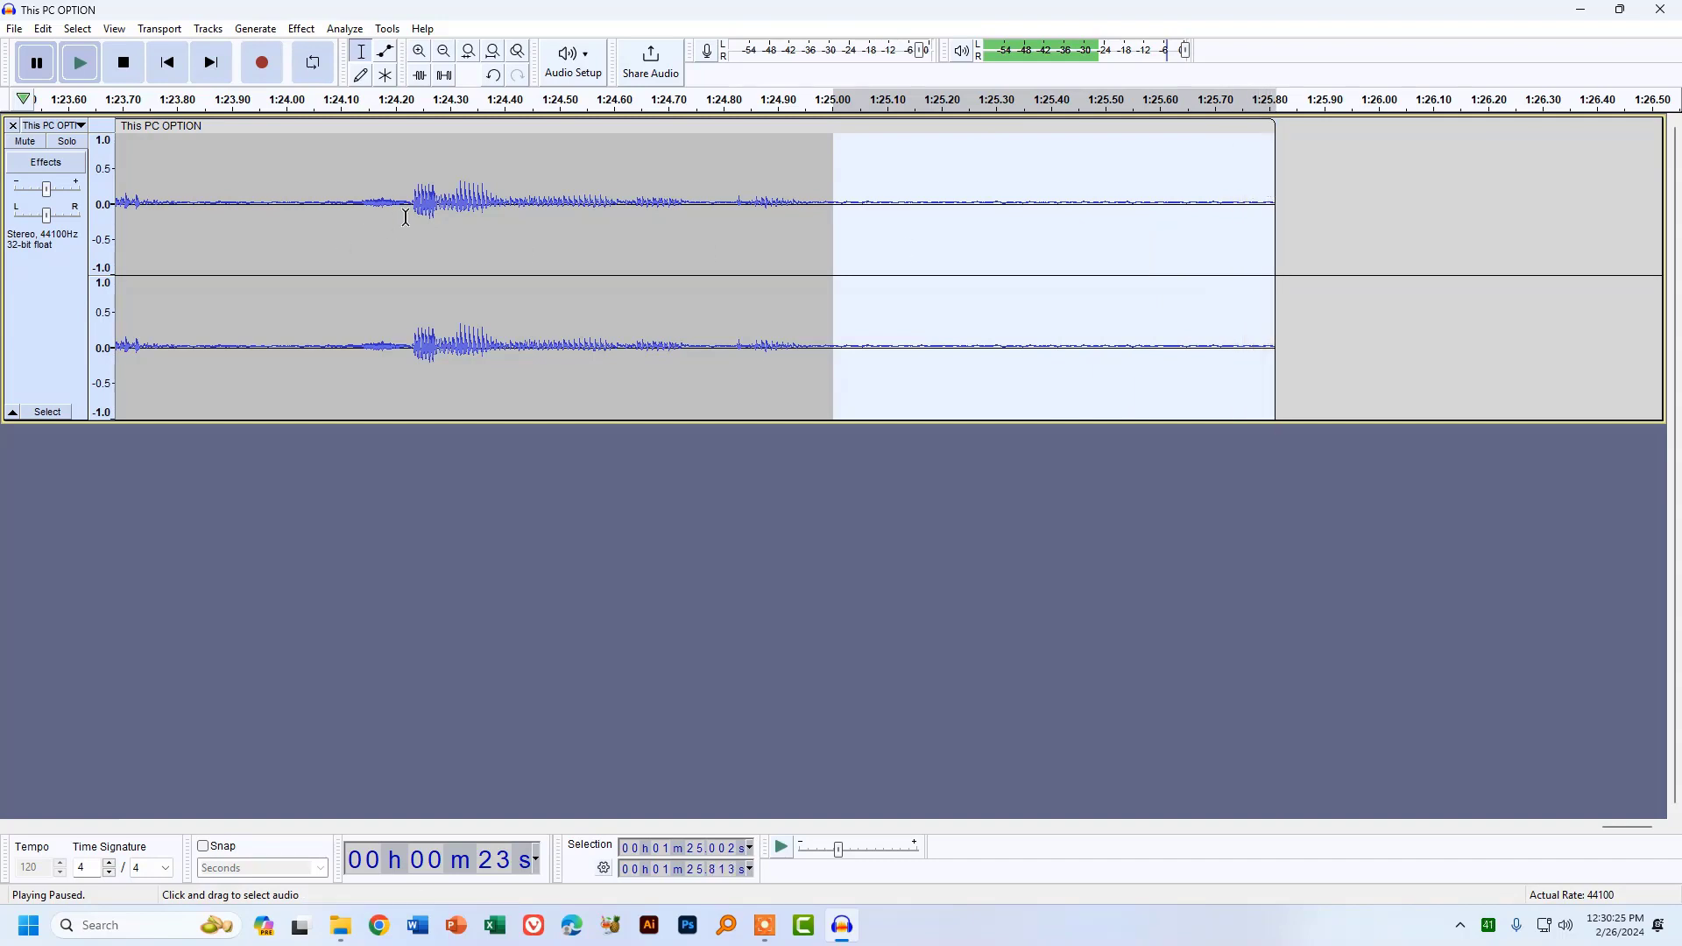
# Step: Compare the voiced and silent stretches, and play the quiet gap from about 1:23.77 to 1:24.08
pyautogui.moveTo(420, 203); pyautogui.dragTo(686, 198)
pyautogui.click(282, 347)
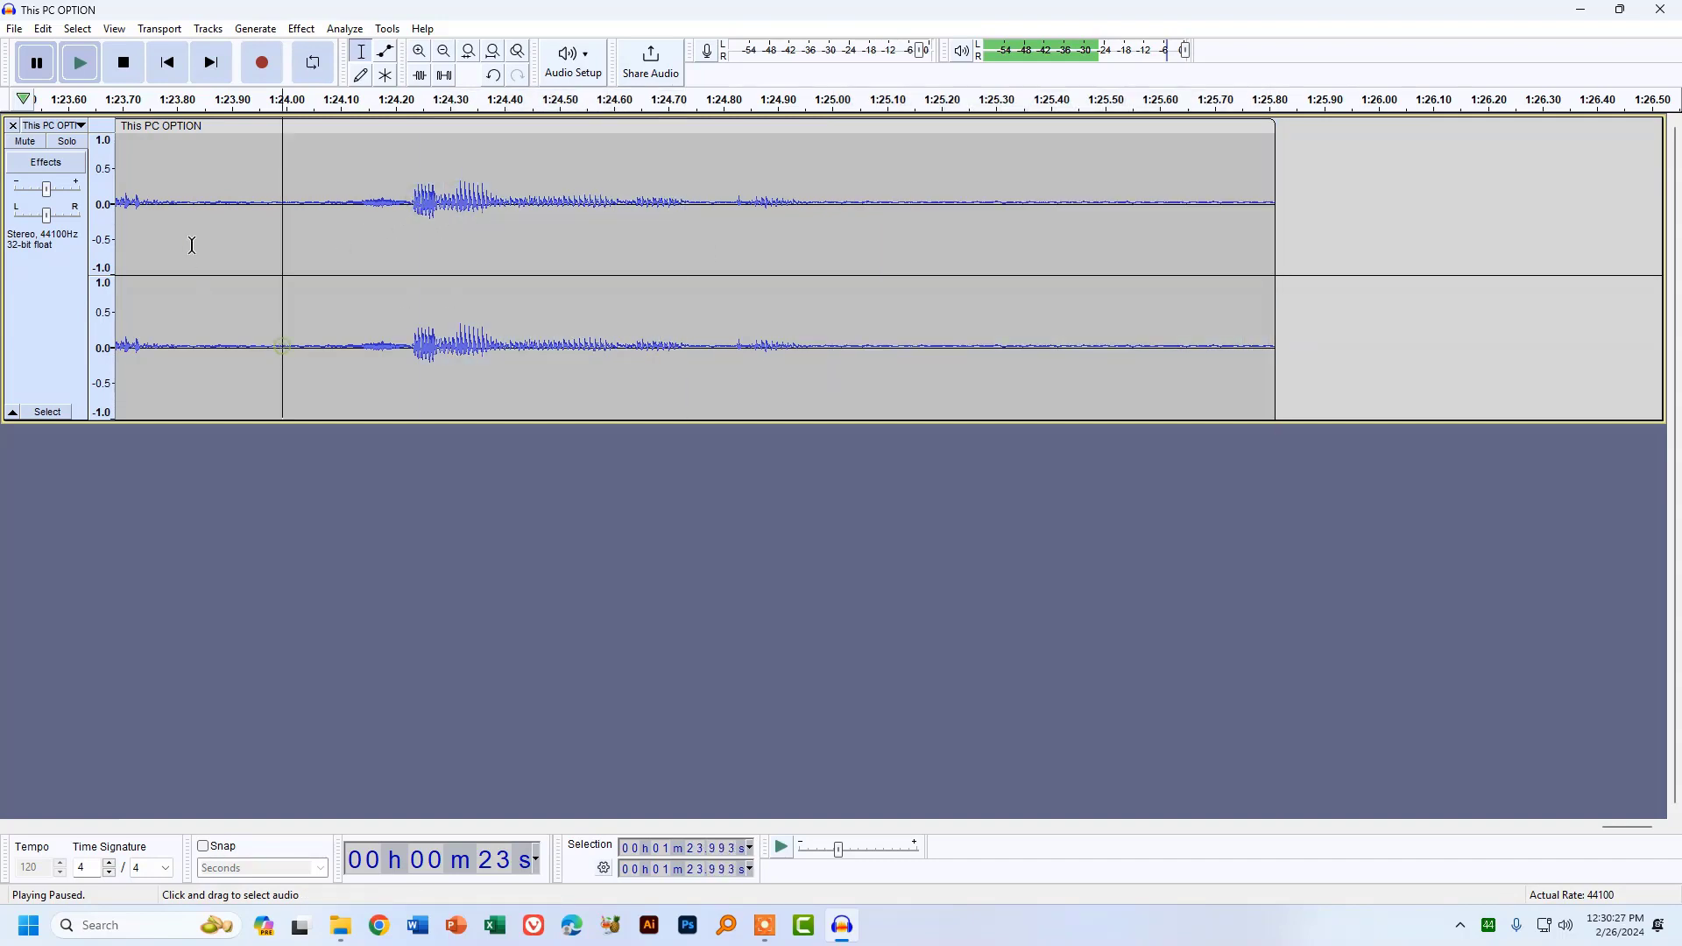
pyautogui.moveTo(178, 210); pyautogui.dragTo(311, 207)
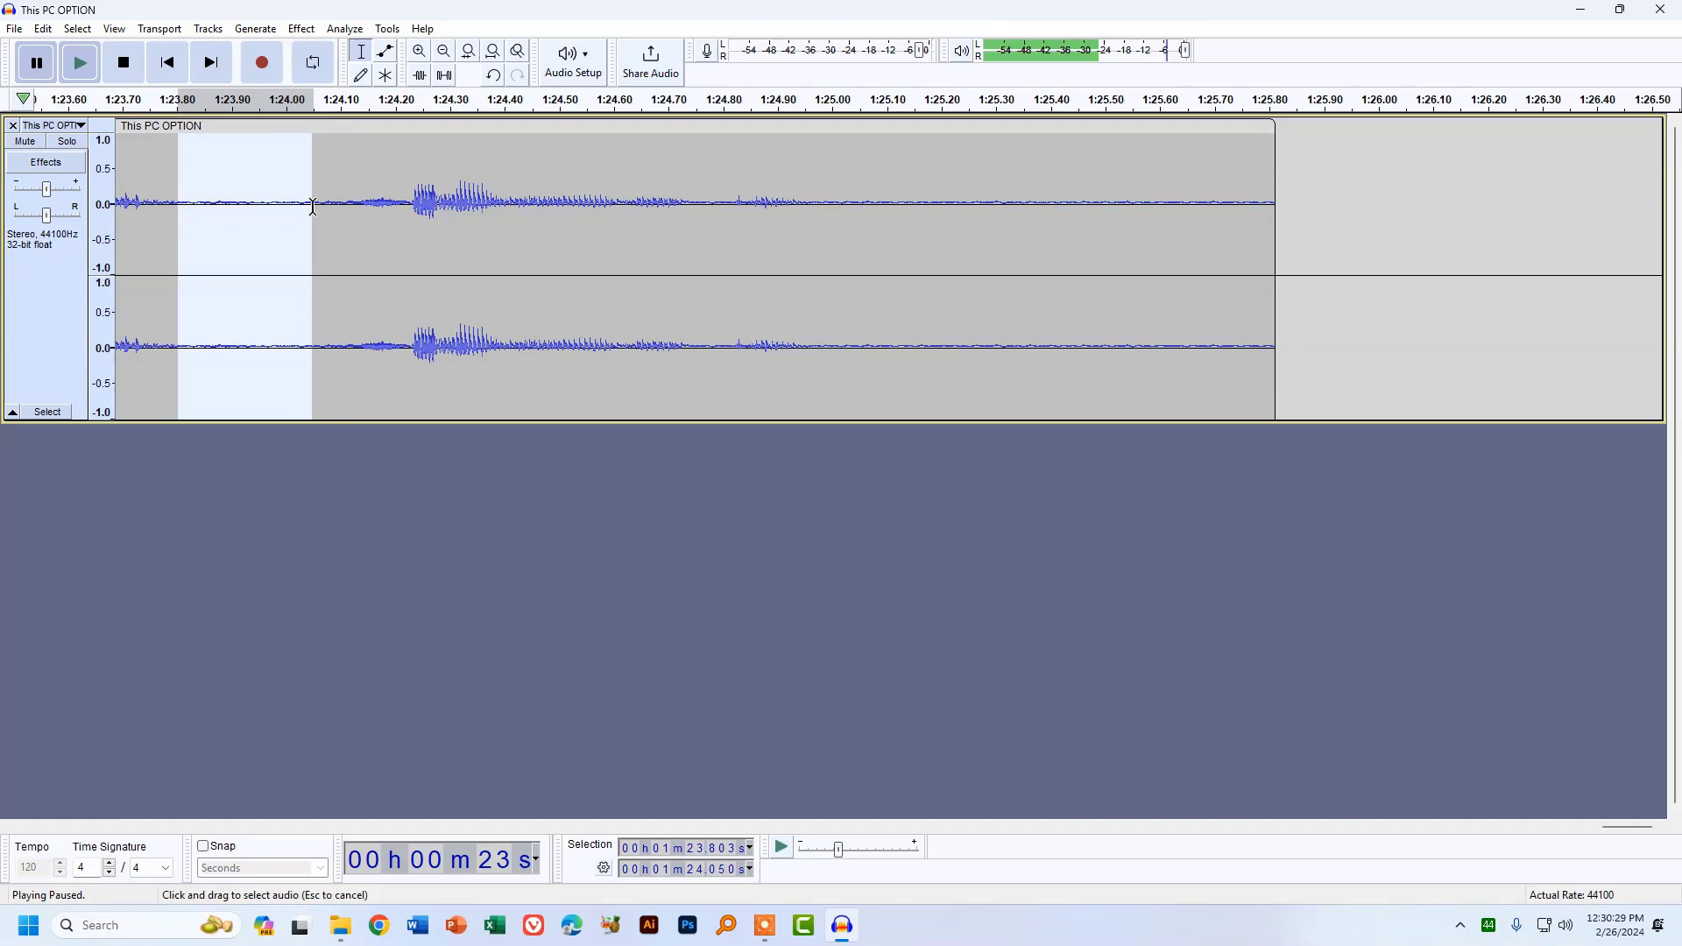
pyautogui.click(821, 330)
pyautogui.click(850, 205)
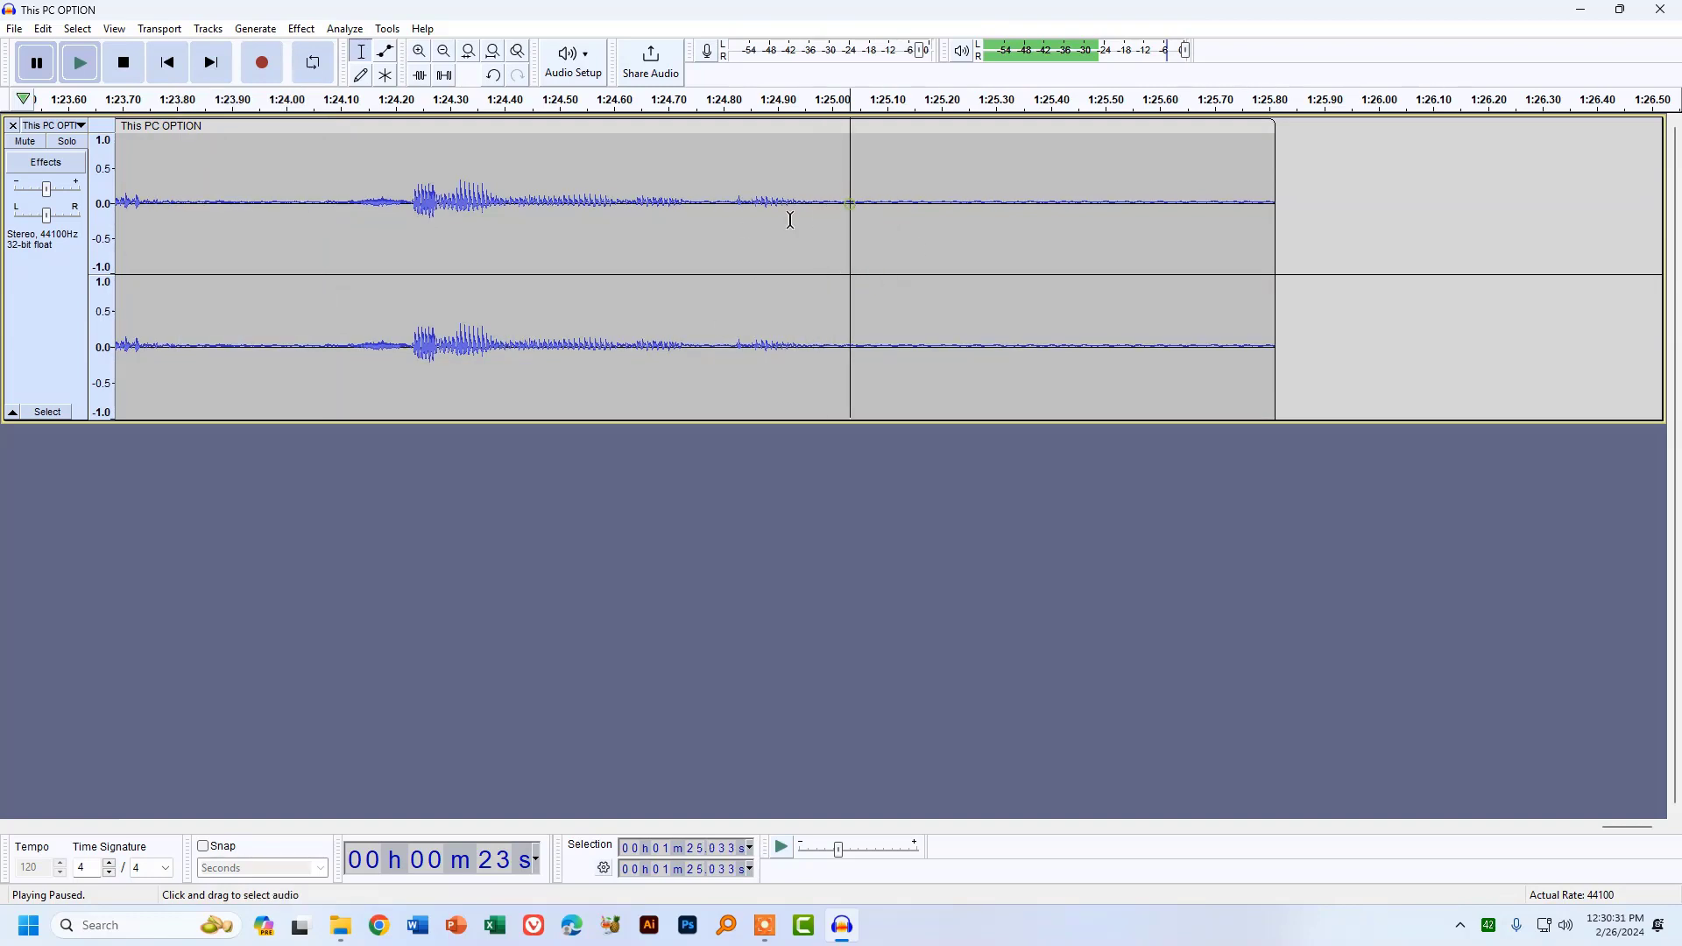
pyautogui.moveTo(157, 206); pyautogui.dragTo(328, 206)
pyautogui.click(85, 61)
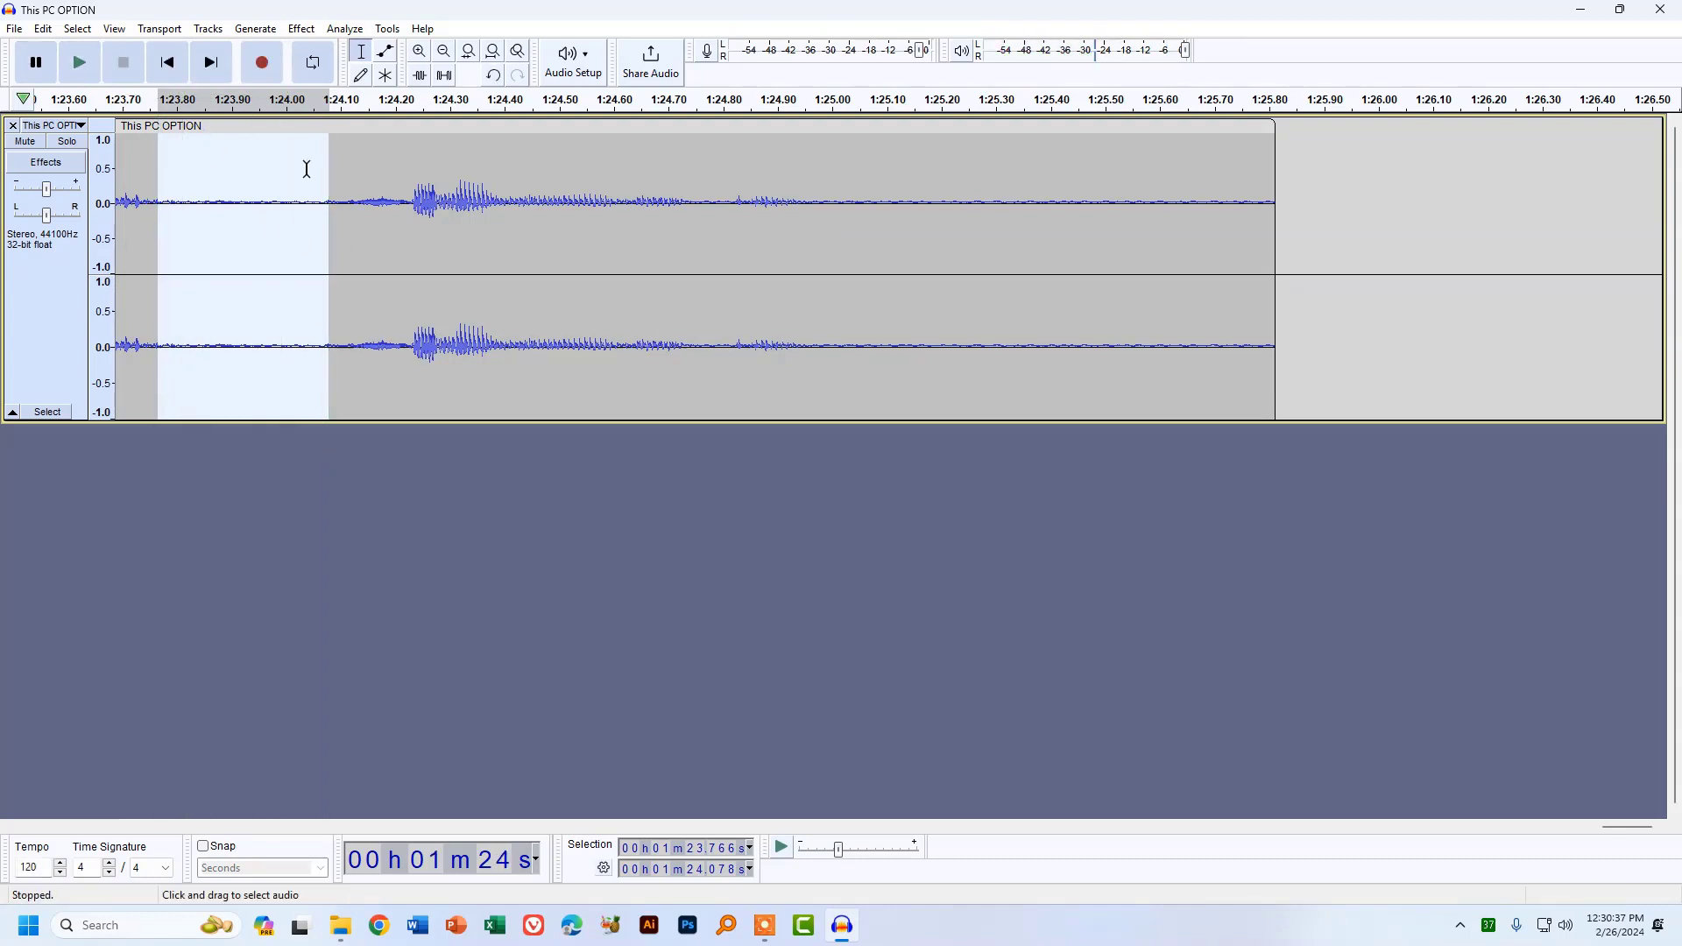
# Step: Play the quiet tail of the clip and select it from about 1:25.00 to 1:25.80
pyautogui.moveTo(830, 211); pyautogui.dragTo(1312, 207)
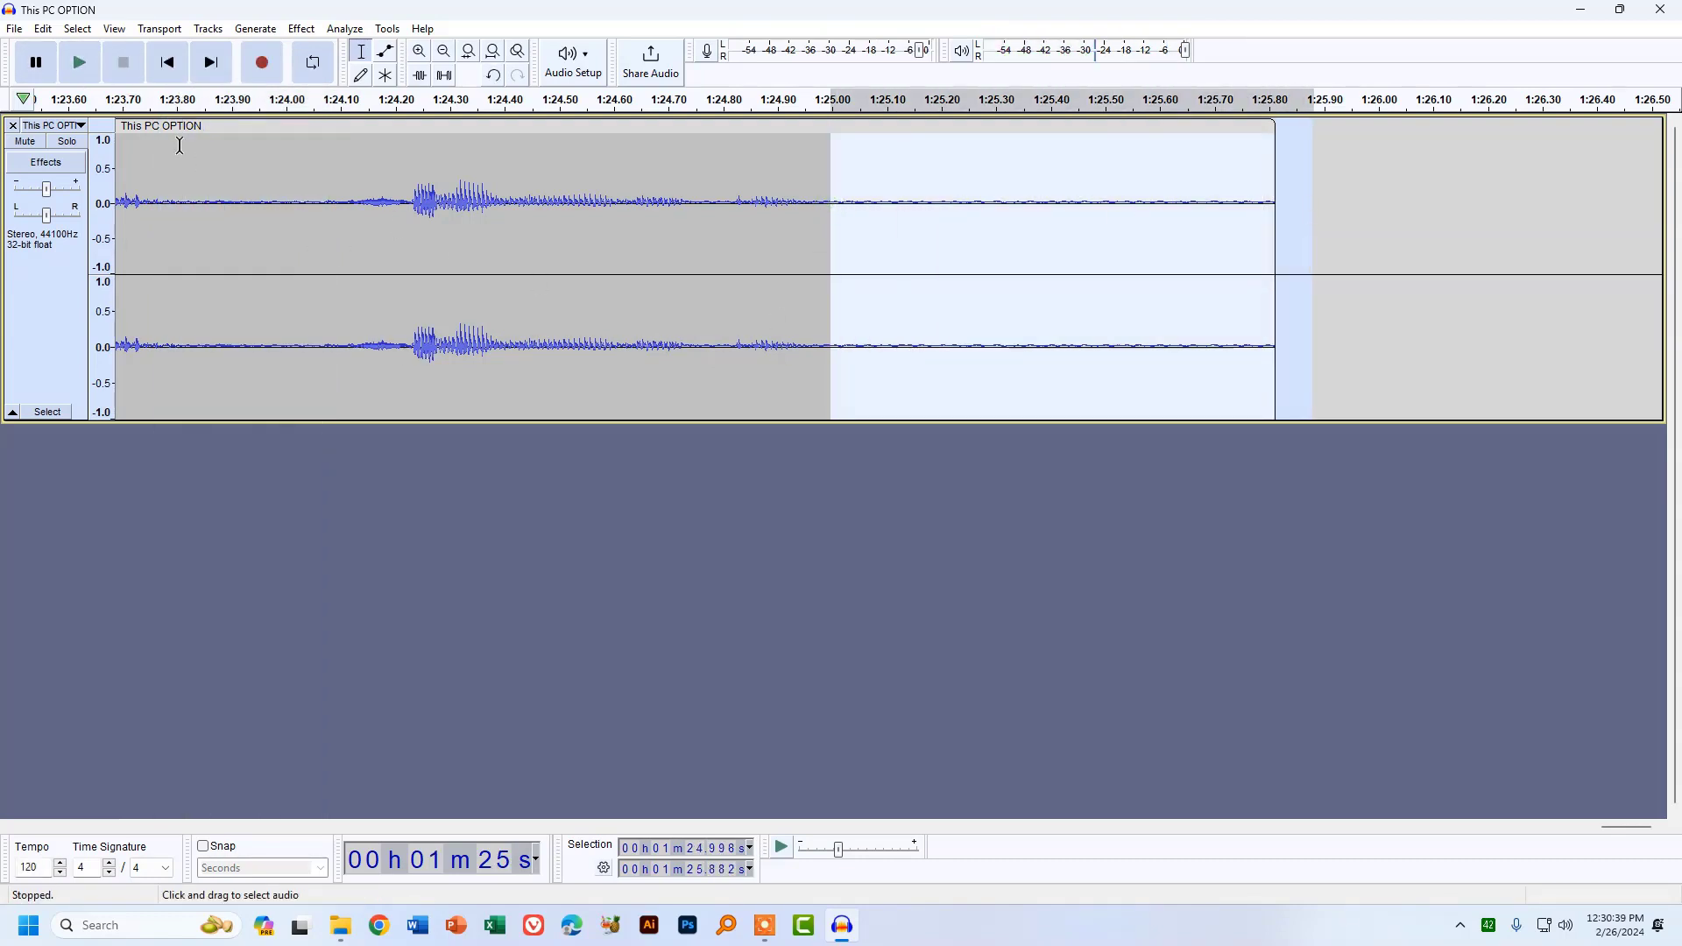
pyautogui.click(84, 70)
pyautogui.moveTo(831, 200); pyautogui.dragTo(1270, 204)
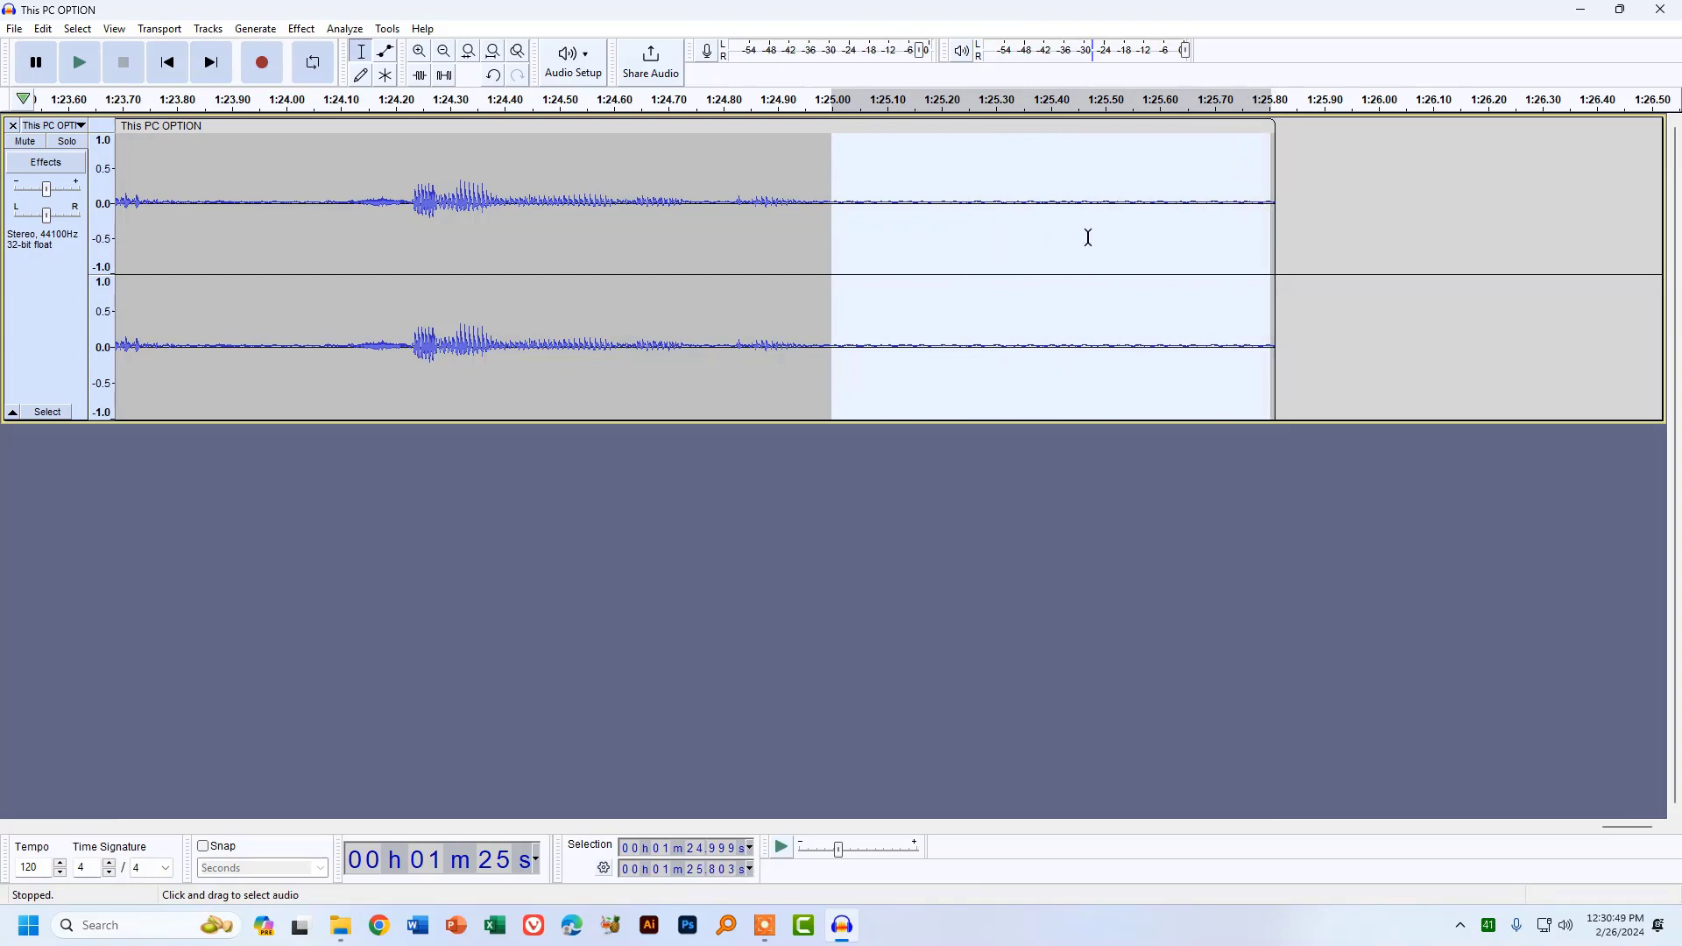
# Step: In Noise Reduction, set the reduction to 19 dB and capture a noise profile from the selected quiet tail
pyautogui.click(300, 31)
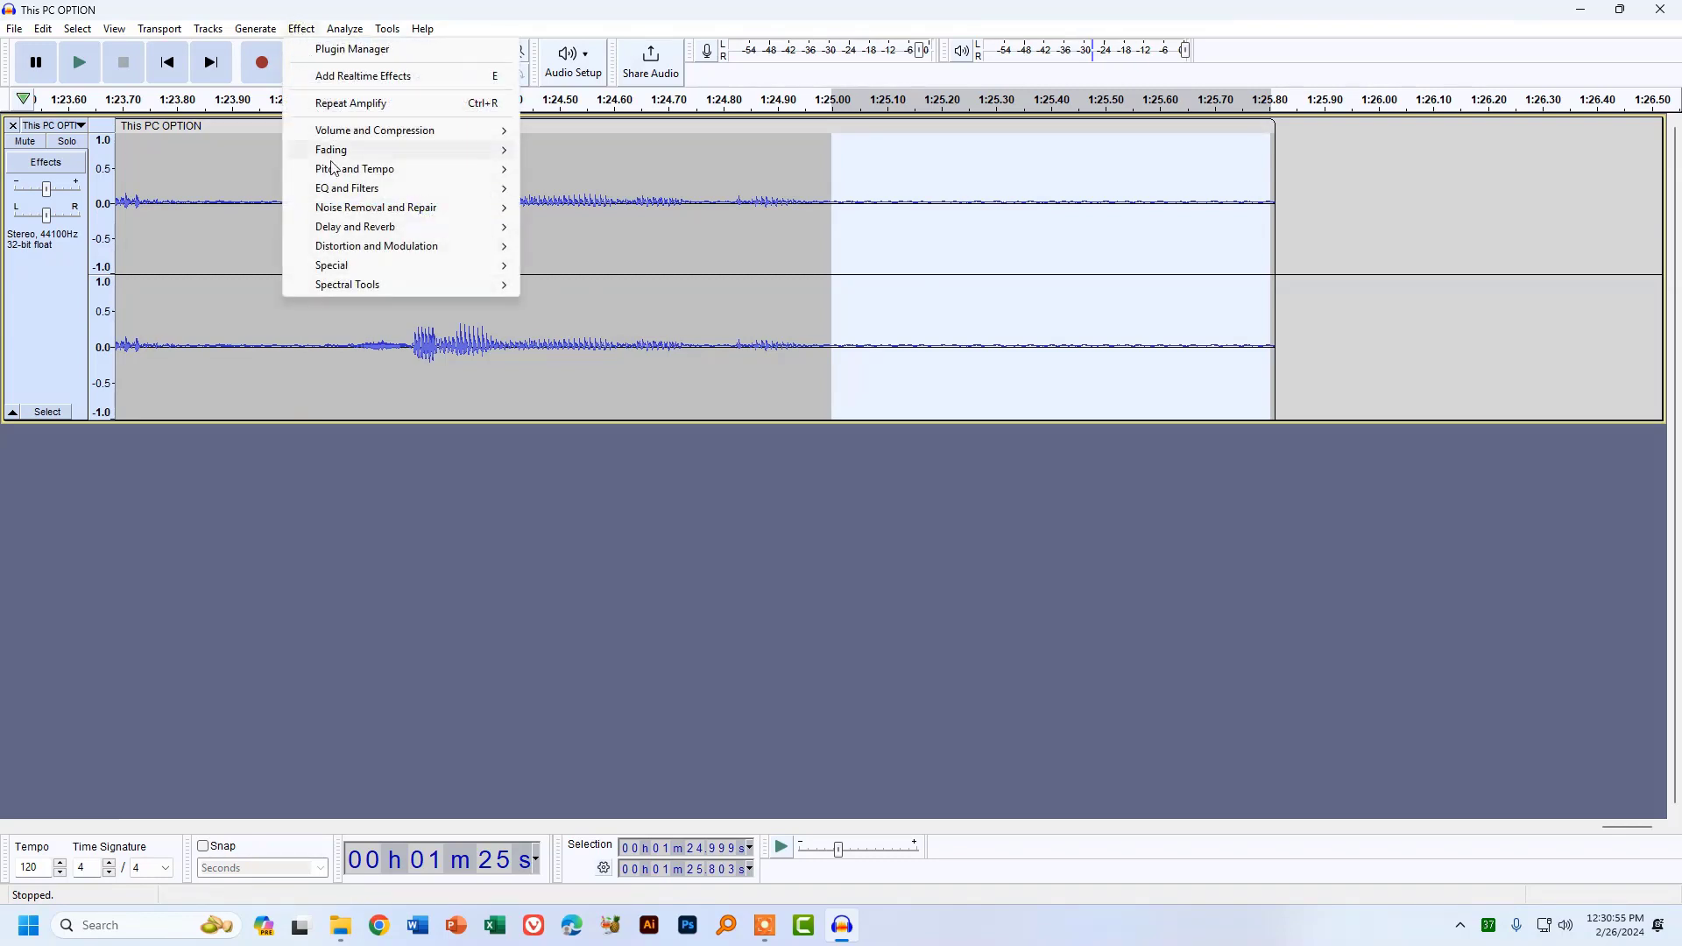
pyautogui.moveTo(362, 213)
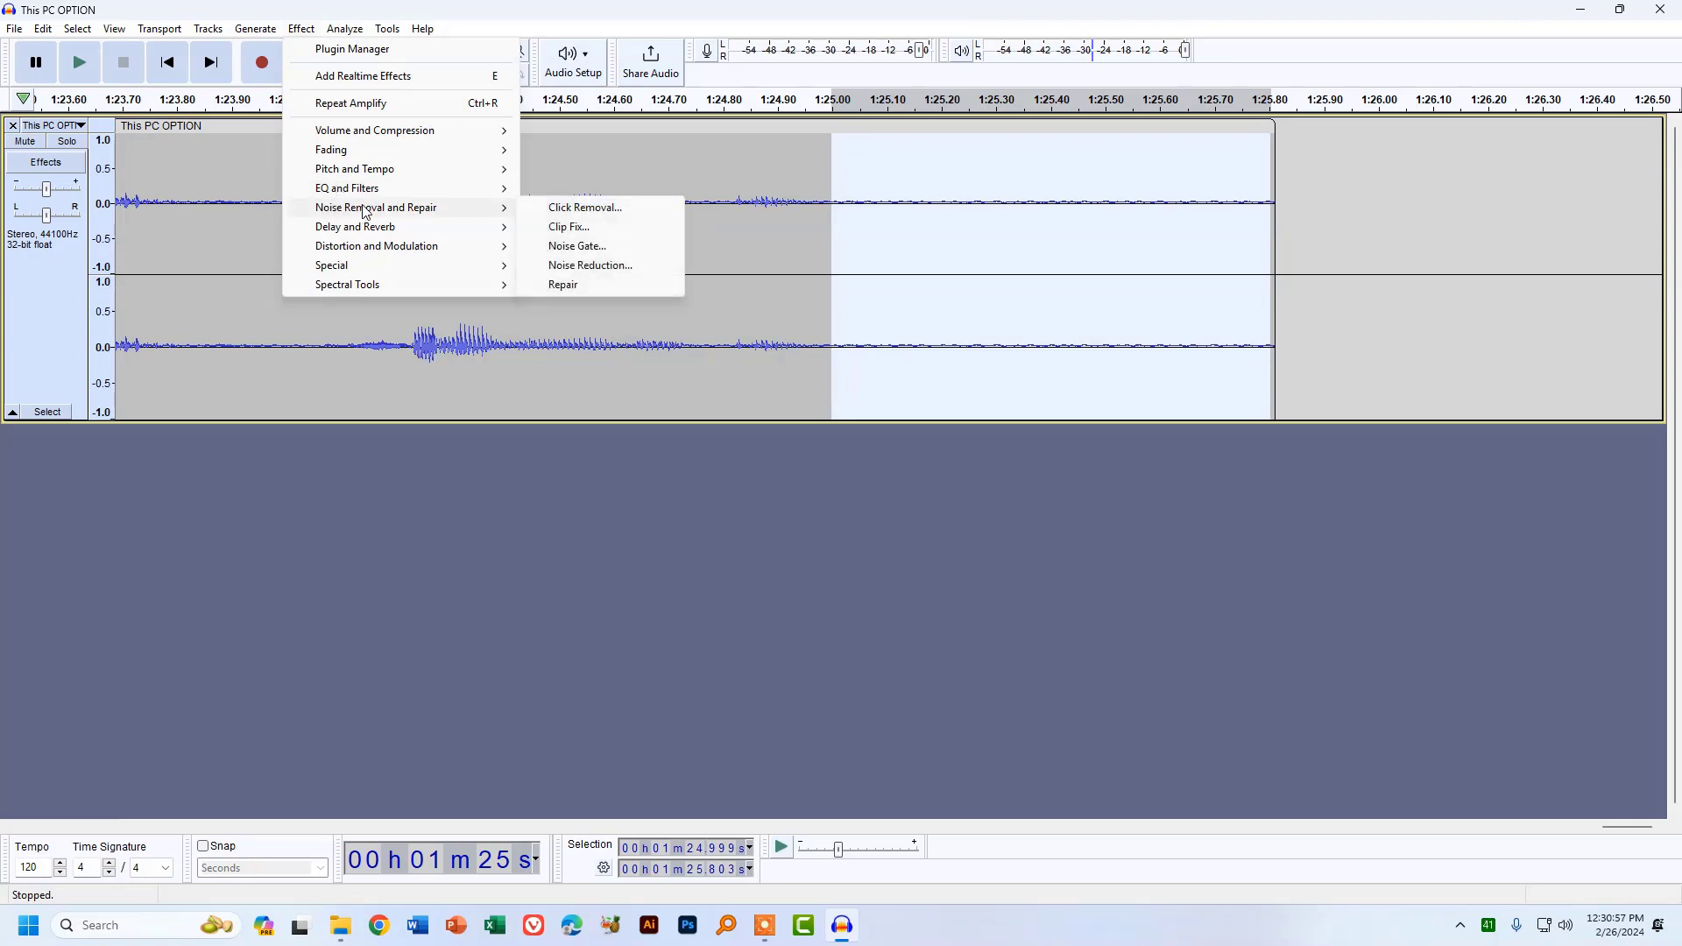
pyautogui.click(627, 267)
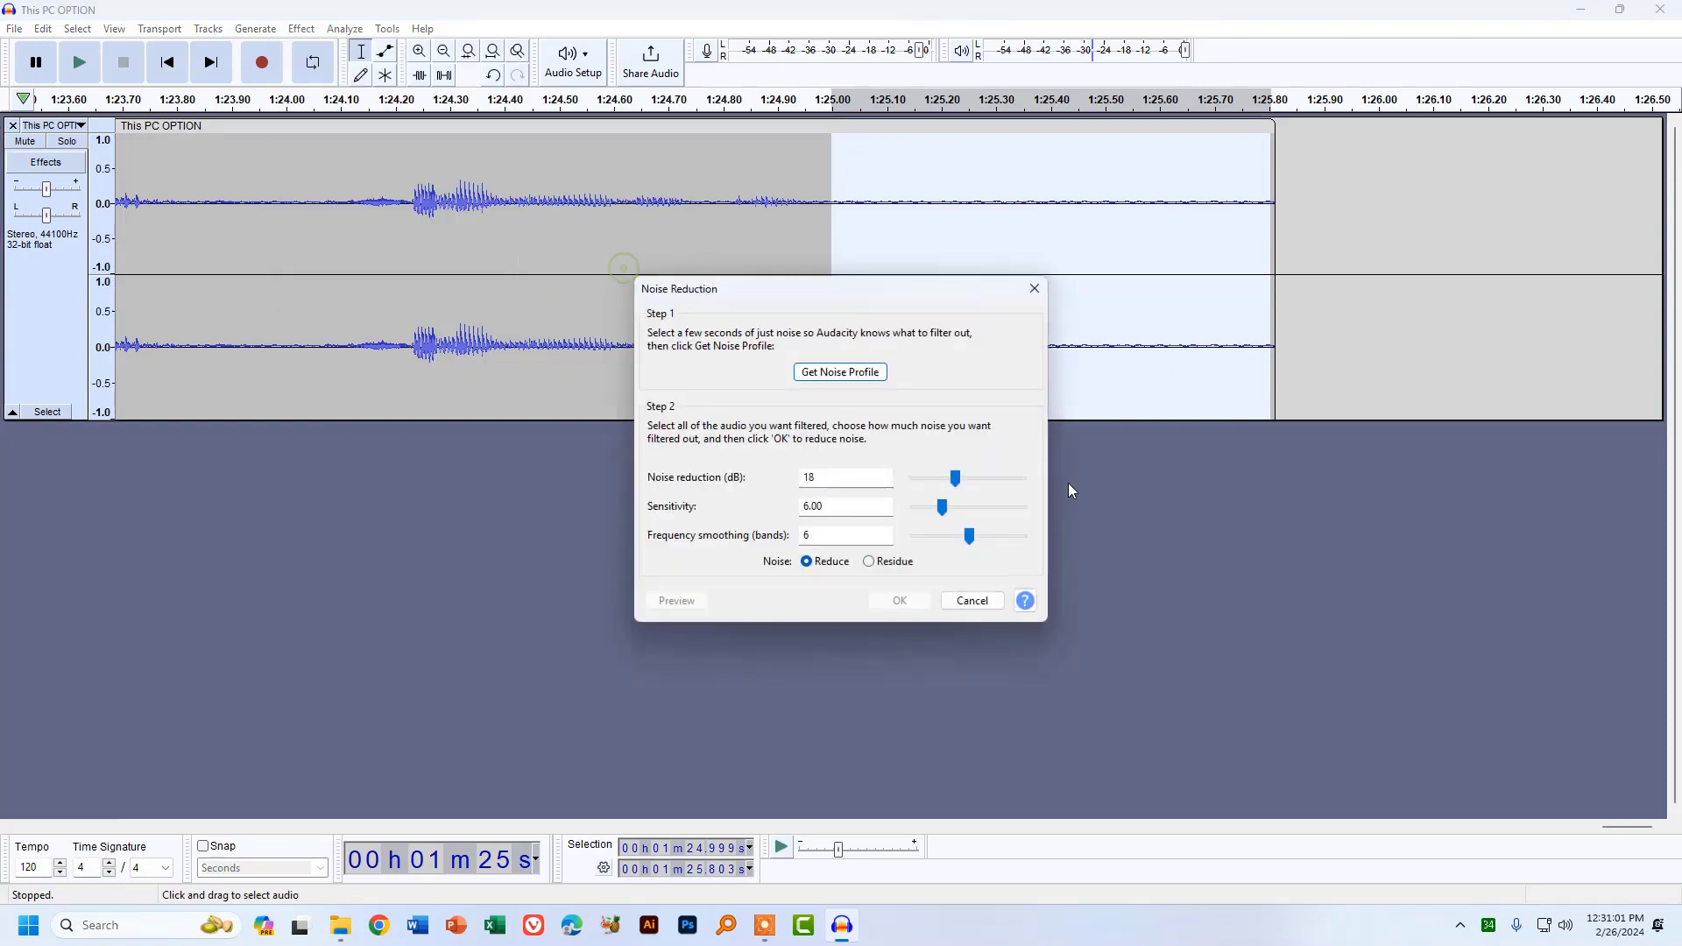
pyautogui.doubleClick(824, 477)
pyautogui.write('12')
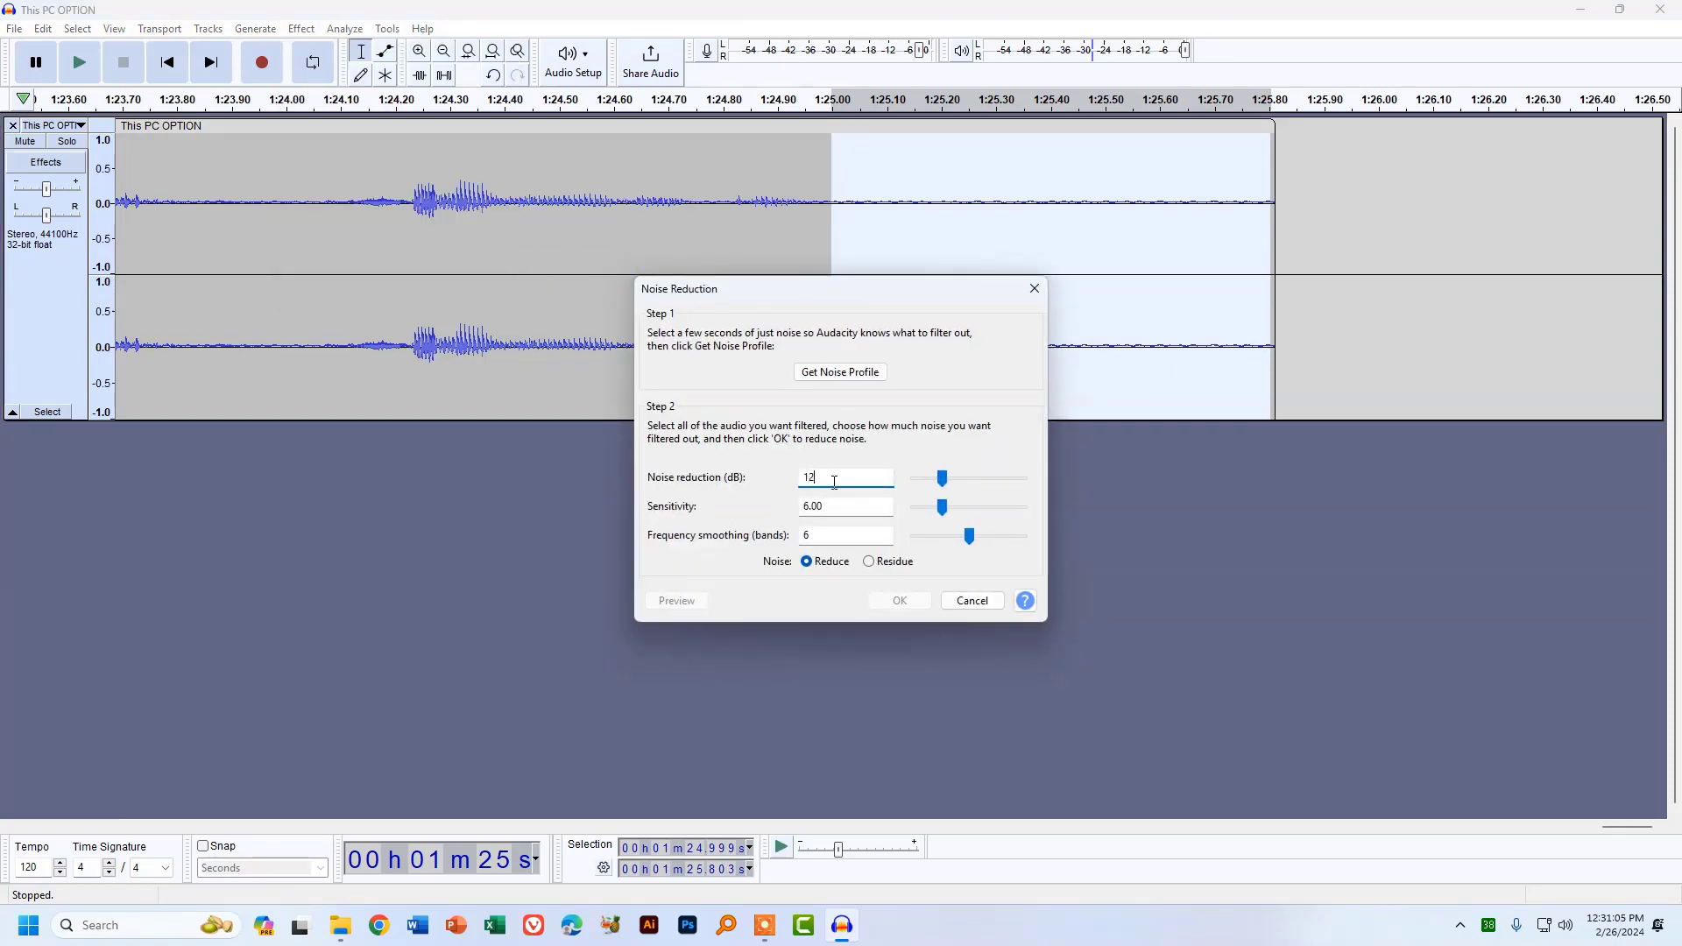
pyautogui.doubleClick(834, 481)
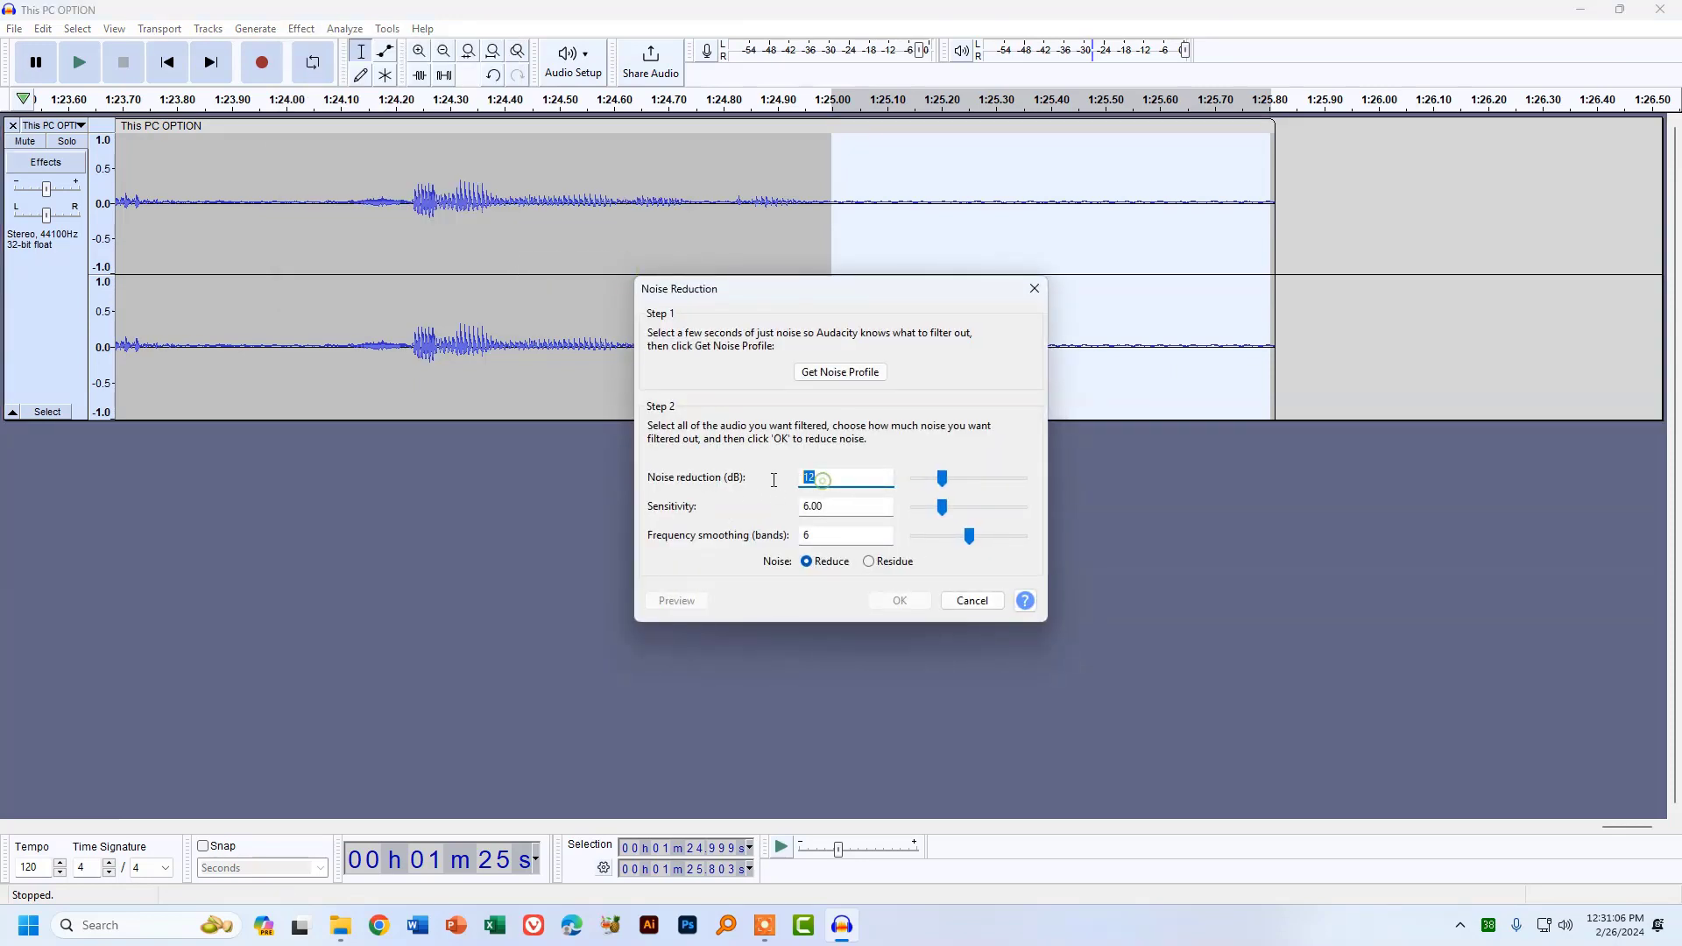
pyautogui.click(943, 480)
pyautogui.moveTo(954, 477); pyautogui.dragTo(958, 476)
pyautogui.moveTo(882, 293); pyautogui.dragTo(1165, 403)
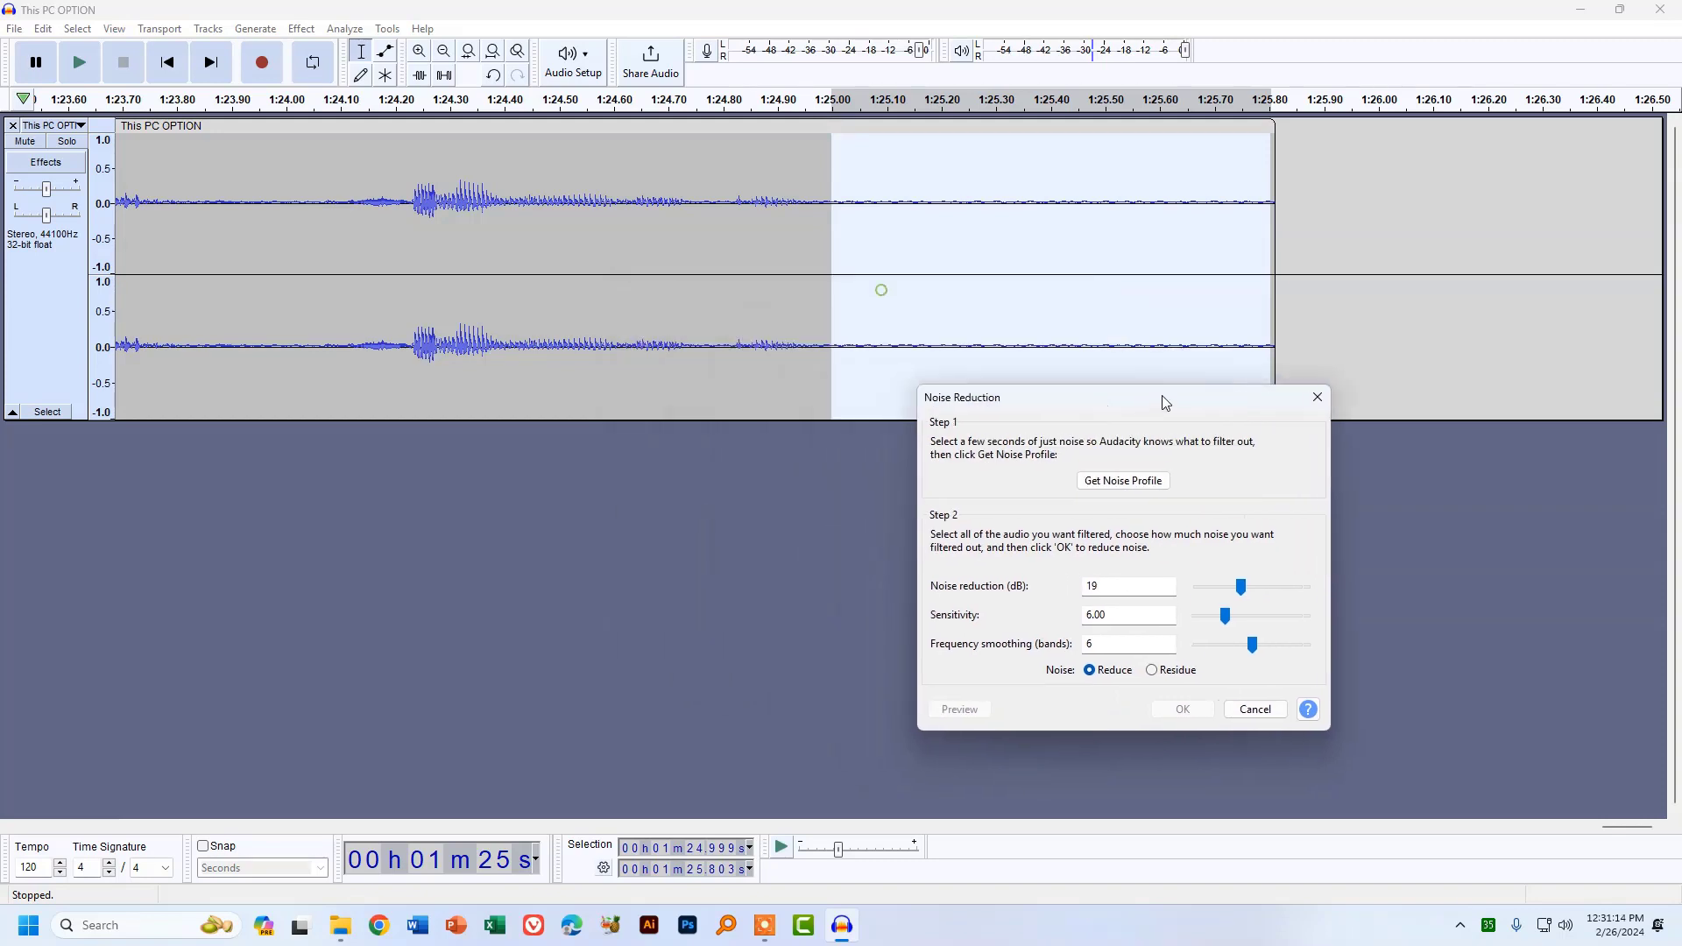
pyautogui.click(1109, 481)
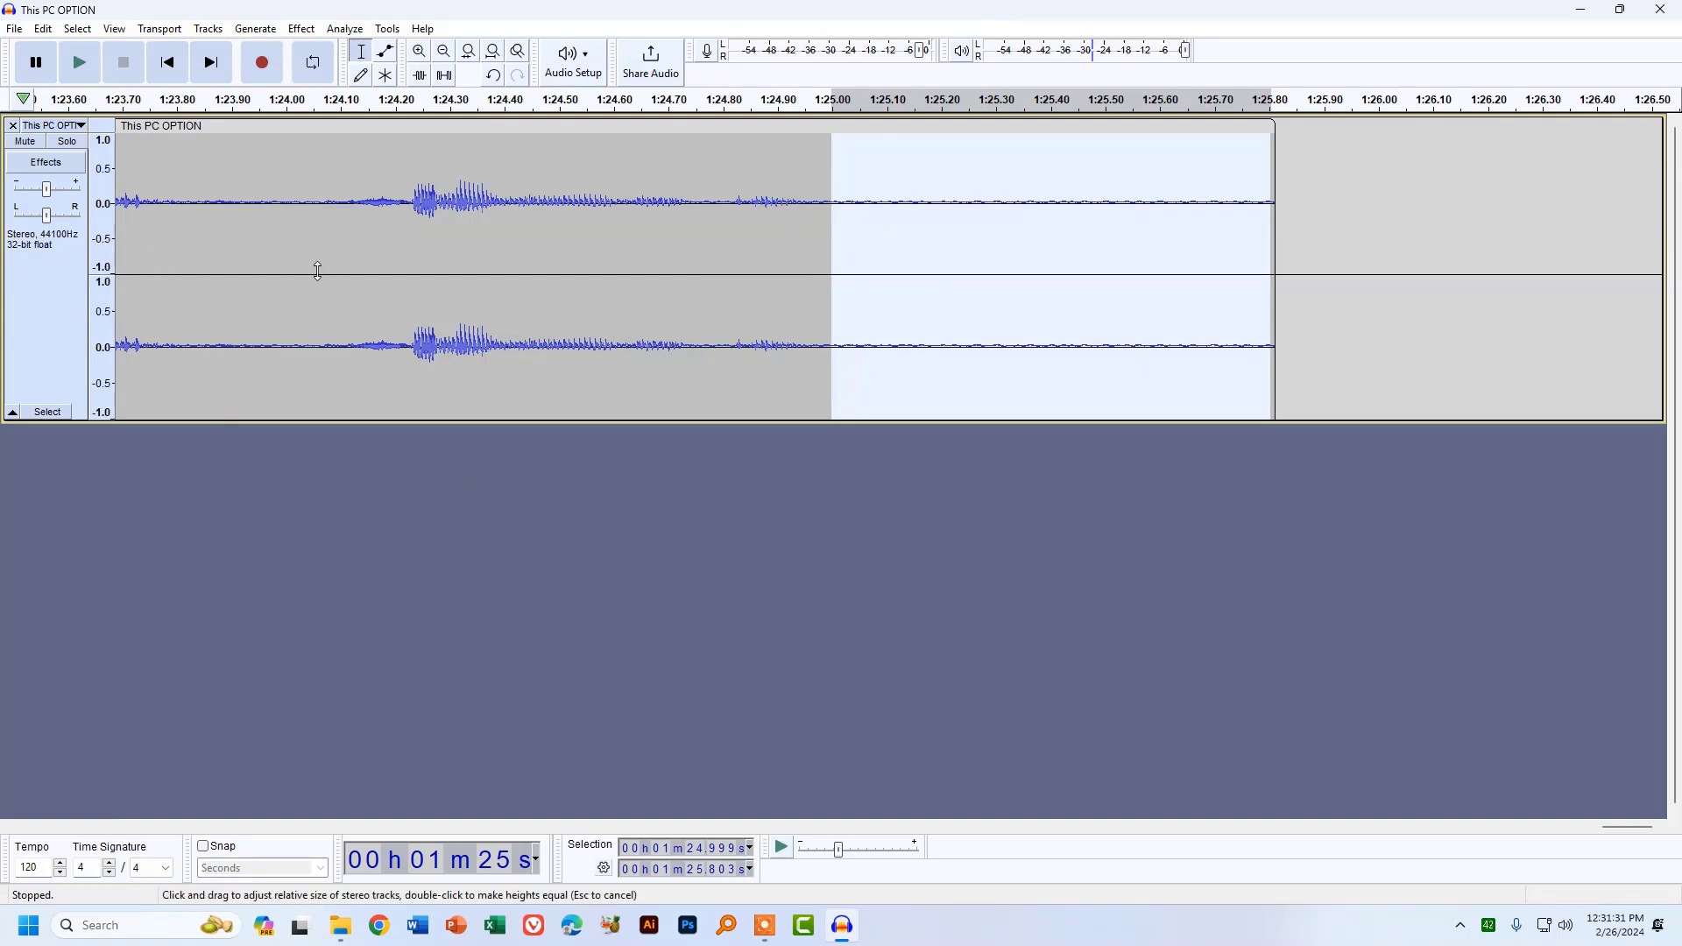
# Step: Select the whole clip and apply Noise Reduction at 19 dB, sensitivity 6.00 and frequency smoothing 6 bands
pyautogui.doubleClick(391, 287)
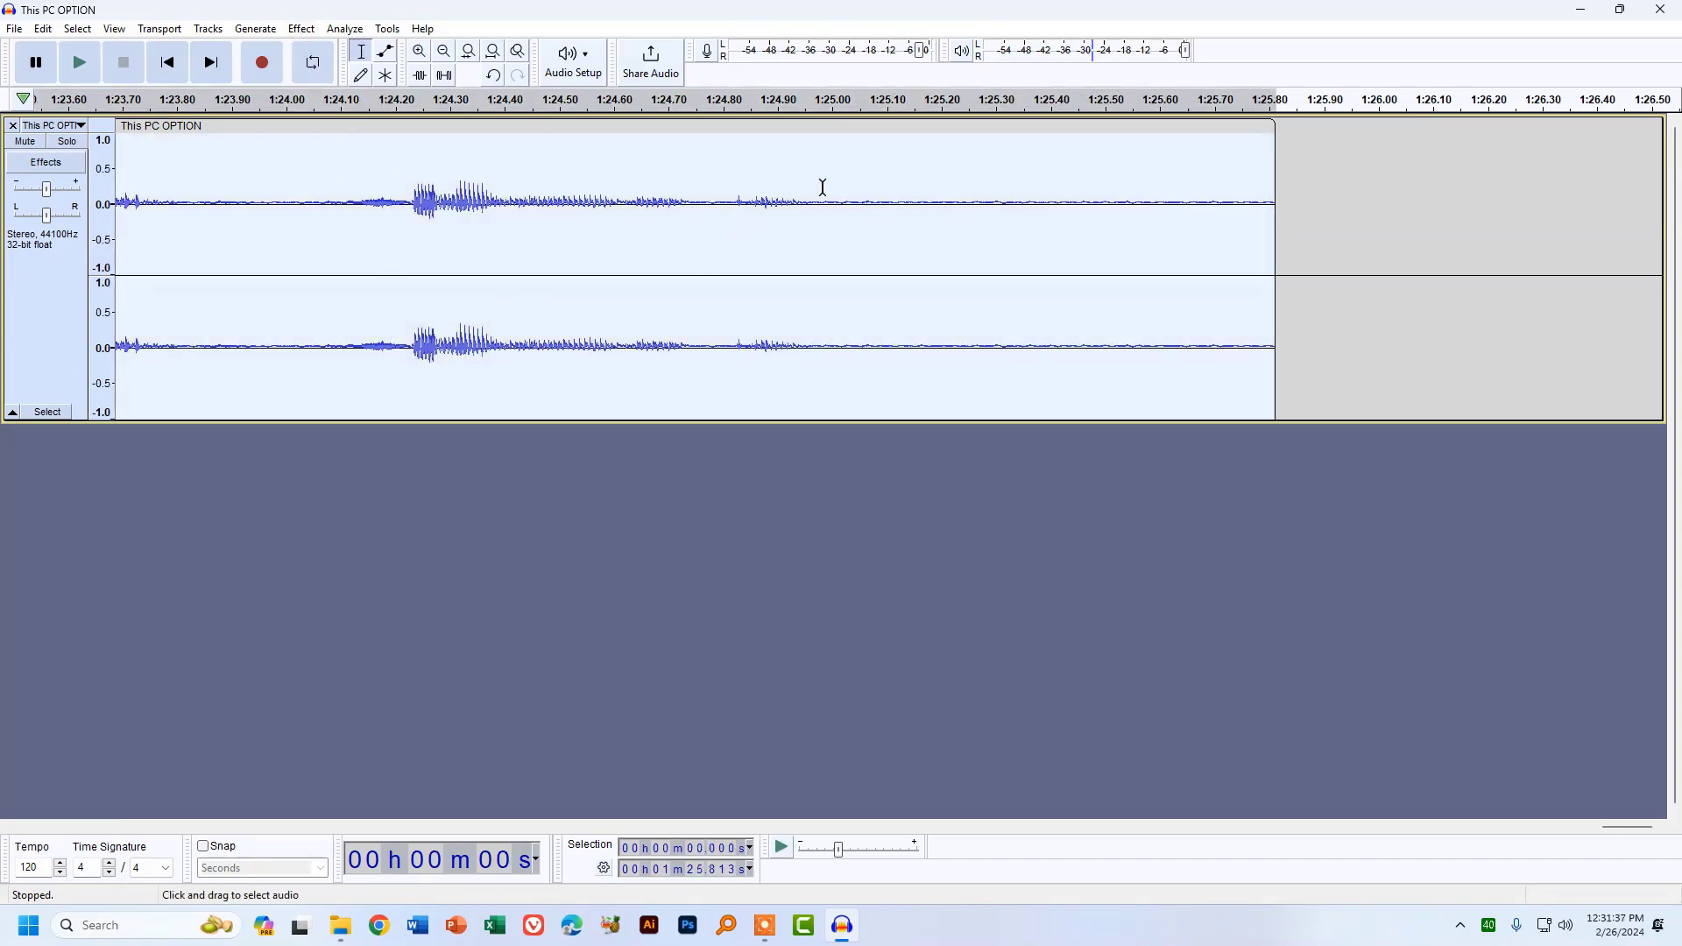
pyautogui.moveTo(902, 203); pyautogui.dragTo(1276, 214)
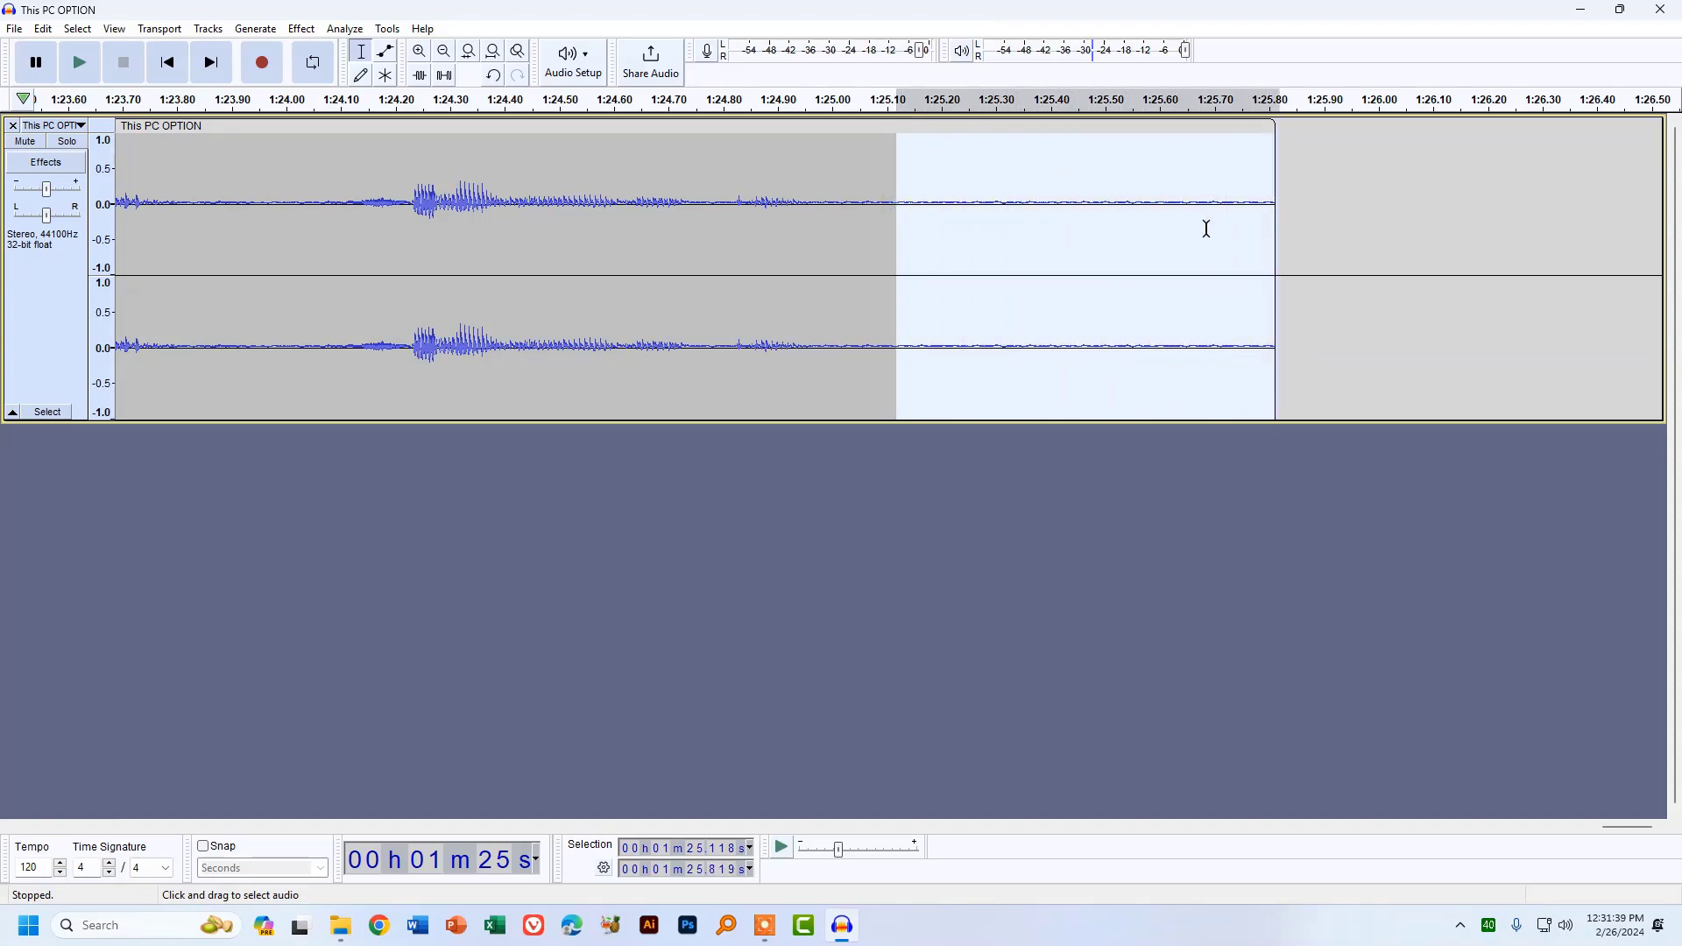
pyautogui.click(699, 251)
pyautogui.doubleClick(624, 251)
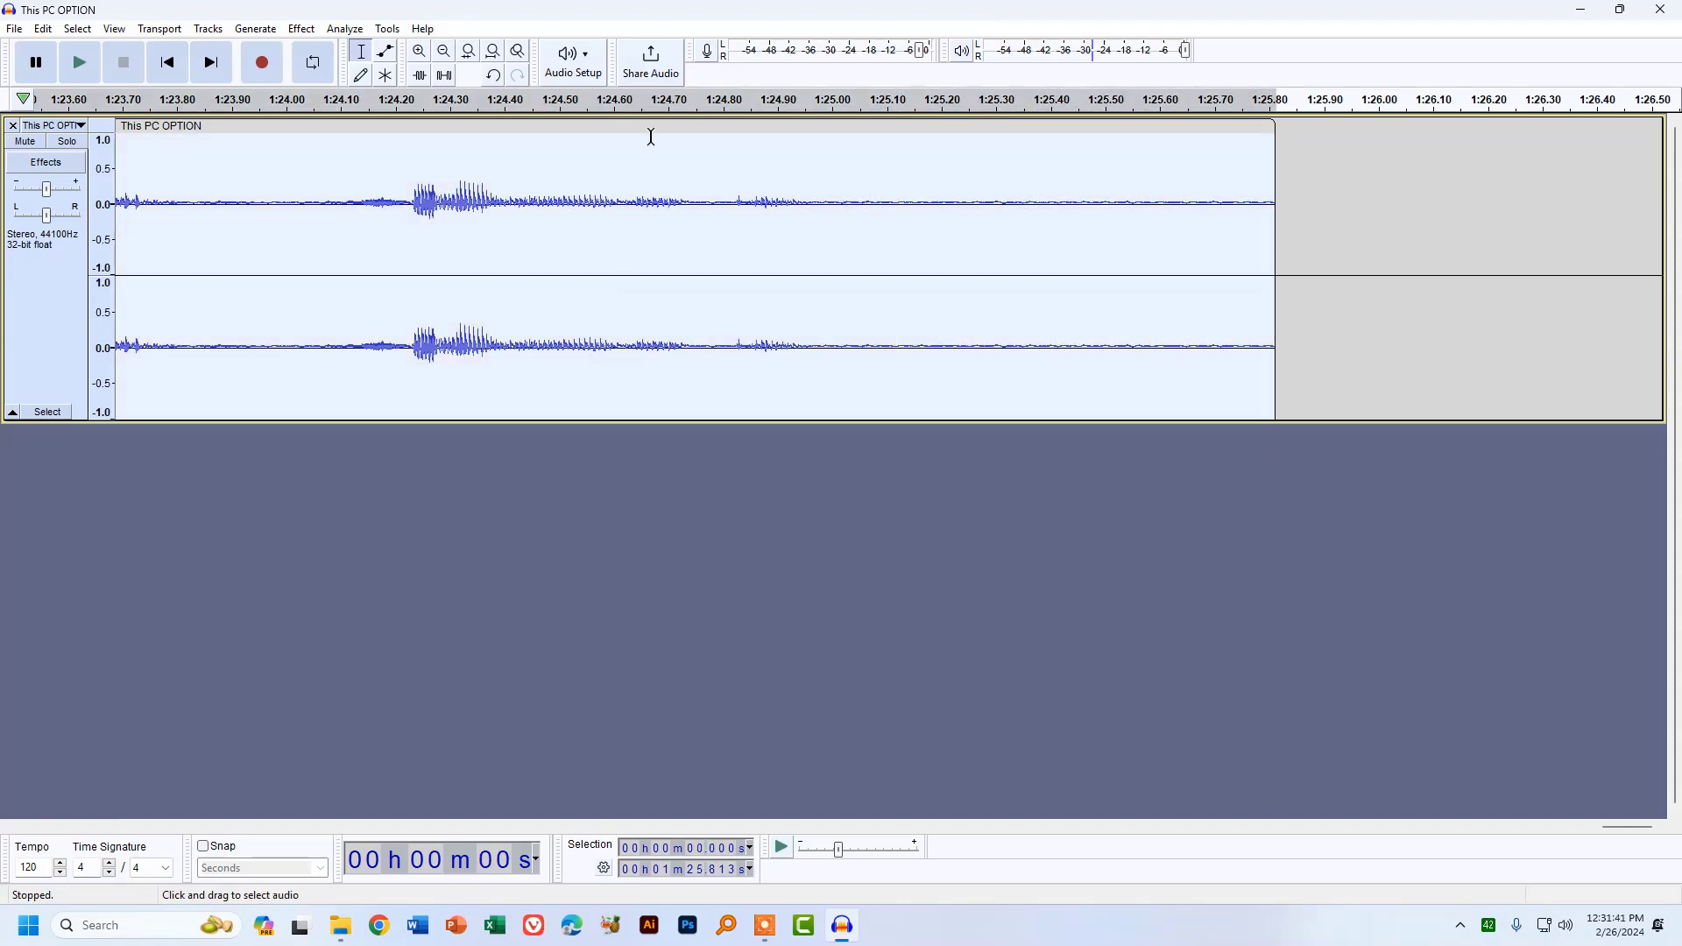
pyautogui.click(303, 30)
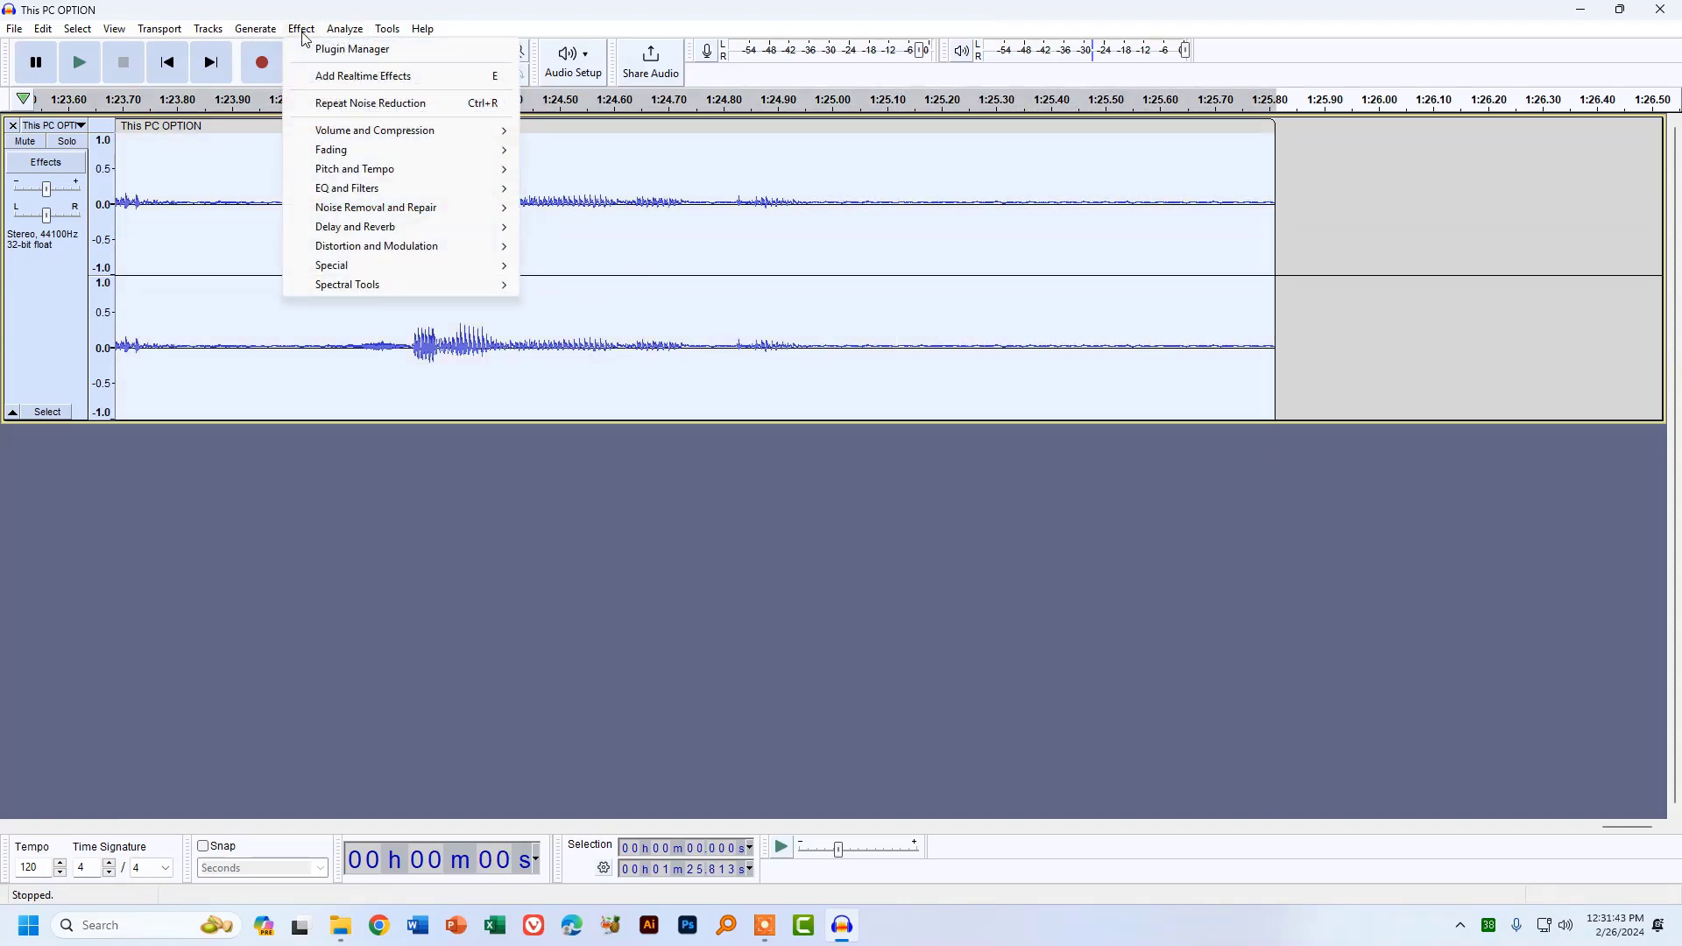
pyautogui.moveTo(354, 210)
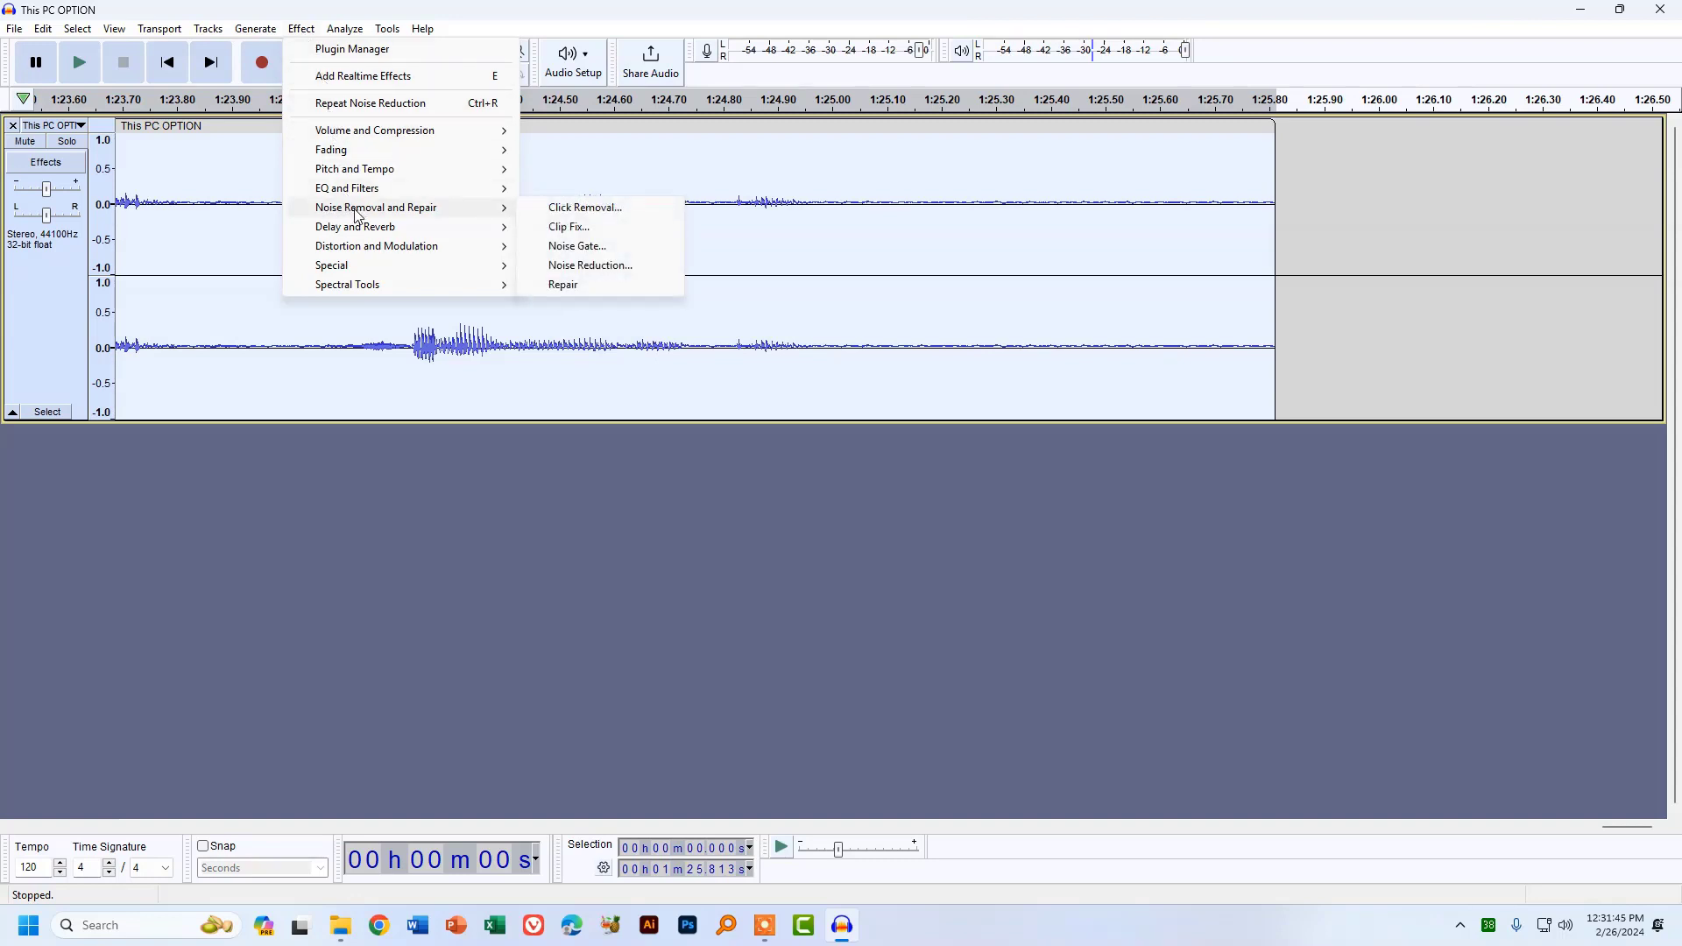
pyautogui.click(598, 265)
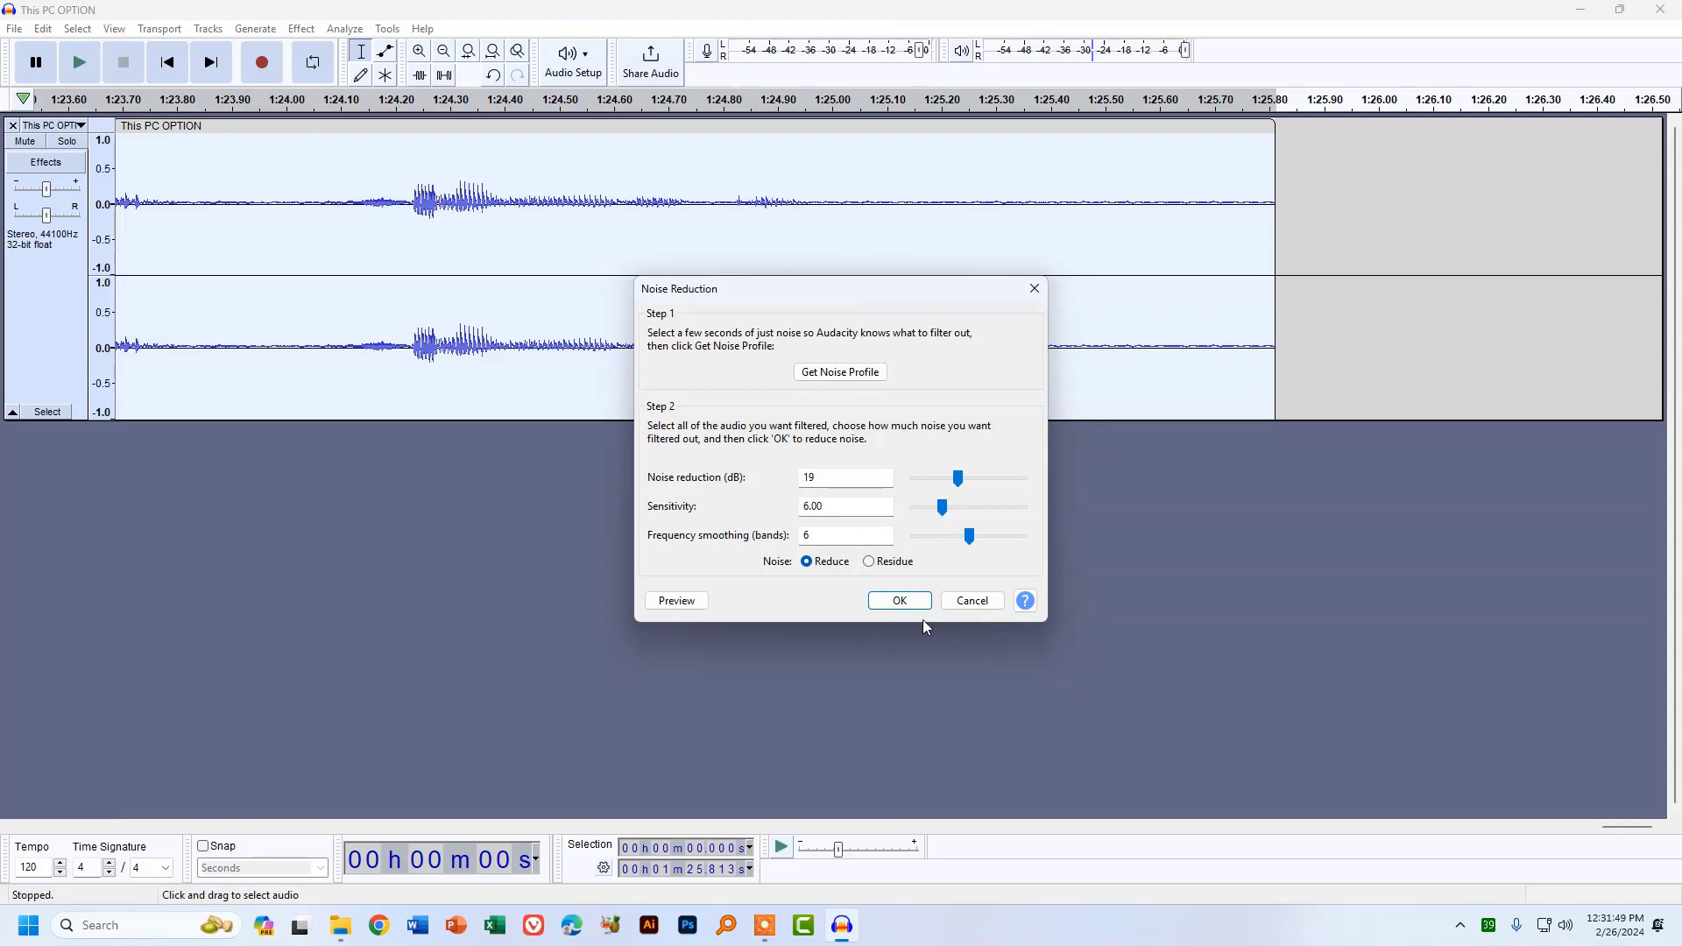
pyautogui.click(895, 604)
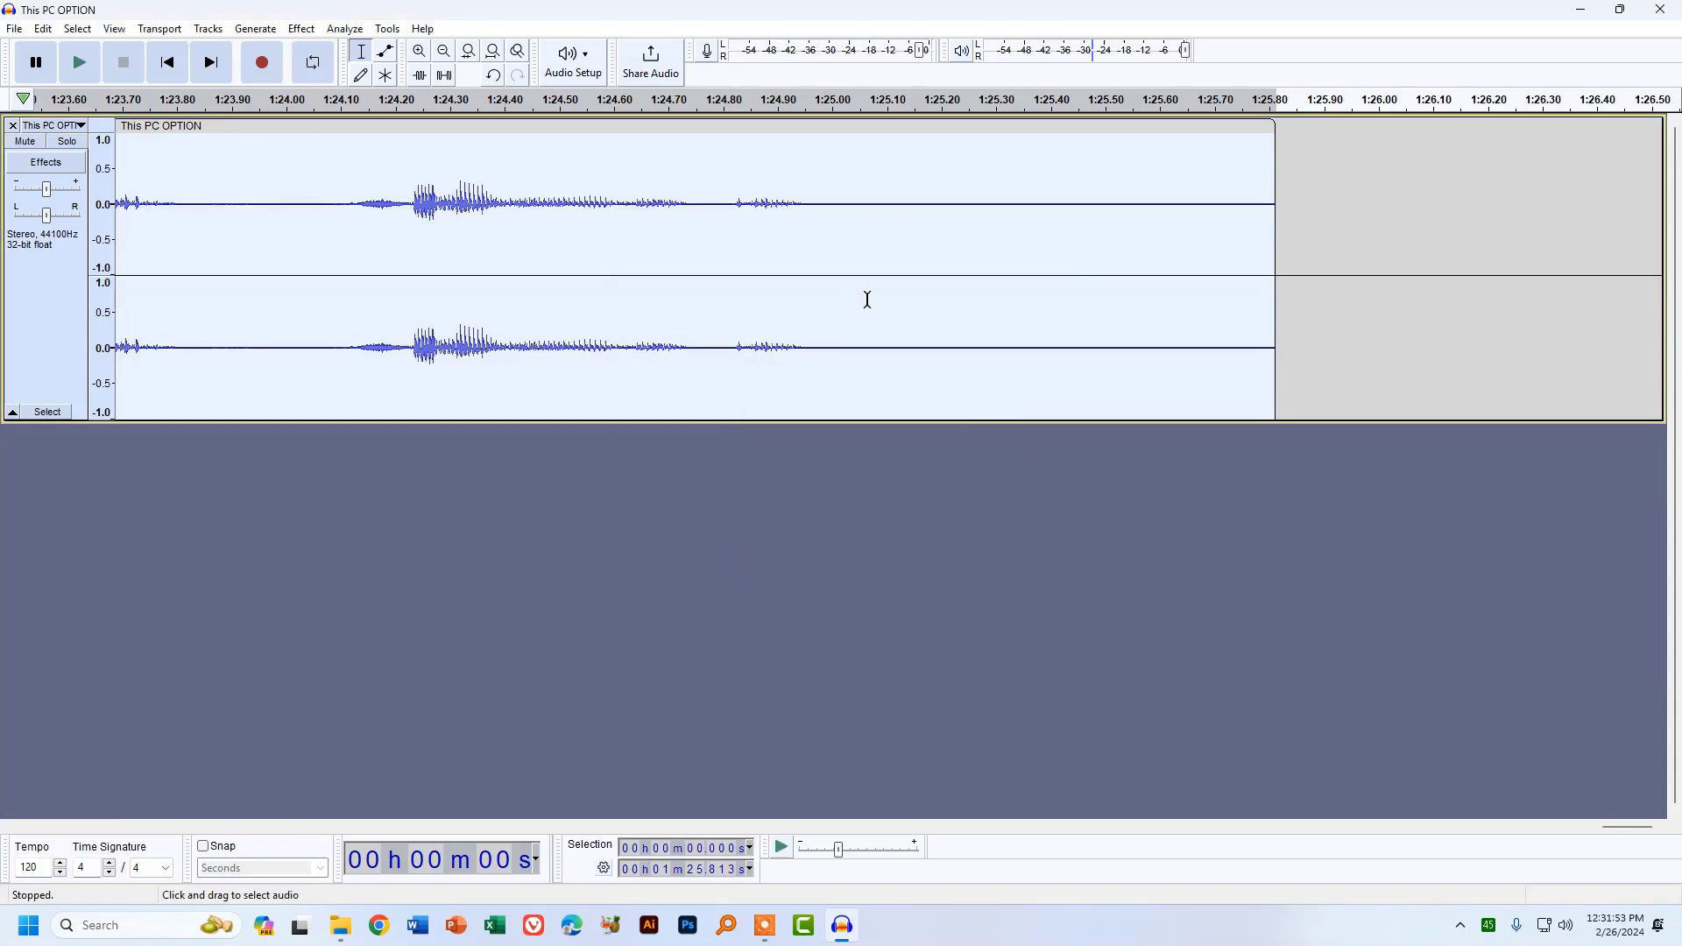
# Step: Undo and redo the noise reduction to compare the waveform of the quiet tail with and without it
pyautogui.click(894, 210)
pyautogui.moveTo(900, 214); pyautogui.dragTo(1284, 206)
pyautogui.click(1072, 242)
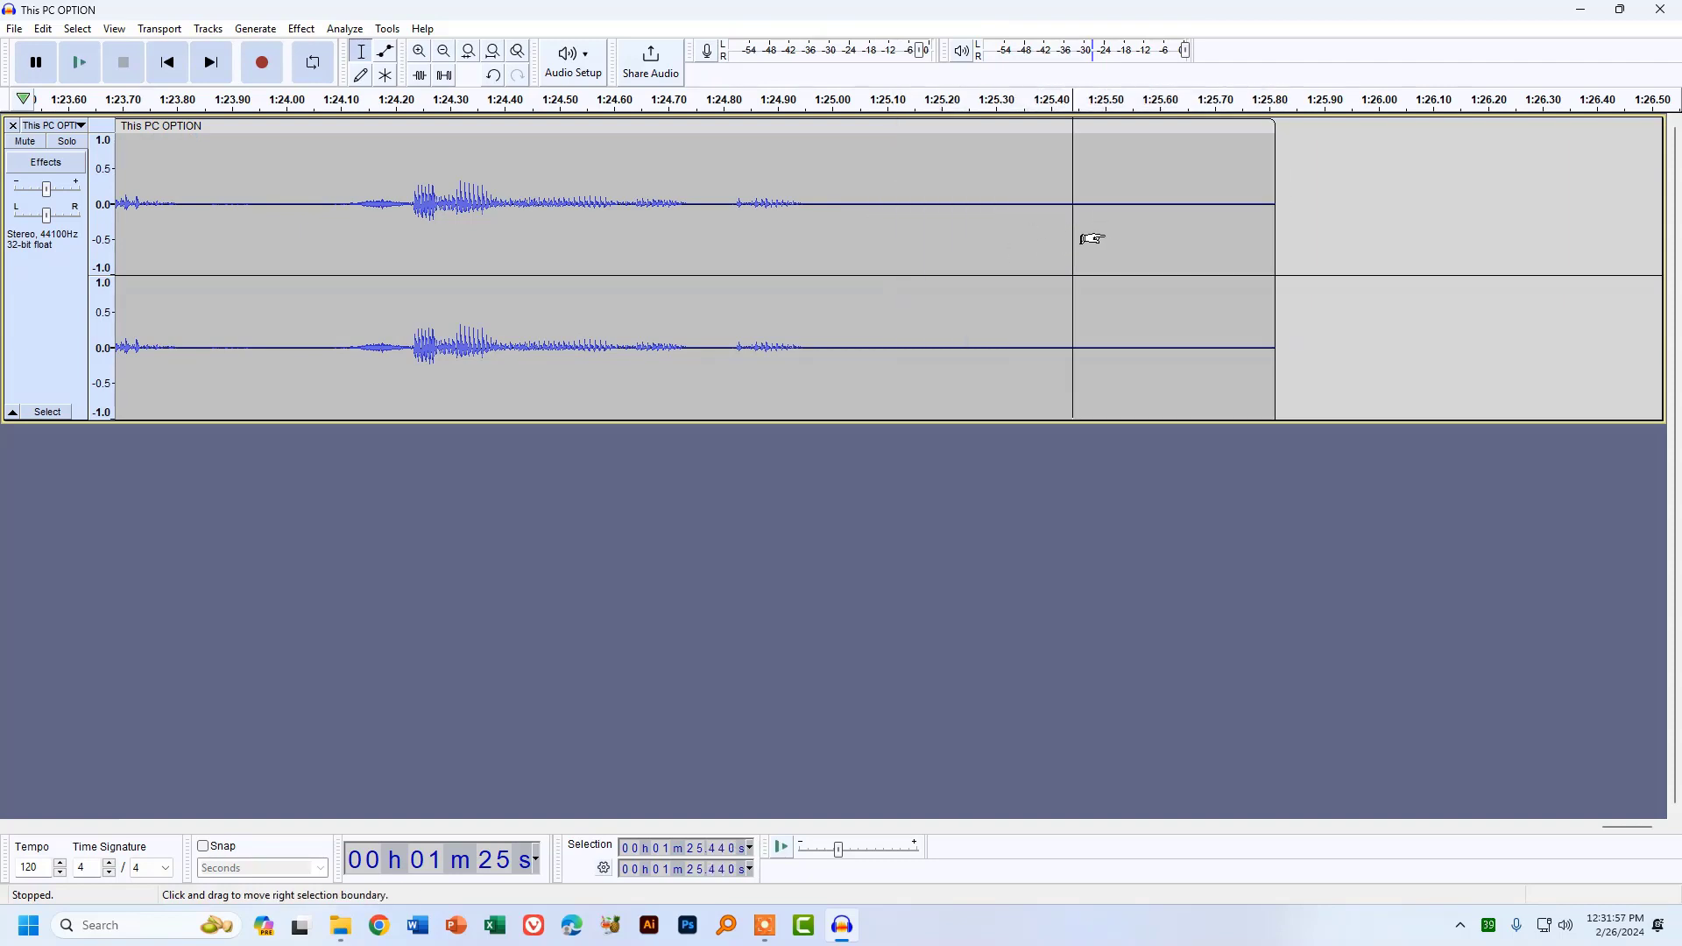
pyautogui.hotkey('ctrl', 'a')
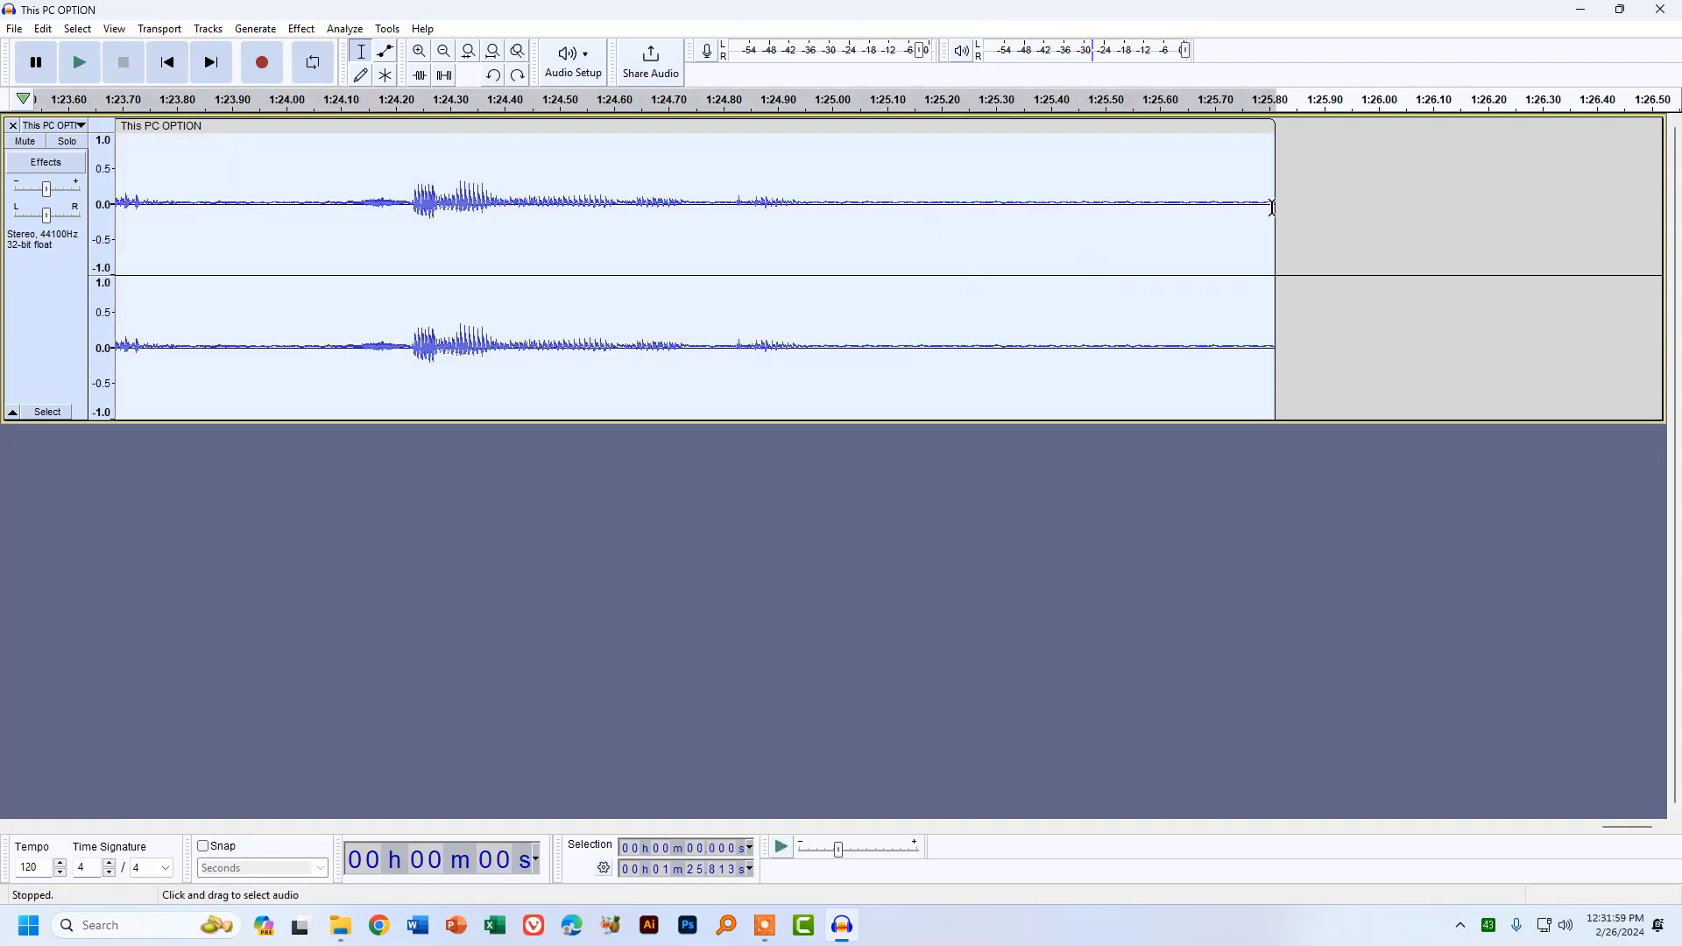
pyautogui.hotkey('ctrl', 'y')
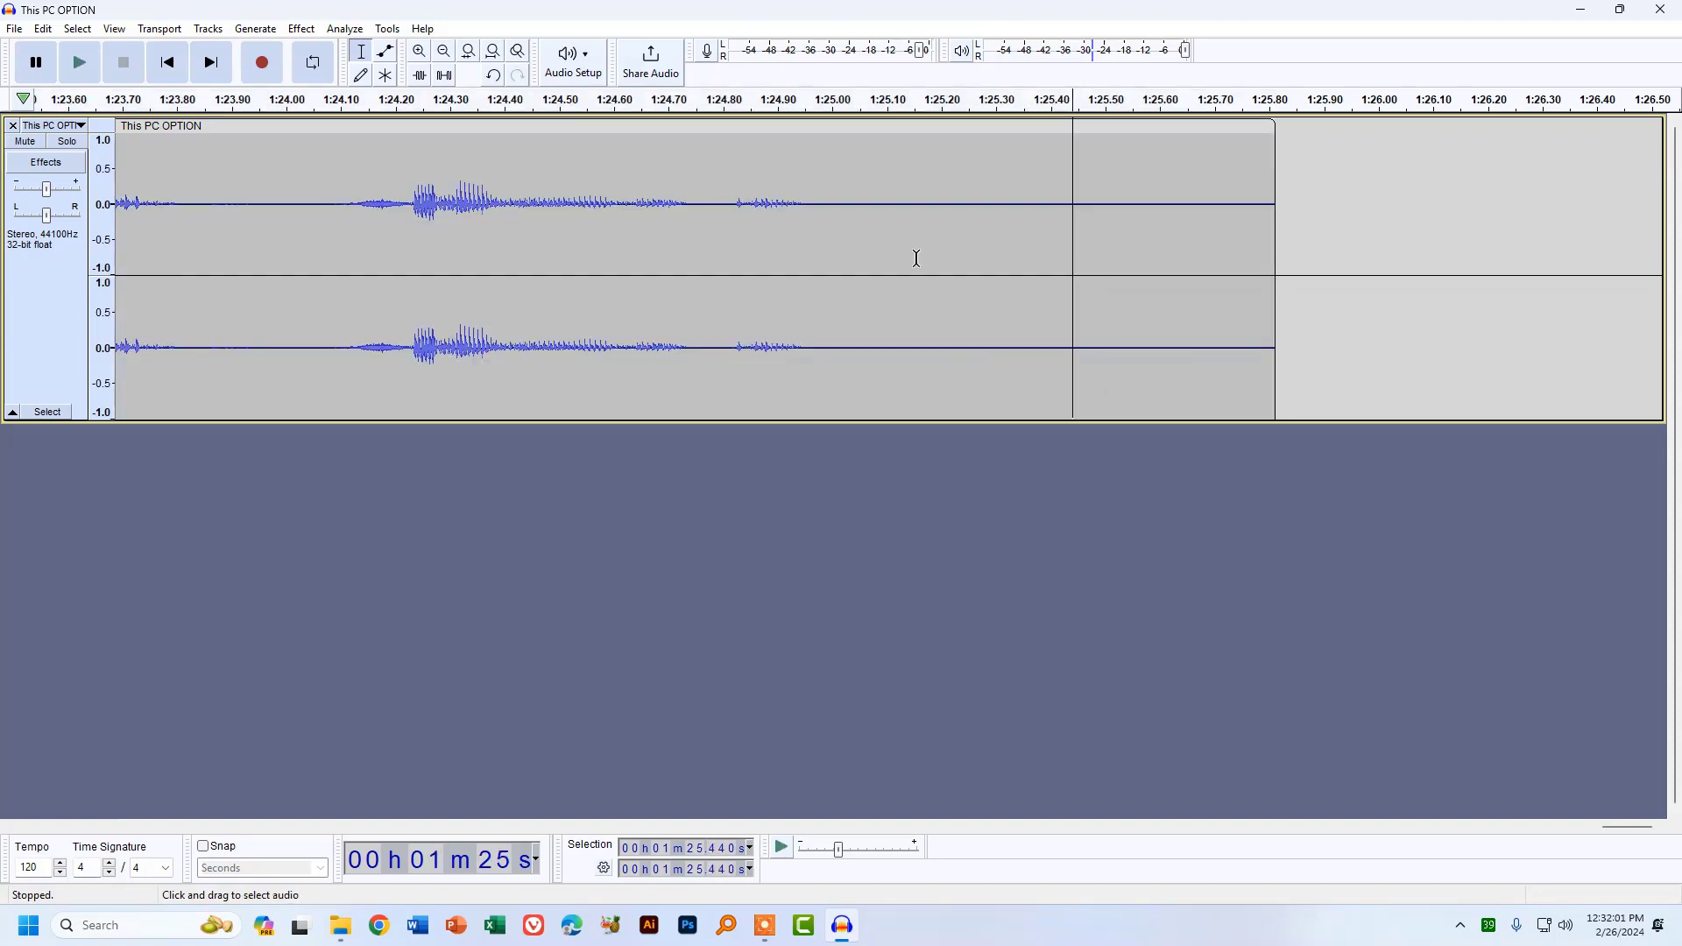
# Step: Select the tail of the clip from about 1:25.10 to 1:25.80 and play it
pyautogui.click(1339, 263)
pyautogui.moveTo(888, 211); pyautogui.dragTo(1274, 217)
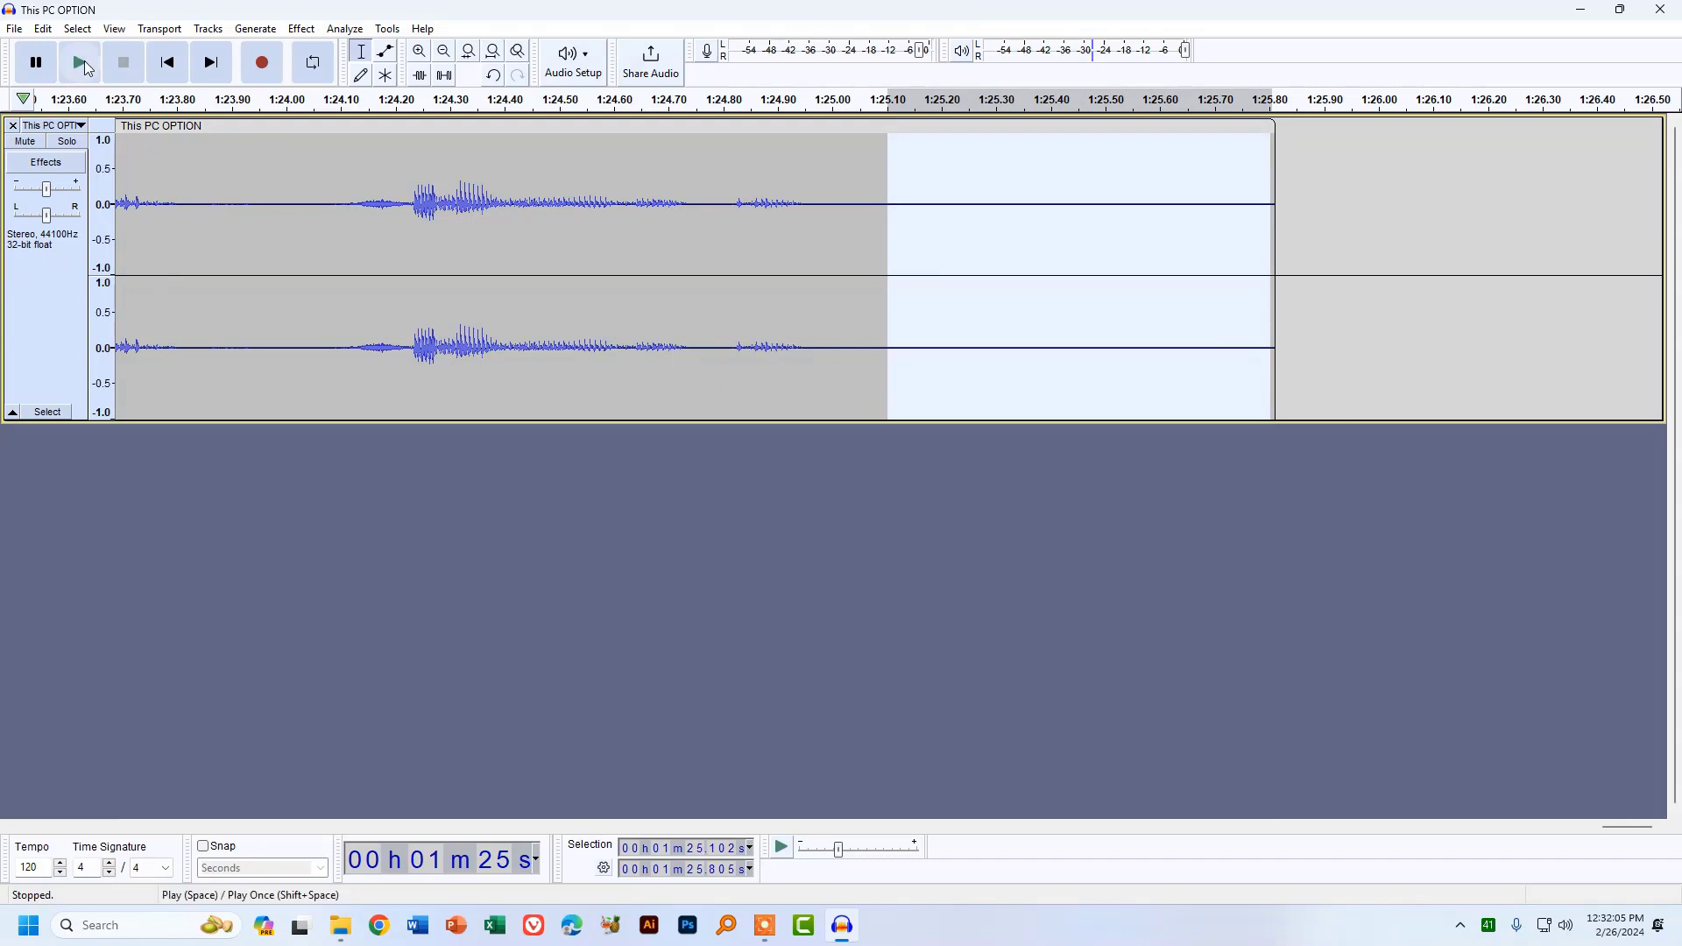
pyautogui.click(81, 63)
pyautogui.click(302, 29)
pyautogui.moveTo(342, 210)
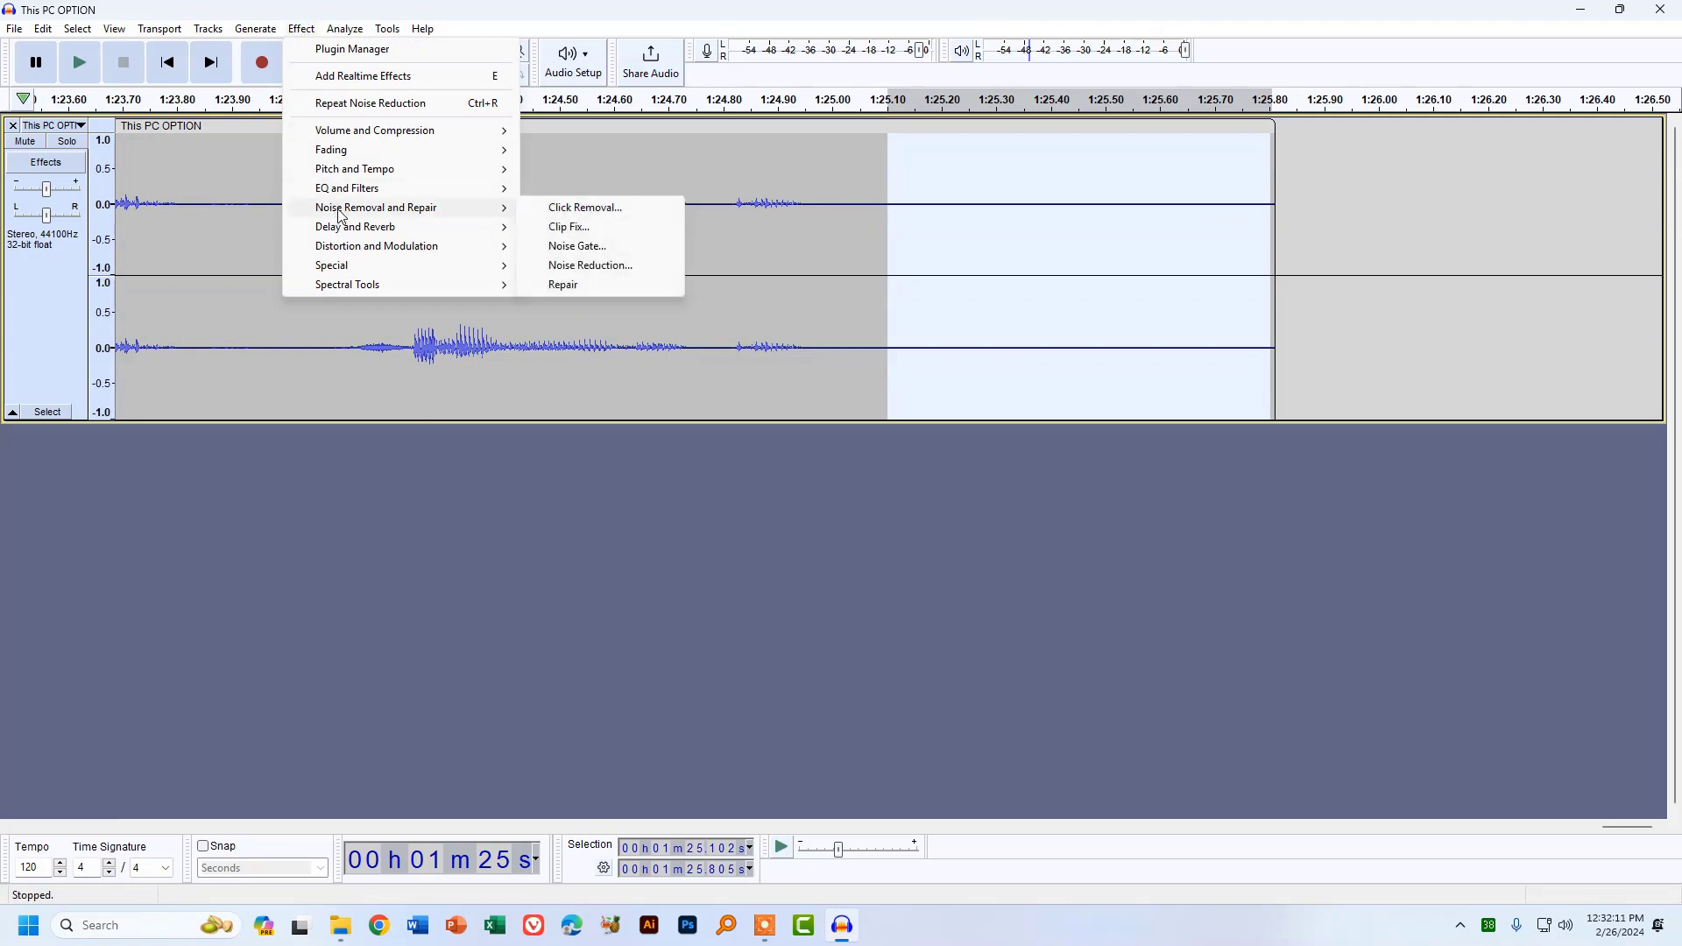
pyautogui.click(599, 247)
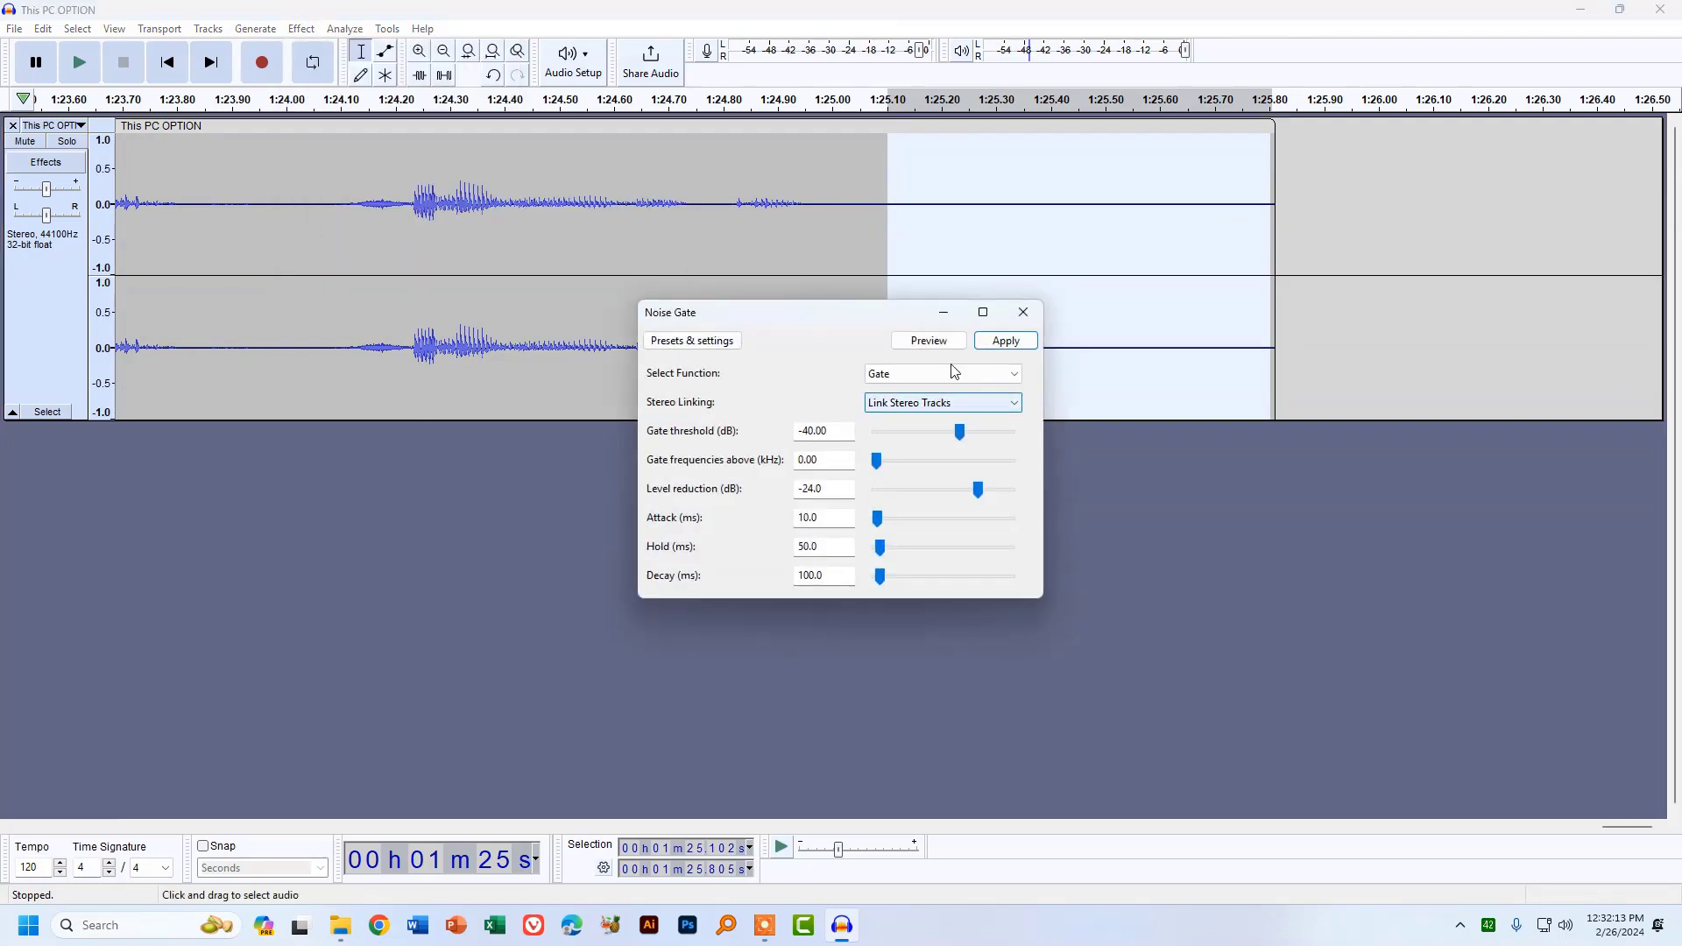
pyautogui.click(994, 342)
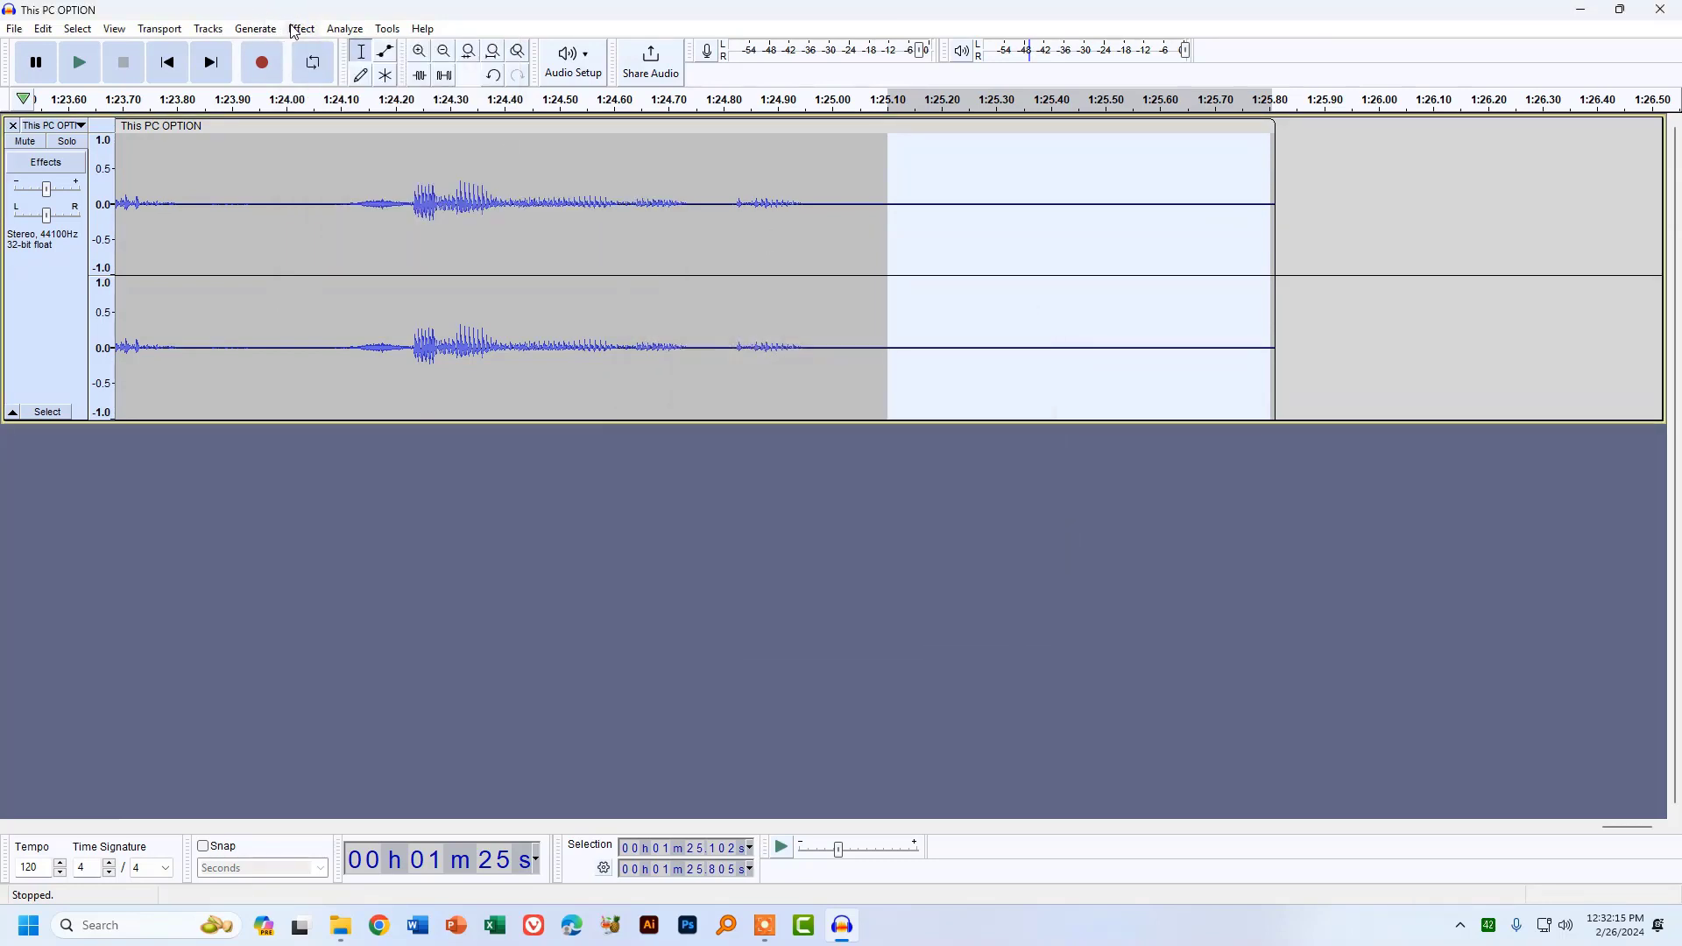
# Step: Capture a new noise profile from the selected tail between about 1:25.10 and 1:25.80
pyautogui.click(301, 28)
pyautogui.moveTo(327, 216)
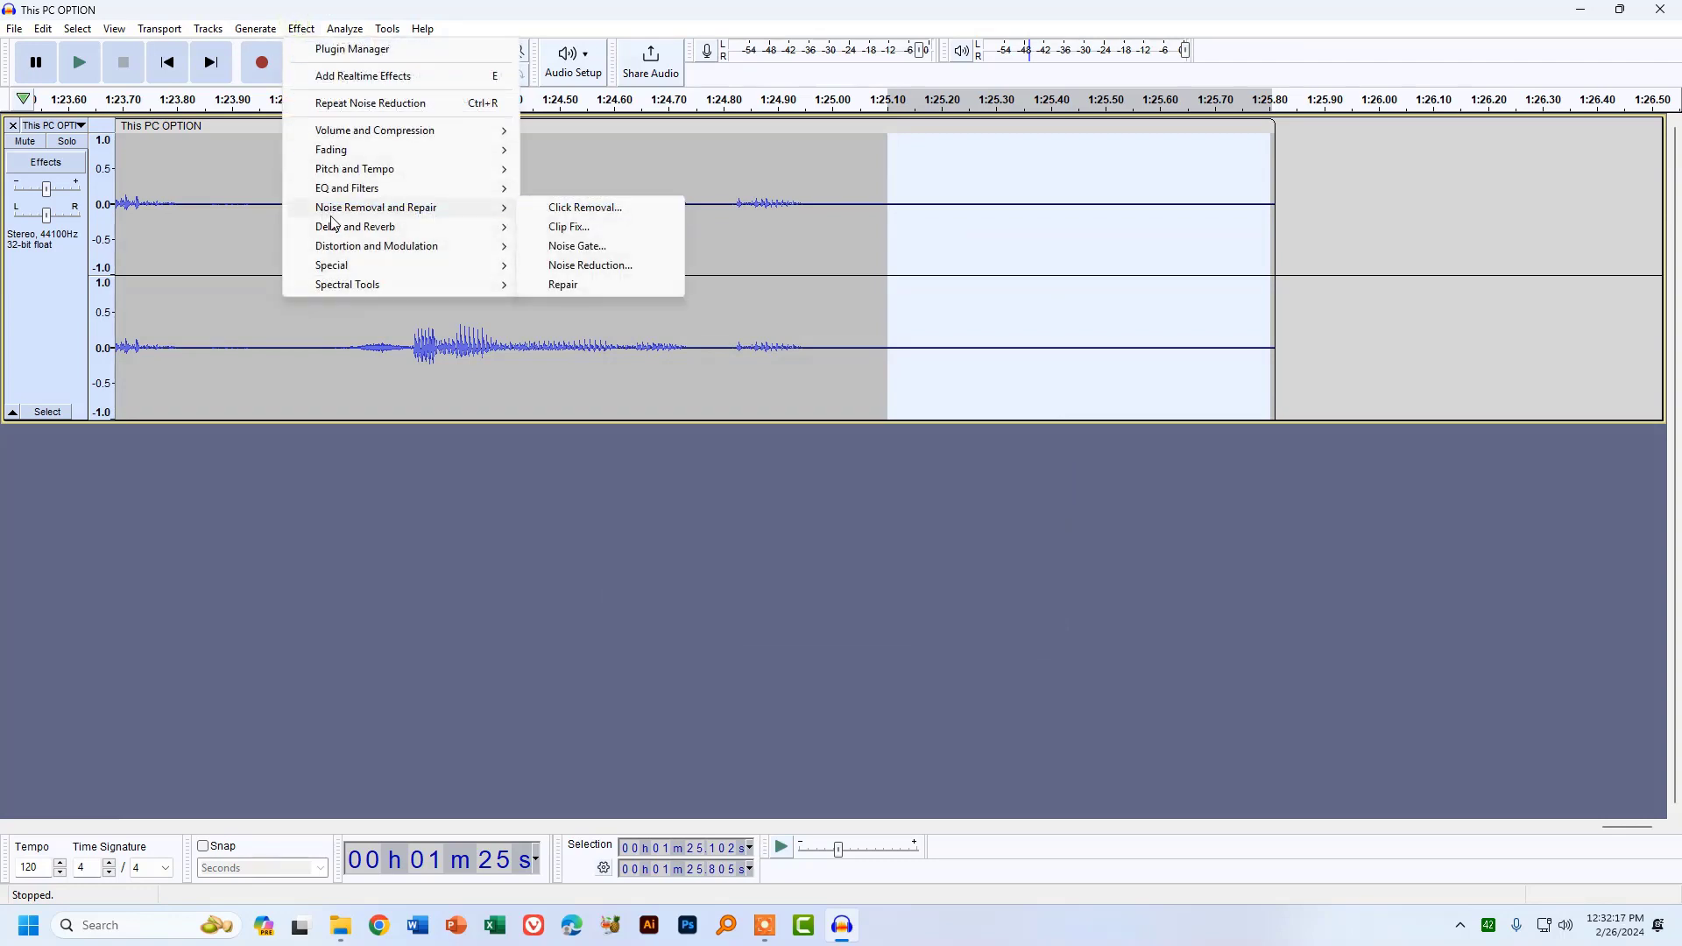
pyautogui.click(603, 266)
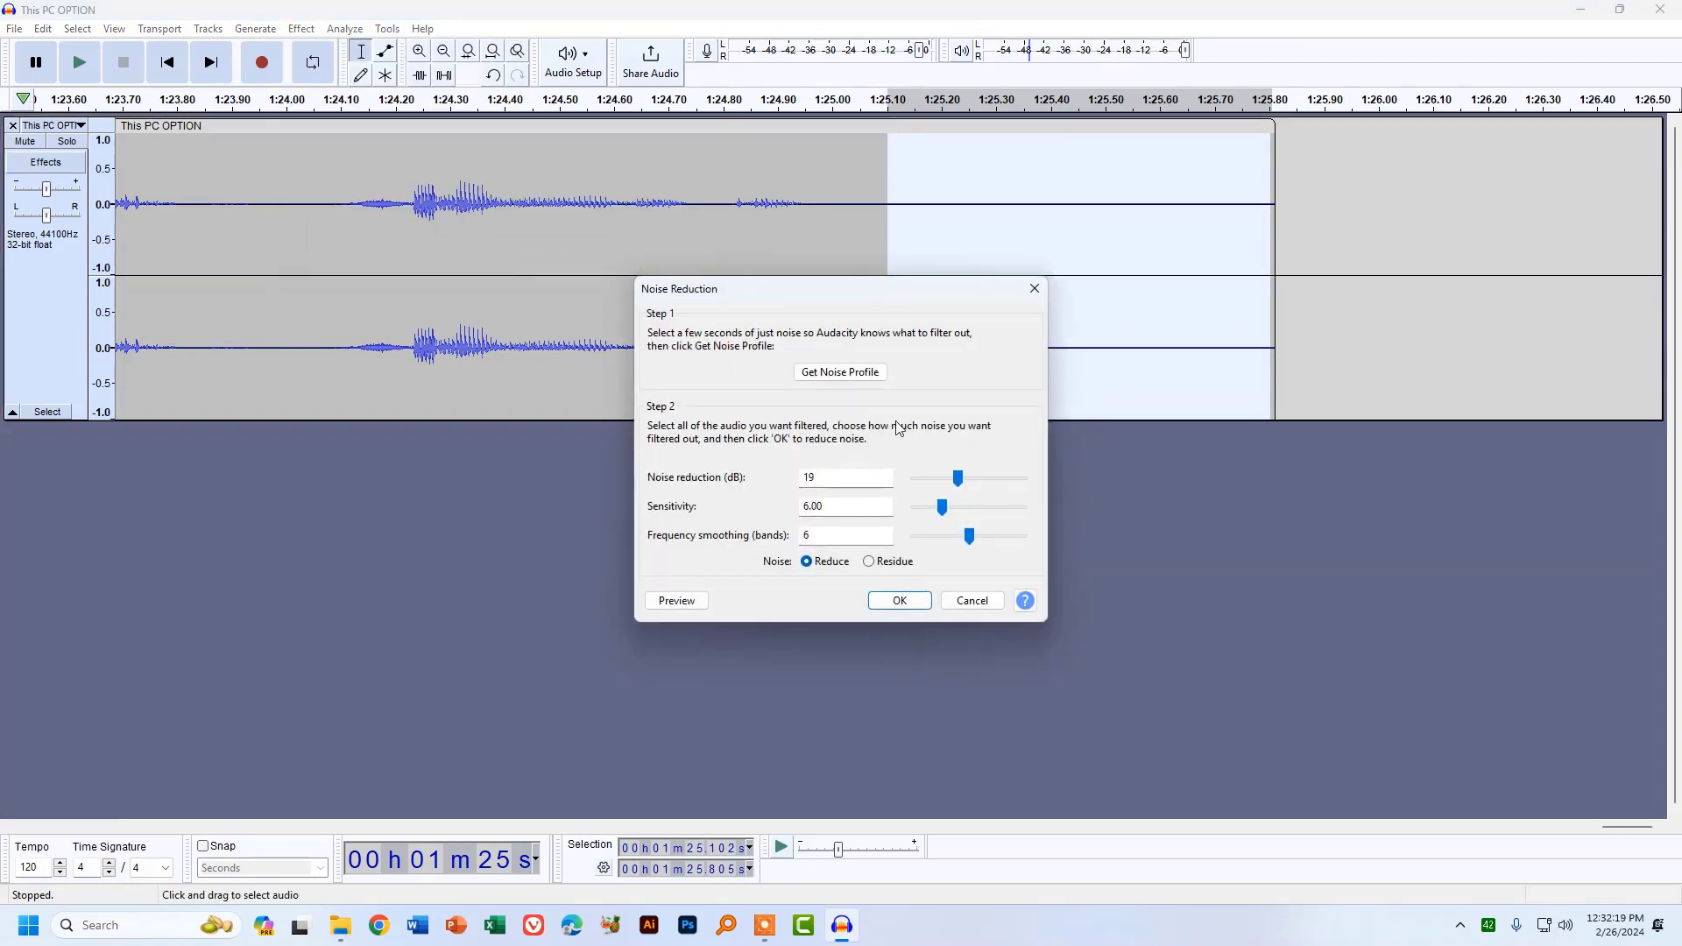
pyautogui.click(840, 371)
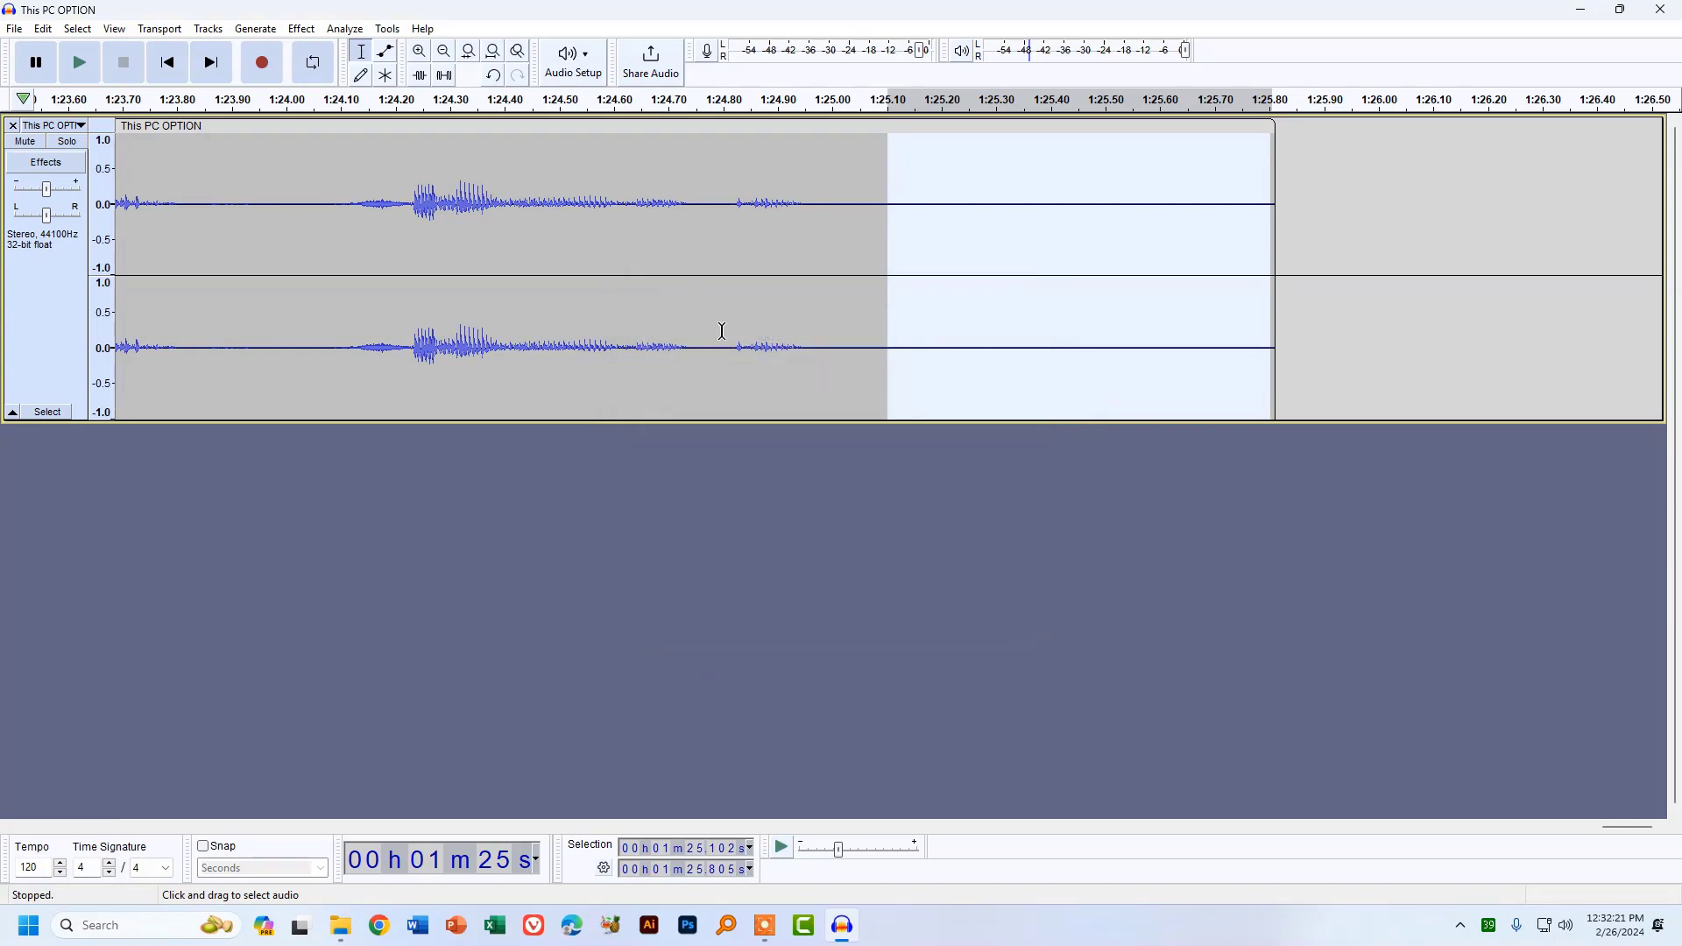
# Step: Select the entire clip and apply a second pass of Noise Reduction with the same 19 dB settings
pyautogui.click(715, 331)
pyautogui.hotkey('ctrl', 'a')
pyautogui.click(301, 28)
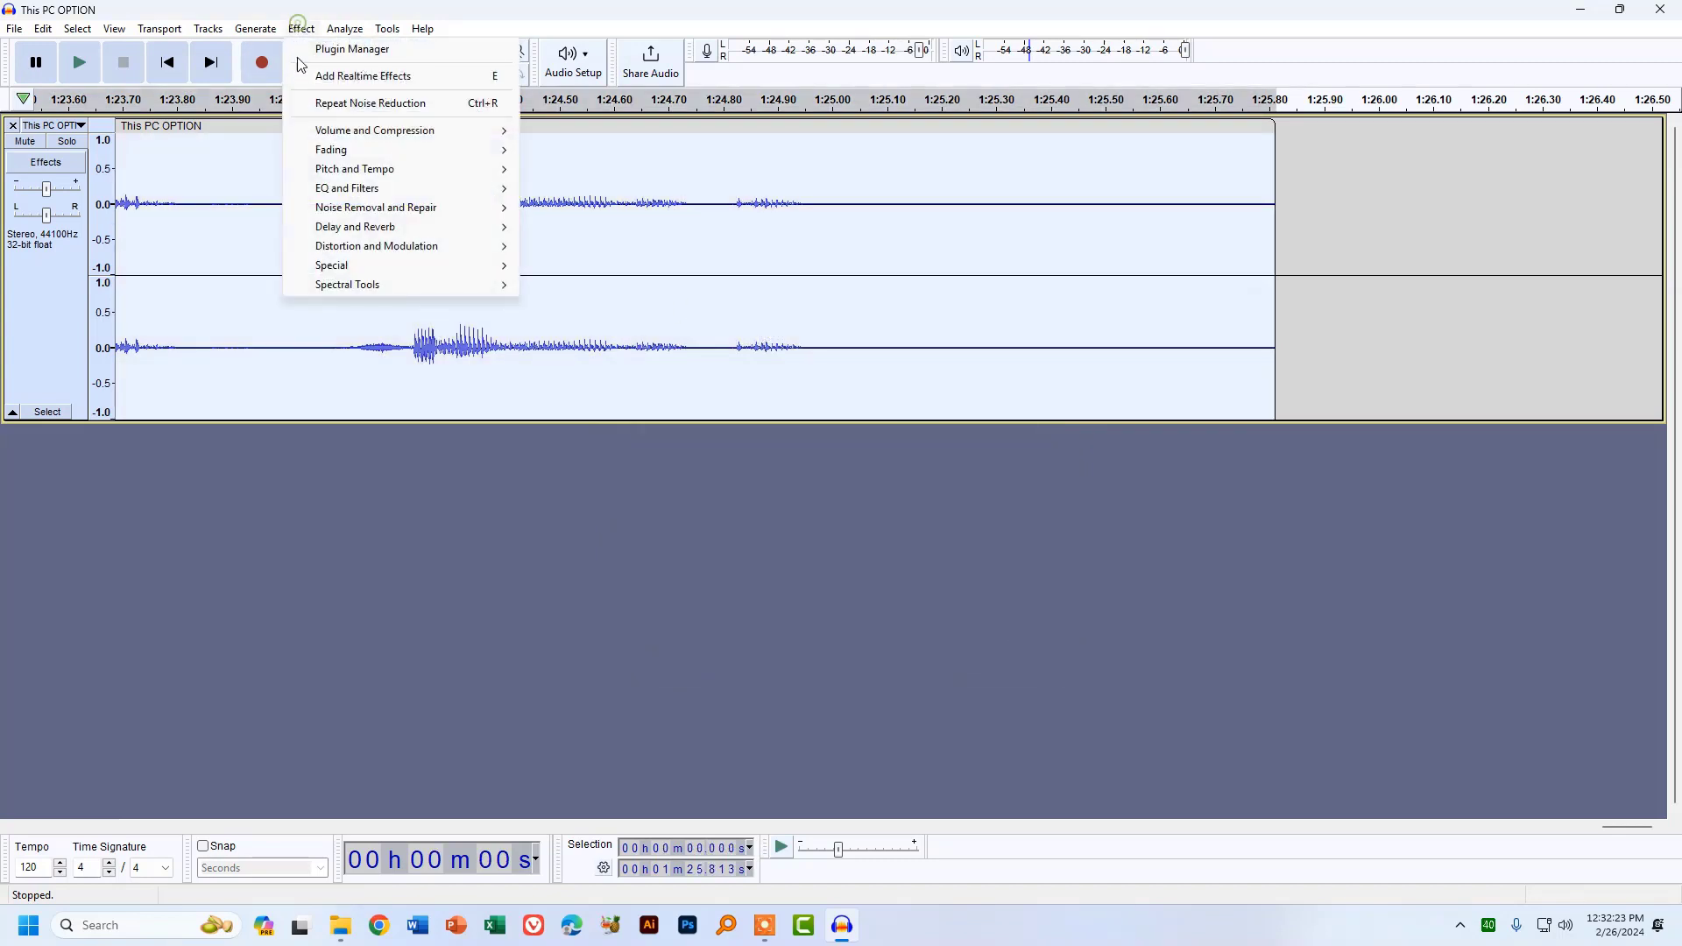
pyautogui.moveTo(394, 208)
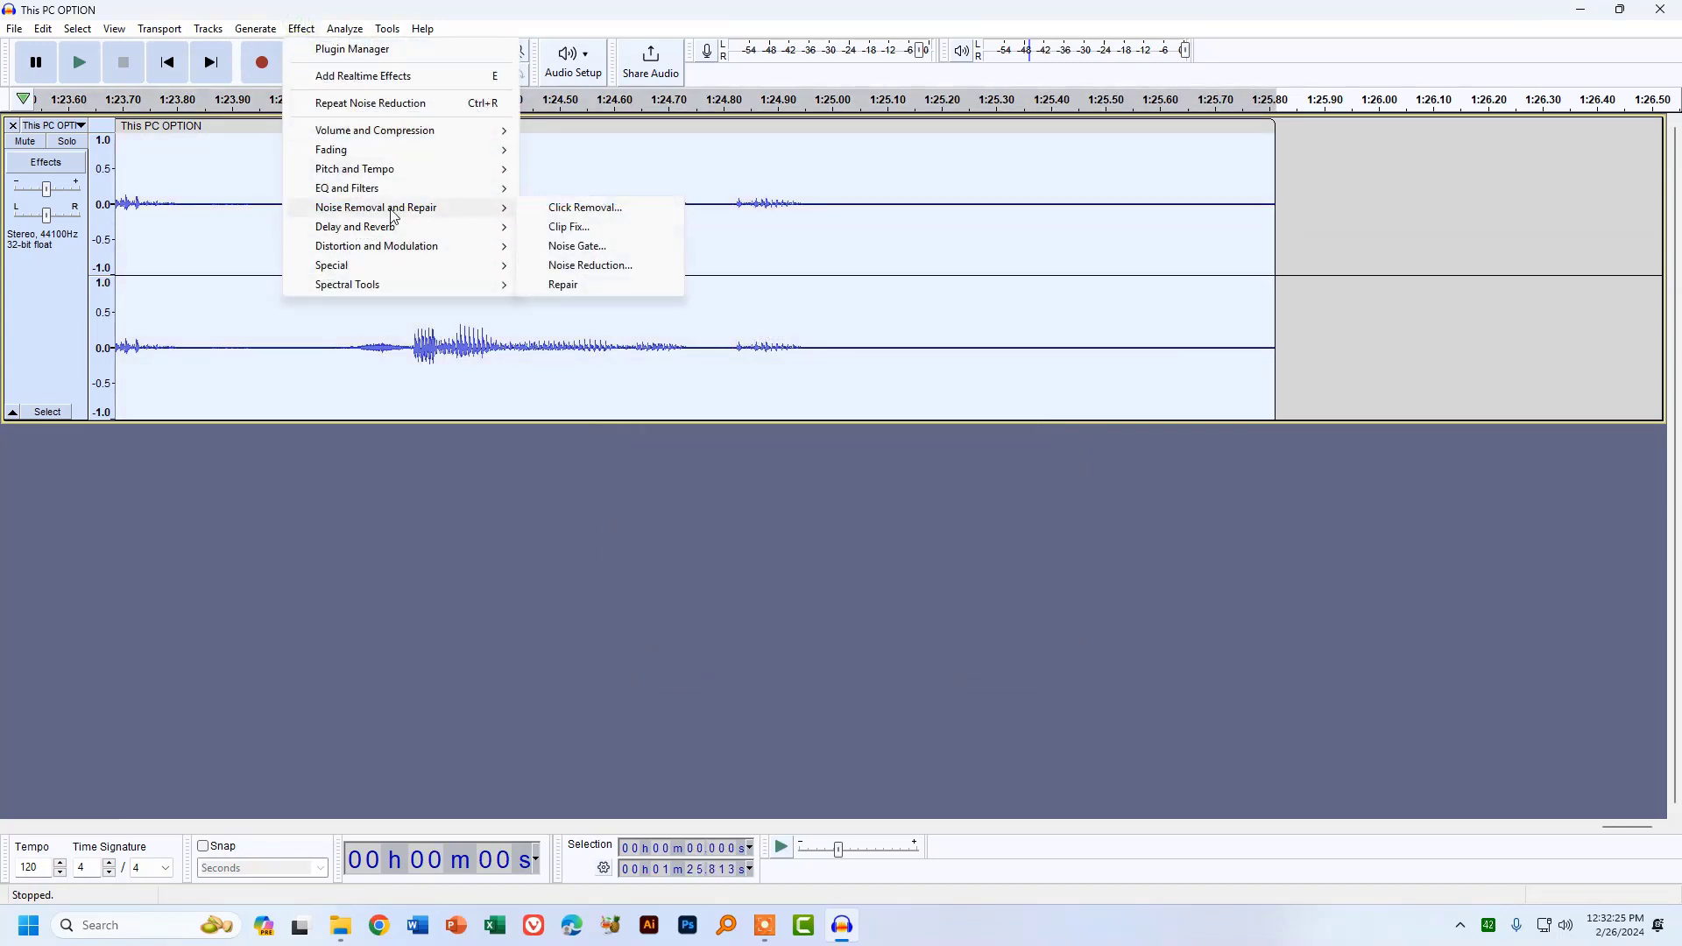
pyautogui.click(591, 264)
pyautogui.click(899, 594)
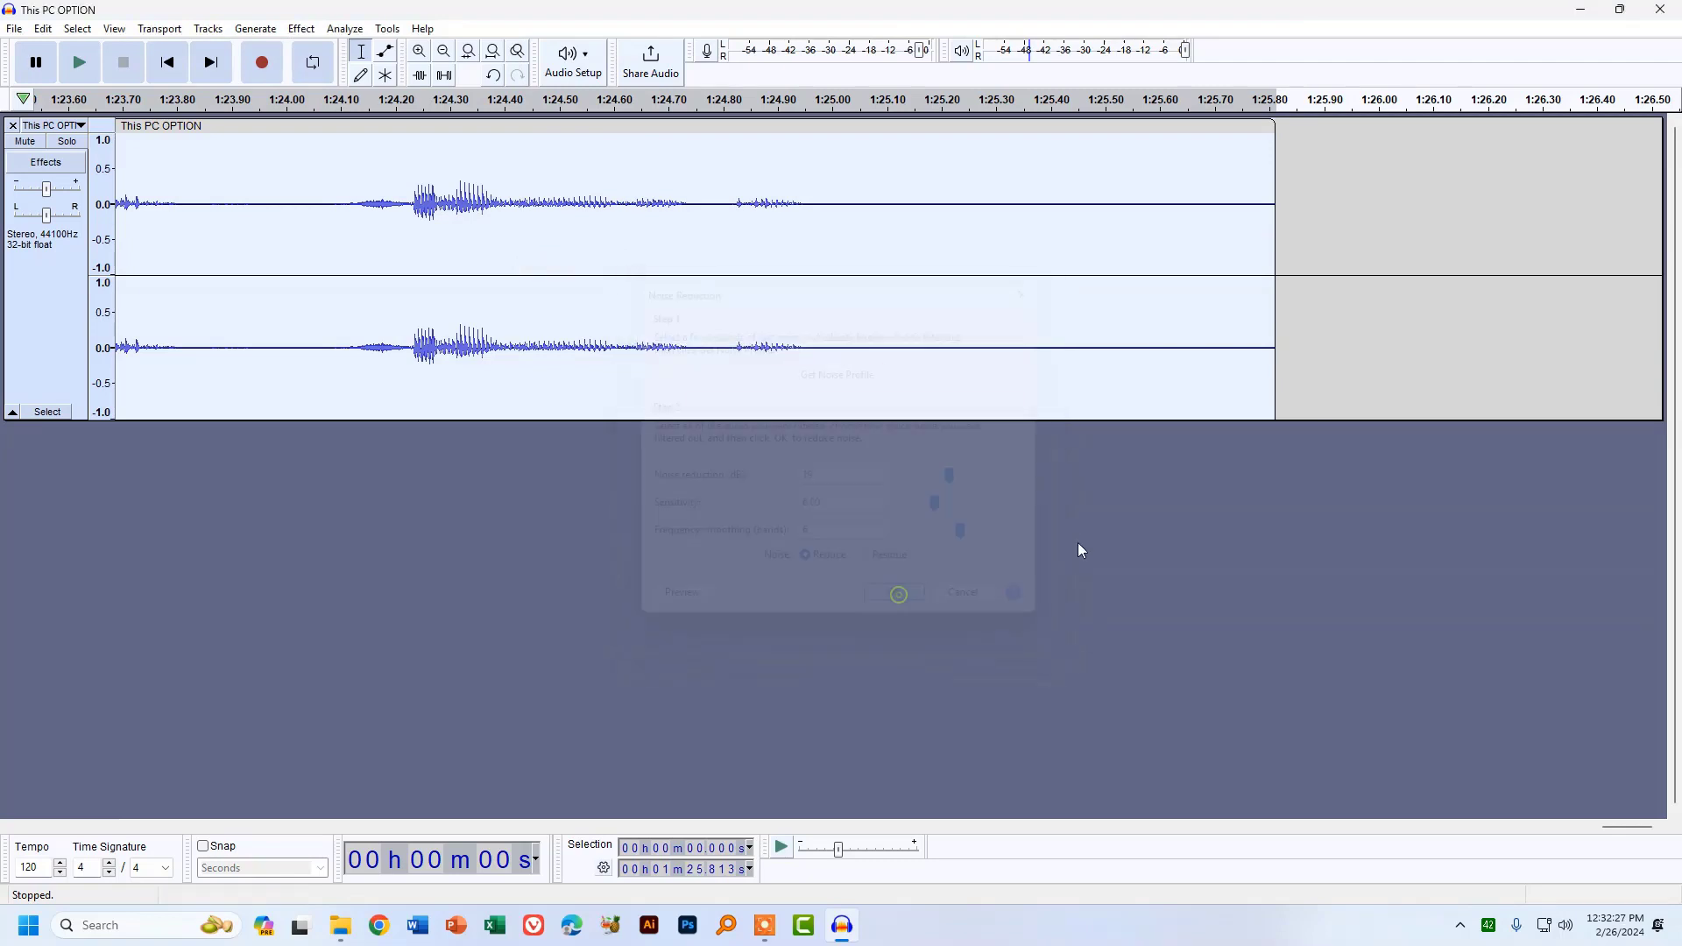
# Step: Check the cleaned tail, select the whole clip and play it from the start, pausing at about 2.7 and 6.9 seconds
pyautogui.click(938, 223)
pyautogui.moveTo(895, 223); pyautogui.dragTo(1036, 224)
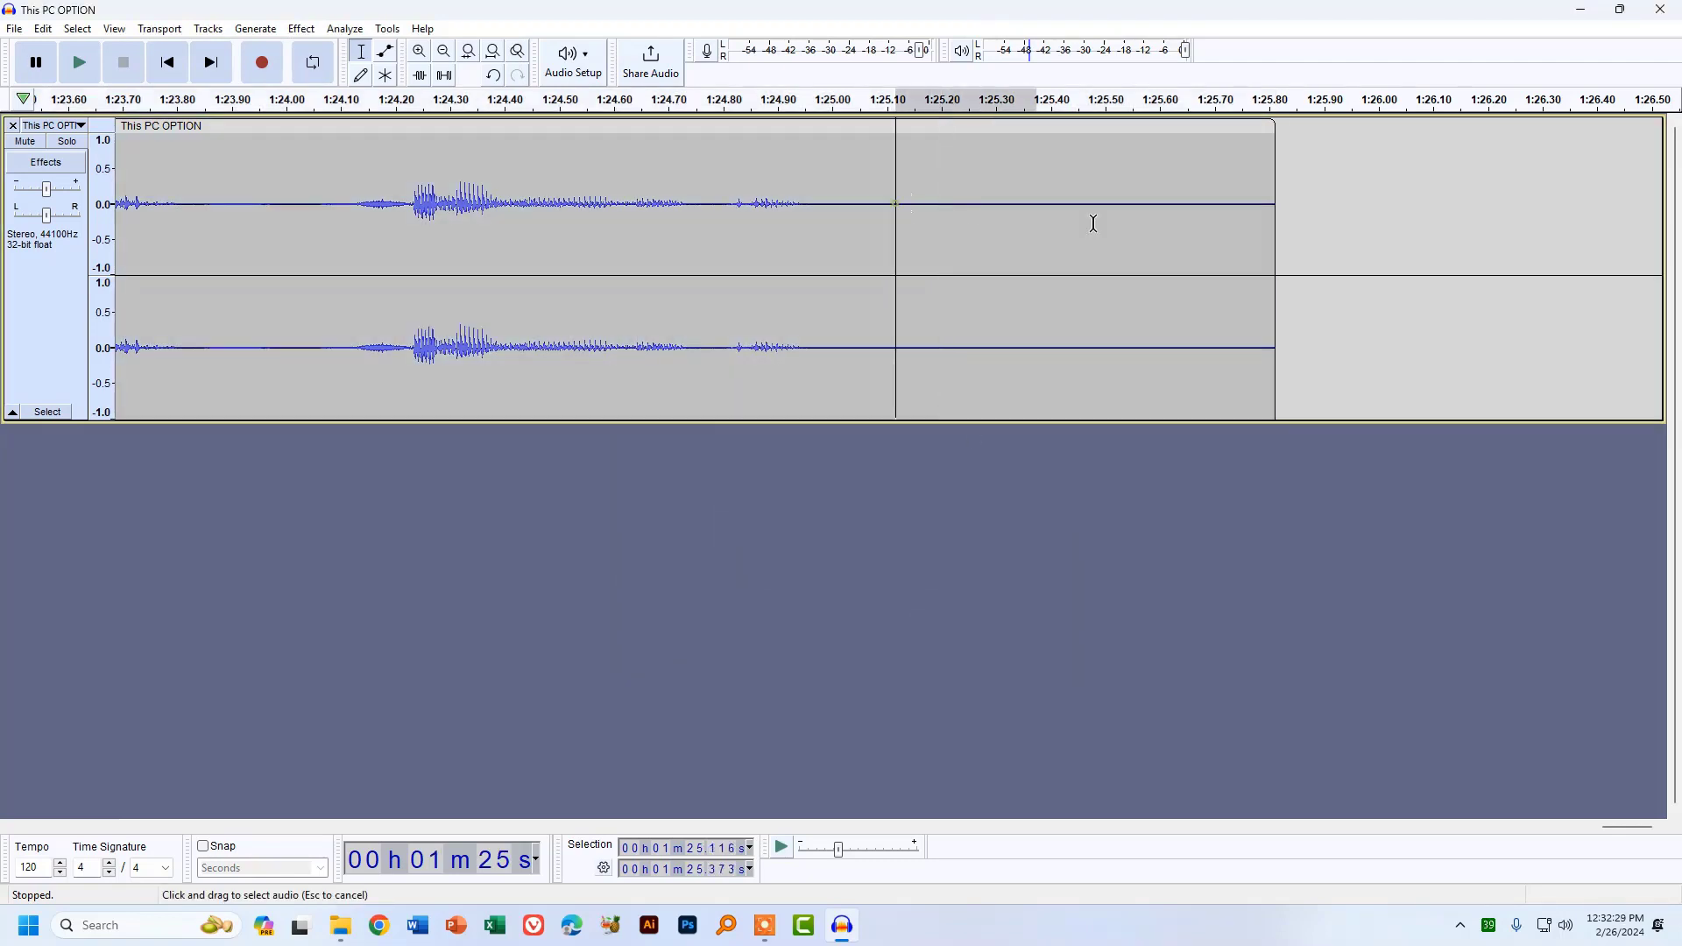
pyautogui.hotkey('shift', 'End')
pyautogui.hotkey('shift', 'Home')
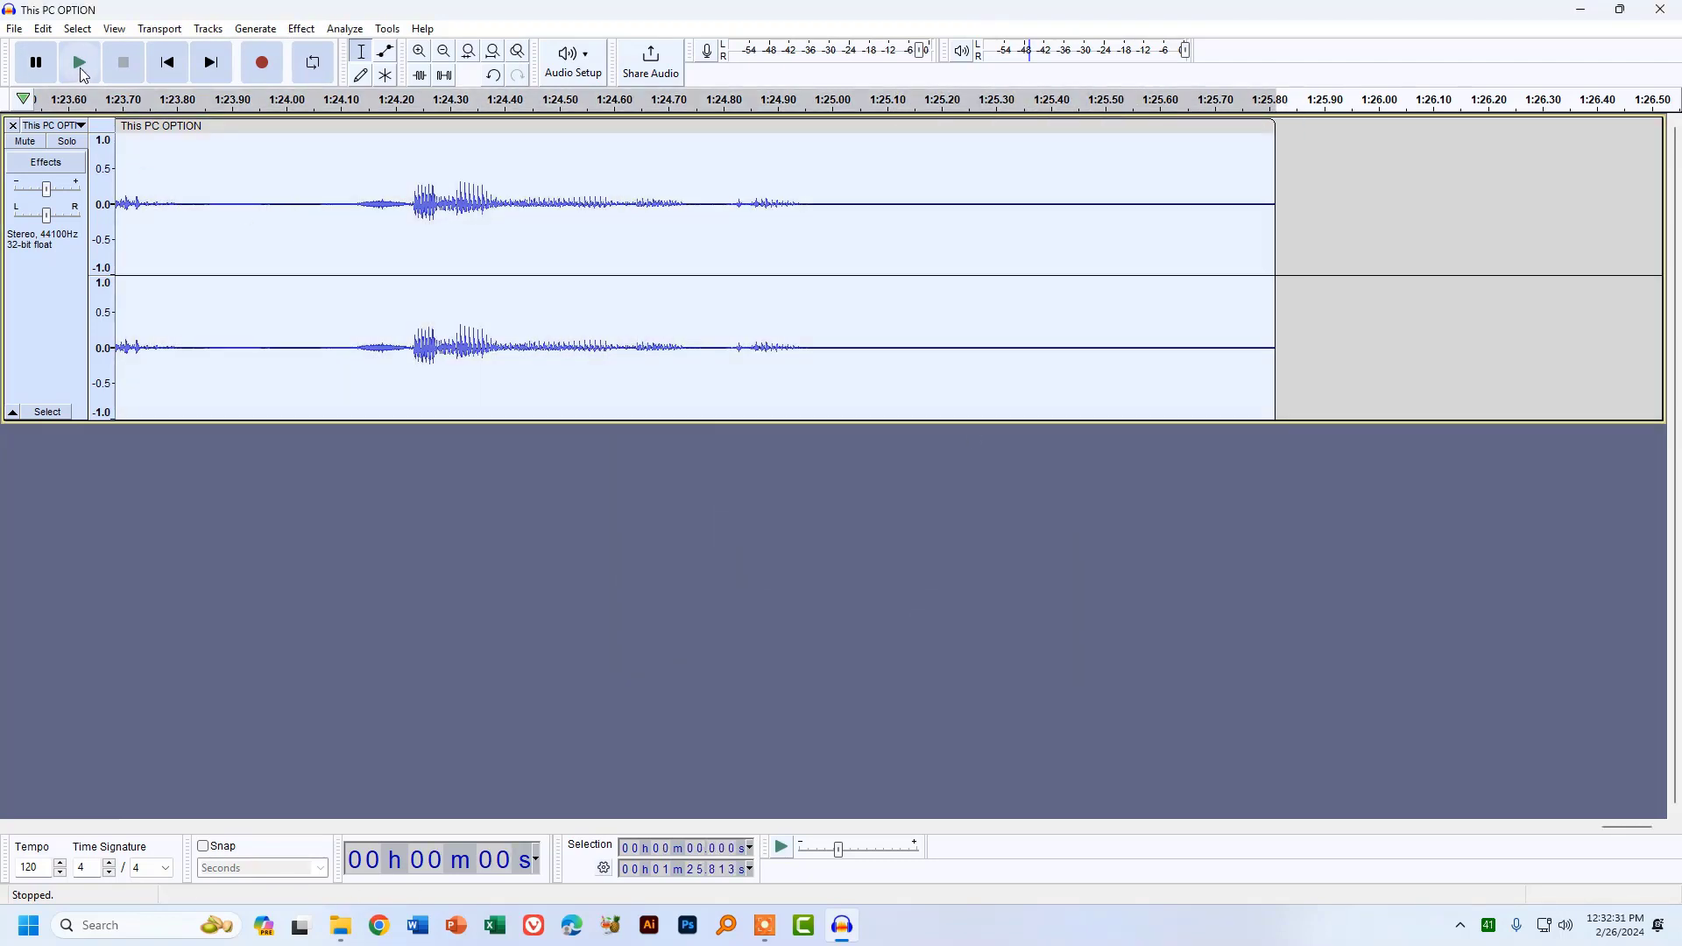
pyautogui.click(79, 63)
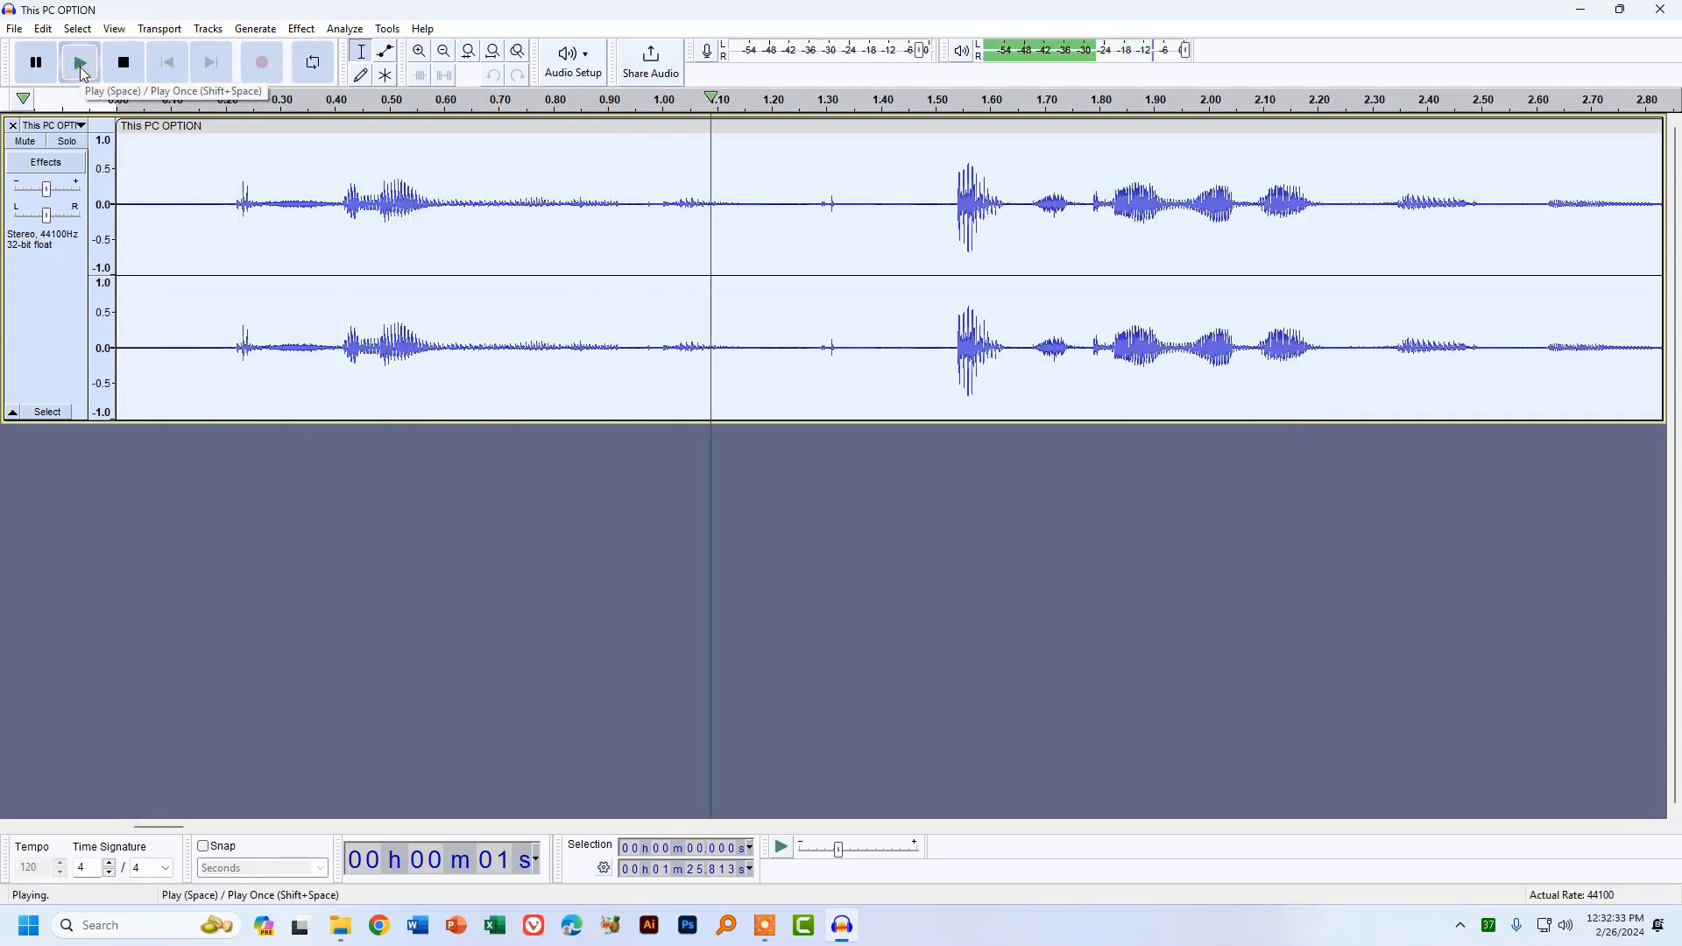
pyautogui.press('p')
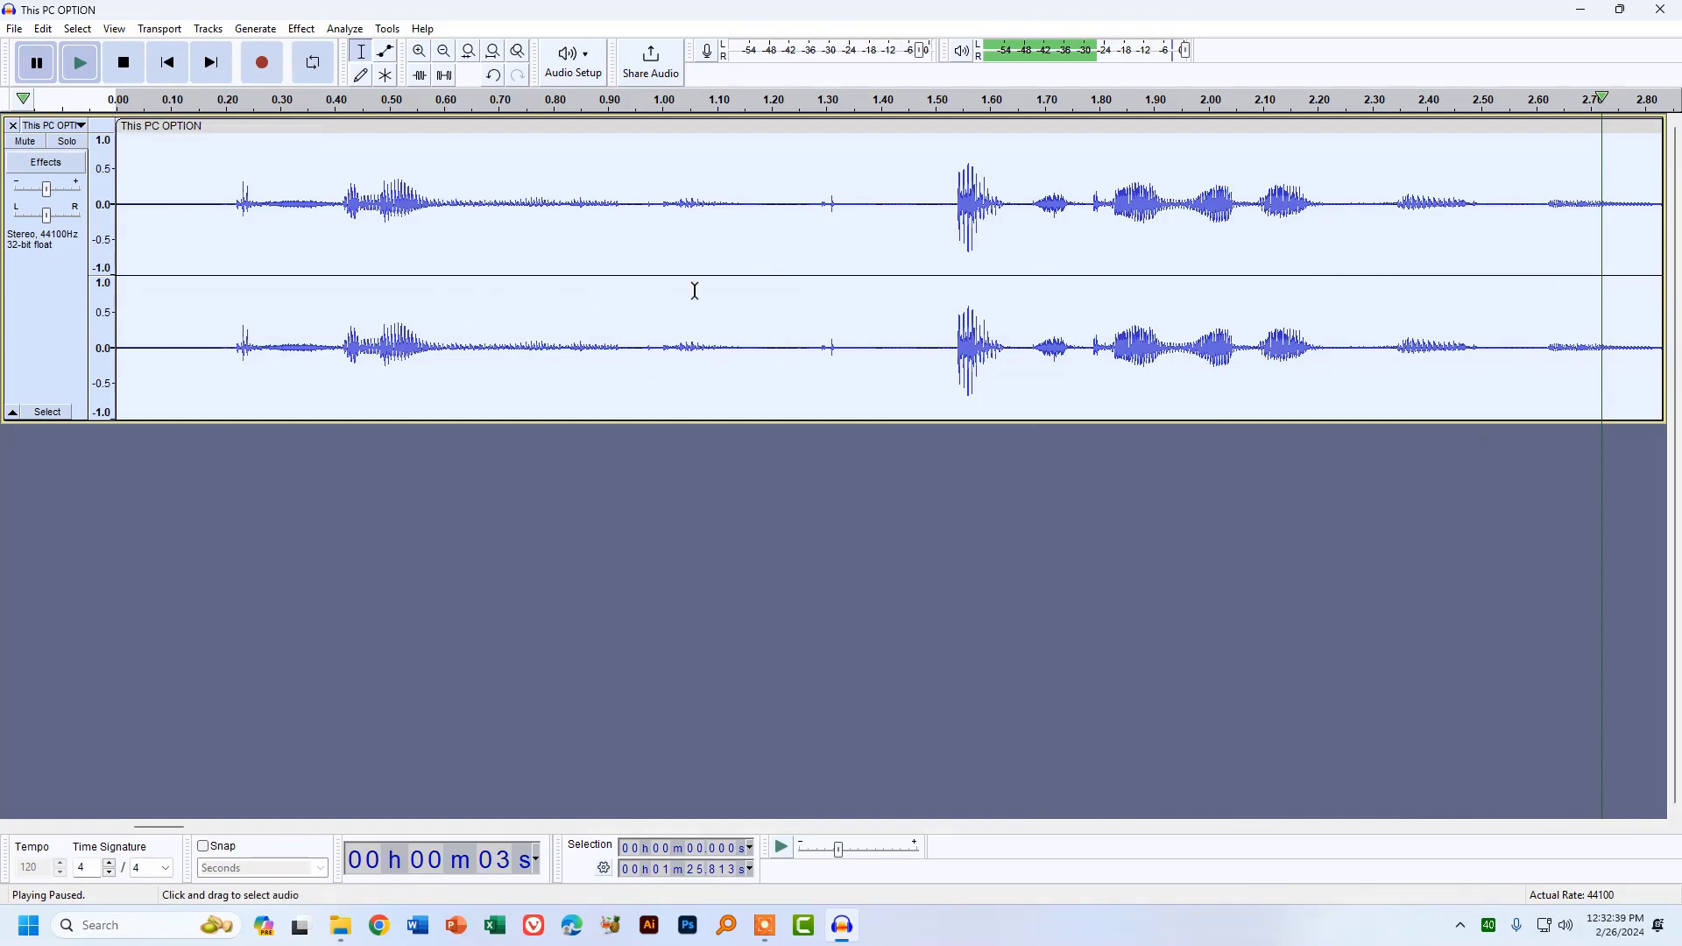
pyautogui.click(68, 72)
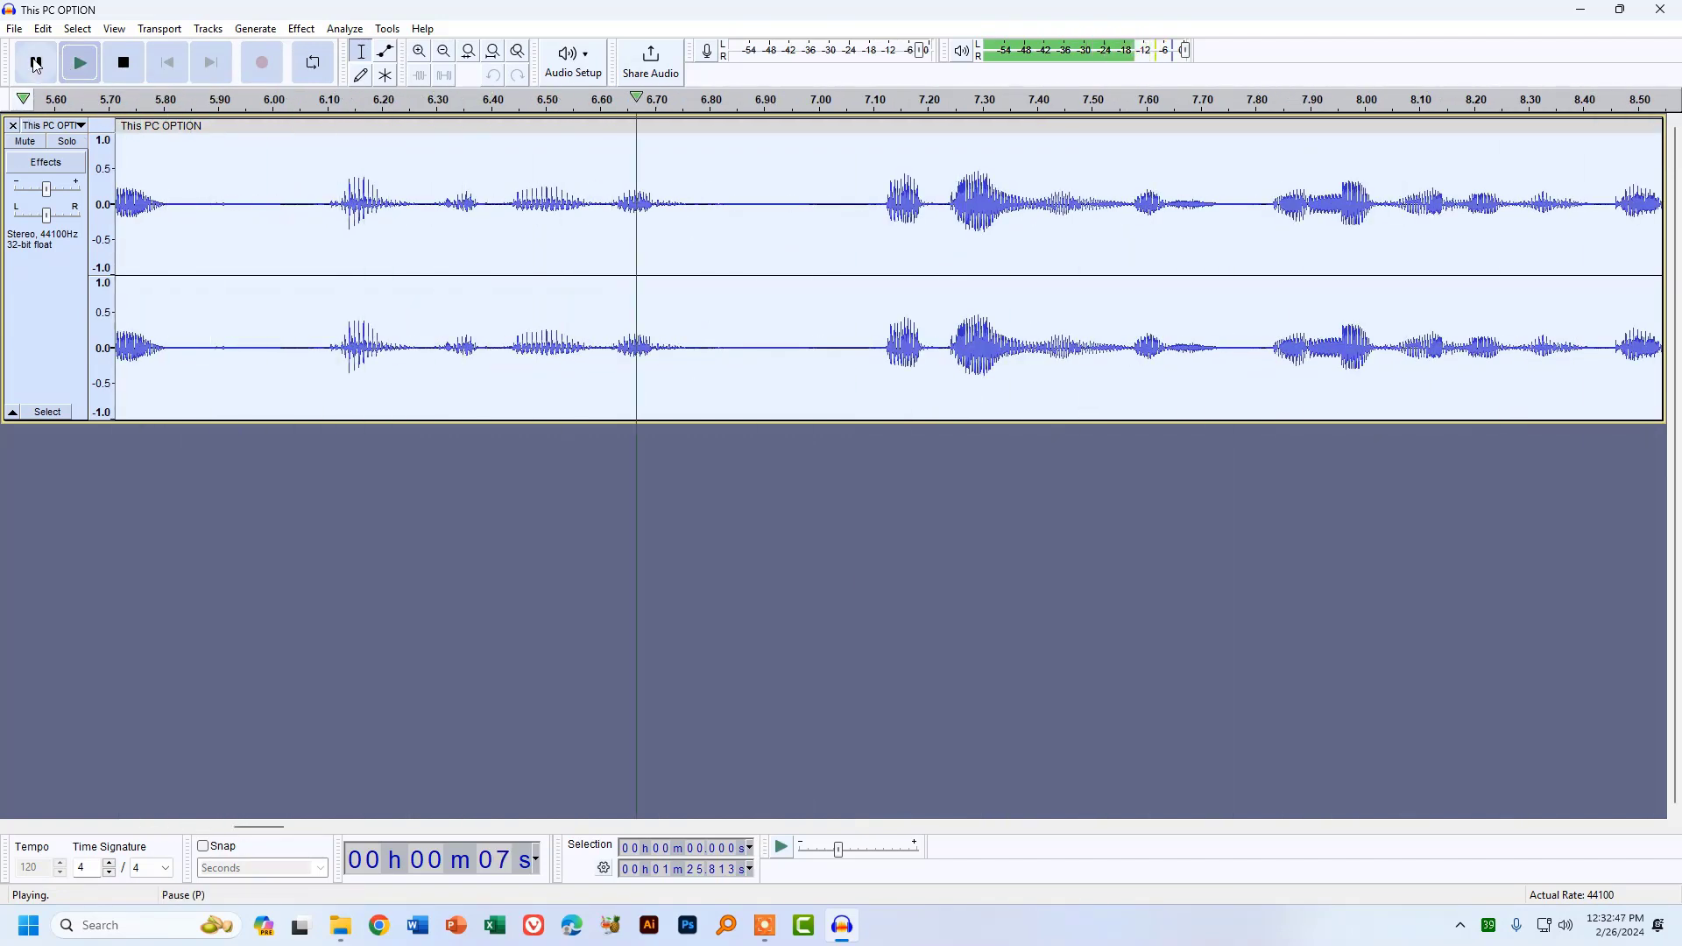
pyautogui.press('p')
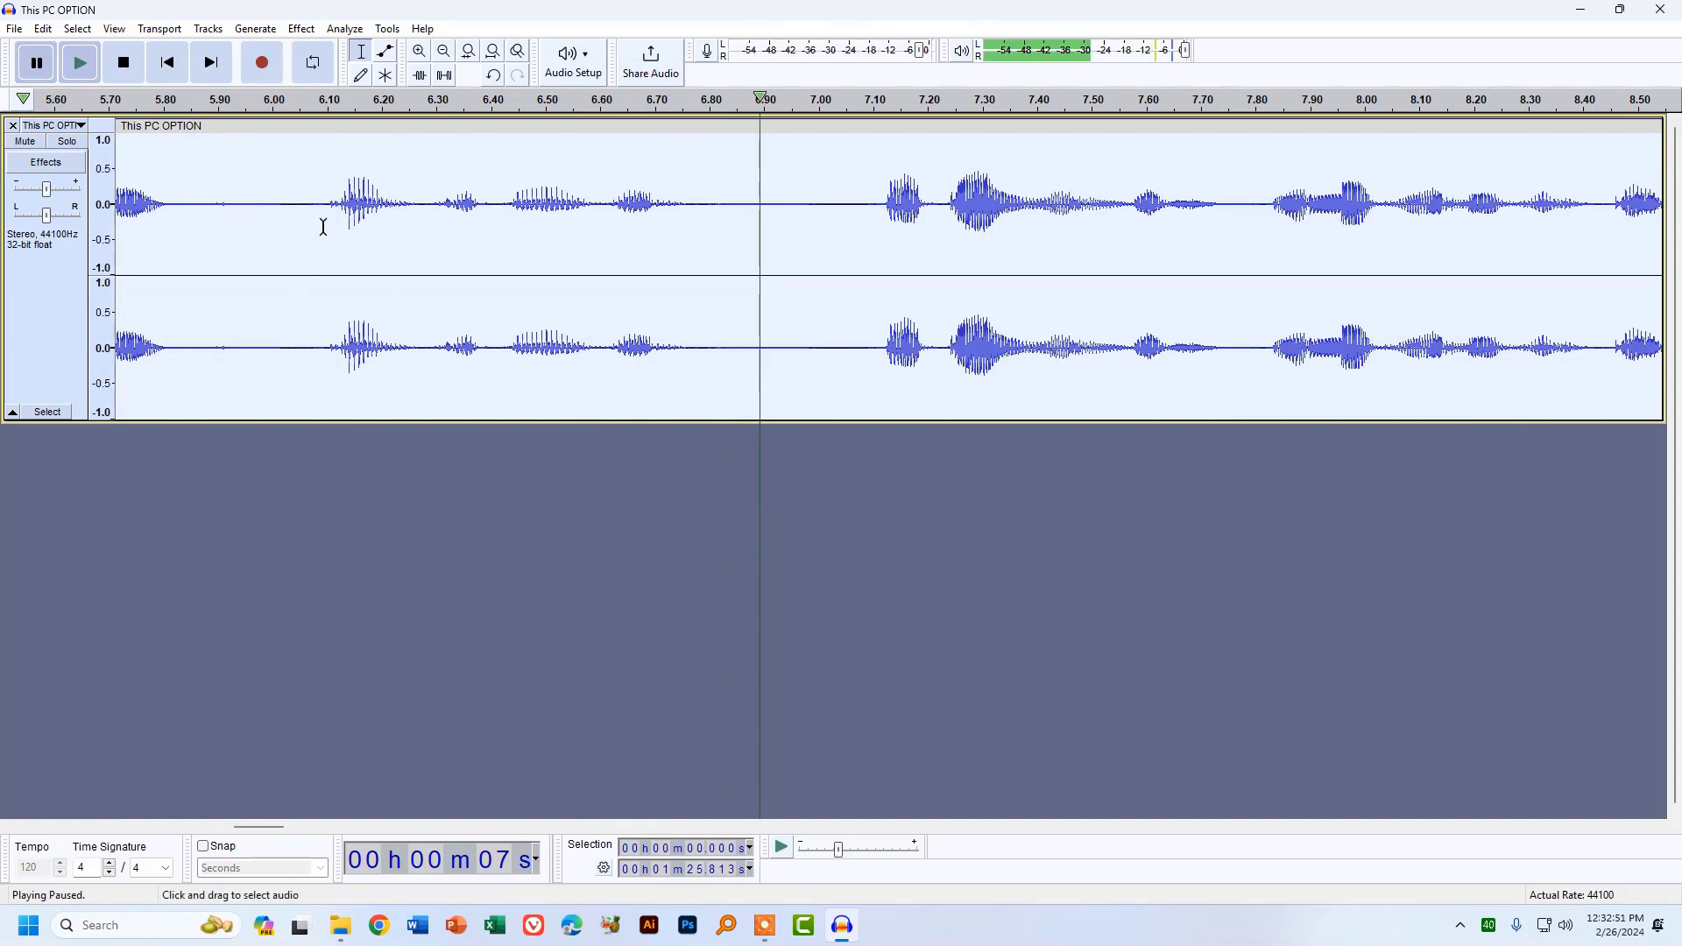
# Step: Amplify the whole clip by about 2.8 dB with clipping allowed, and play it from the start, pausing at about 1.45 seconds
pyautogui.click(301, 29)
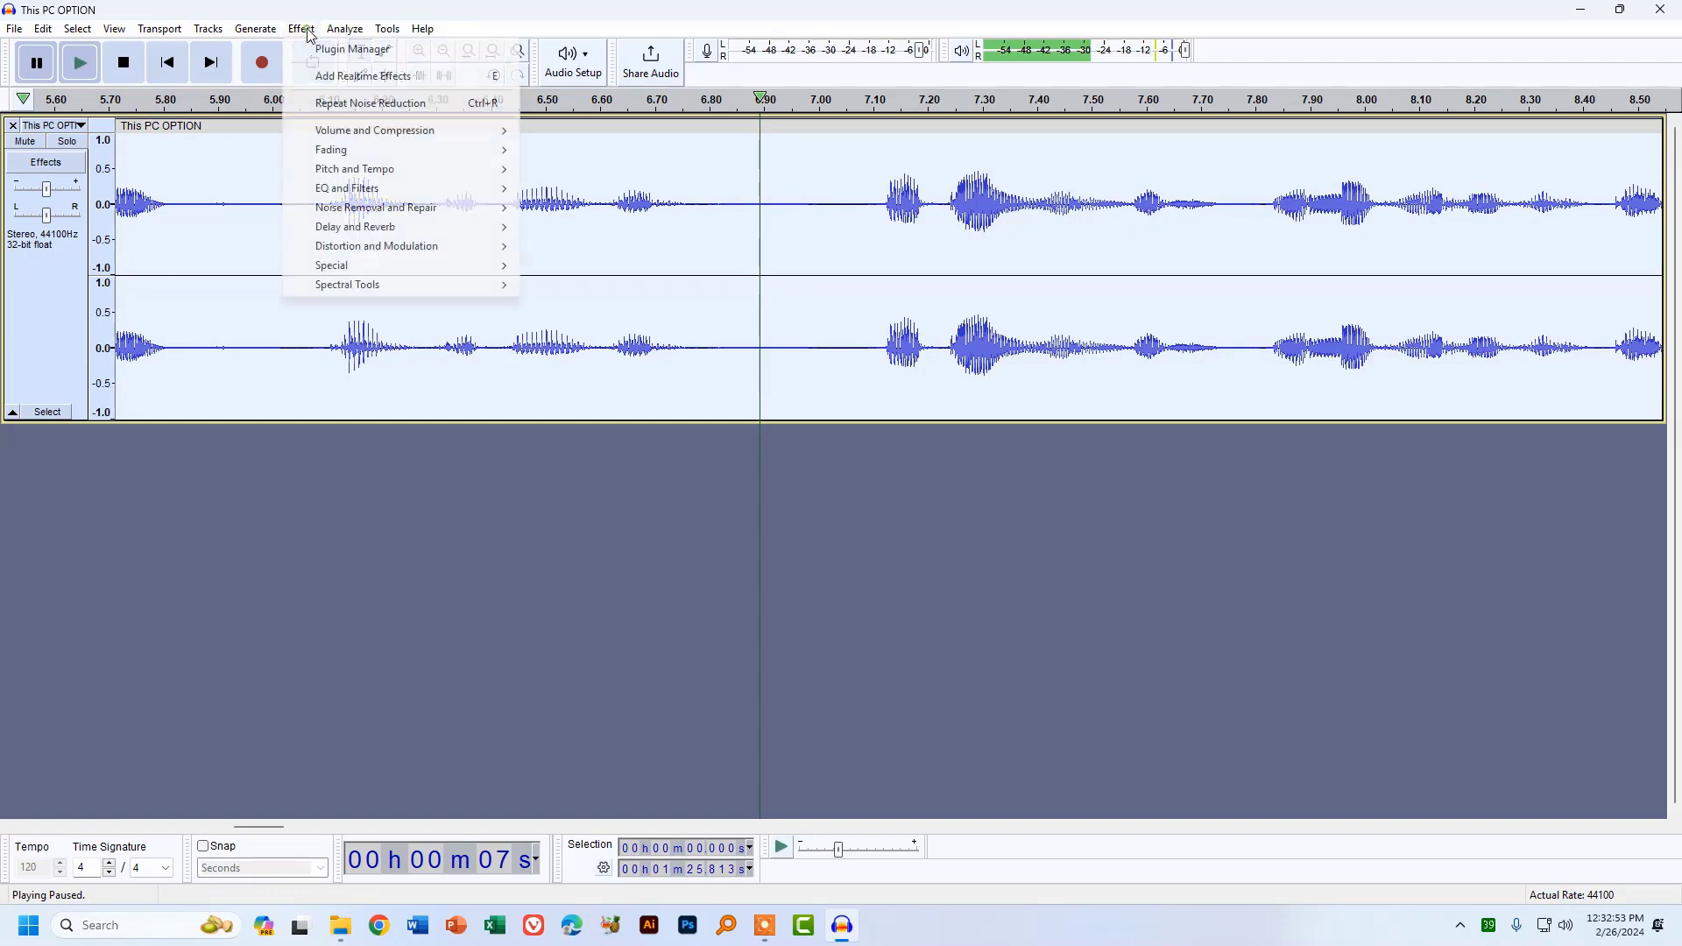
pyautogui.moveTo(356, 131)
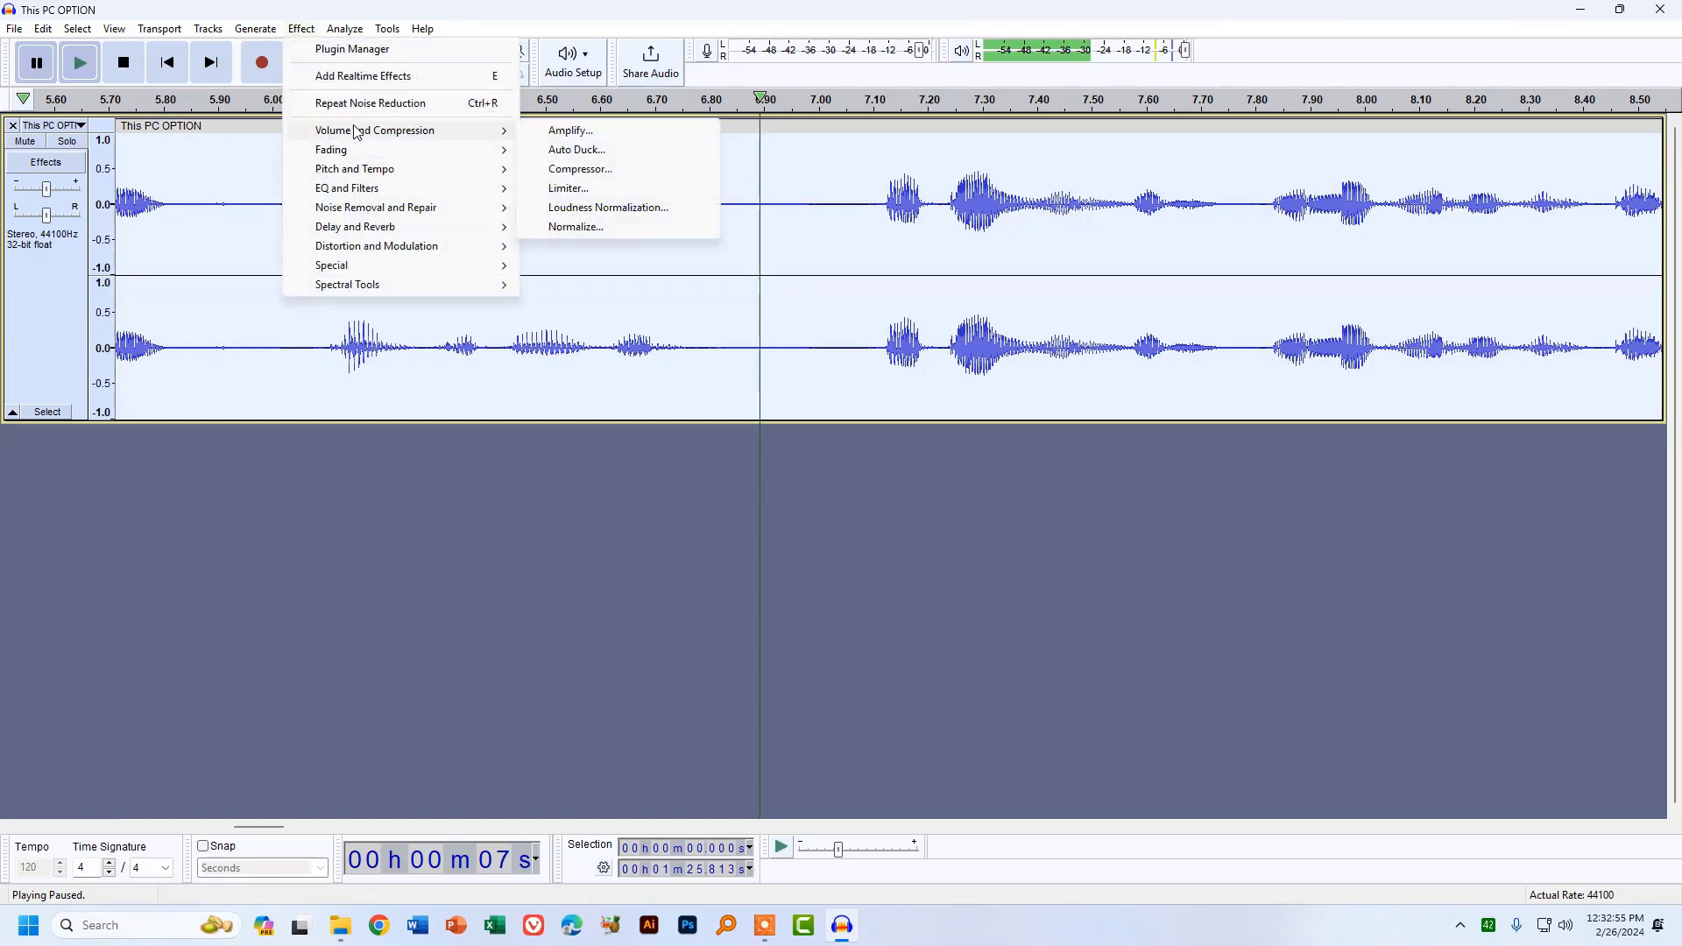
pyautogui.click(570, 130)
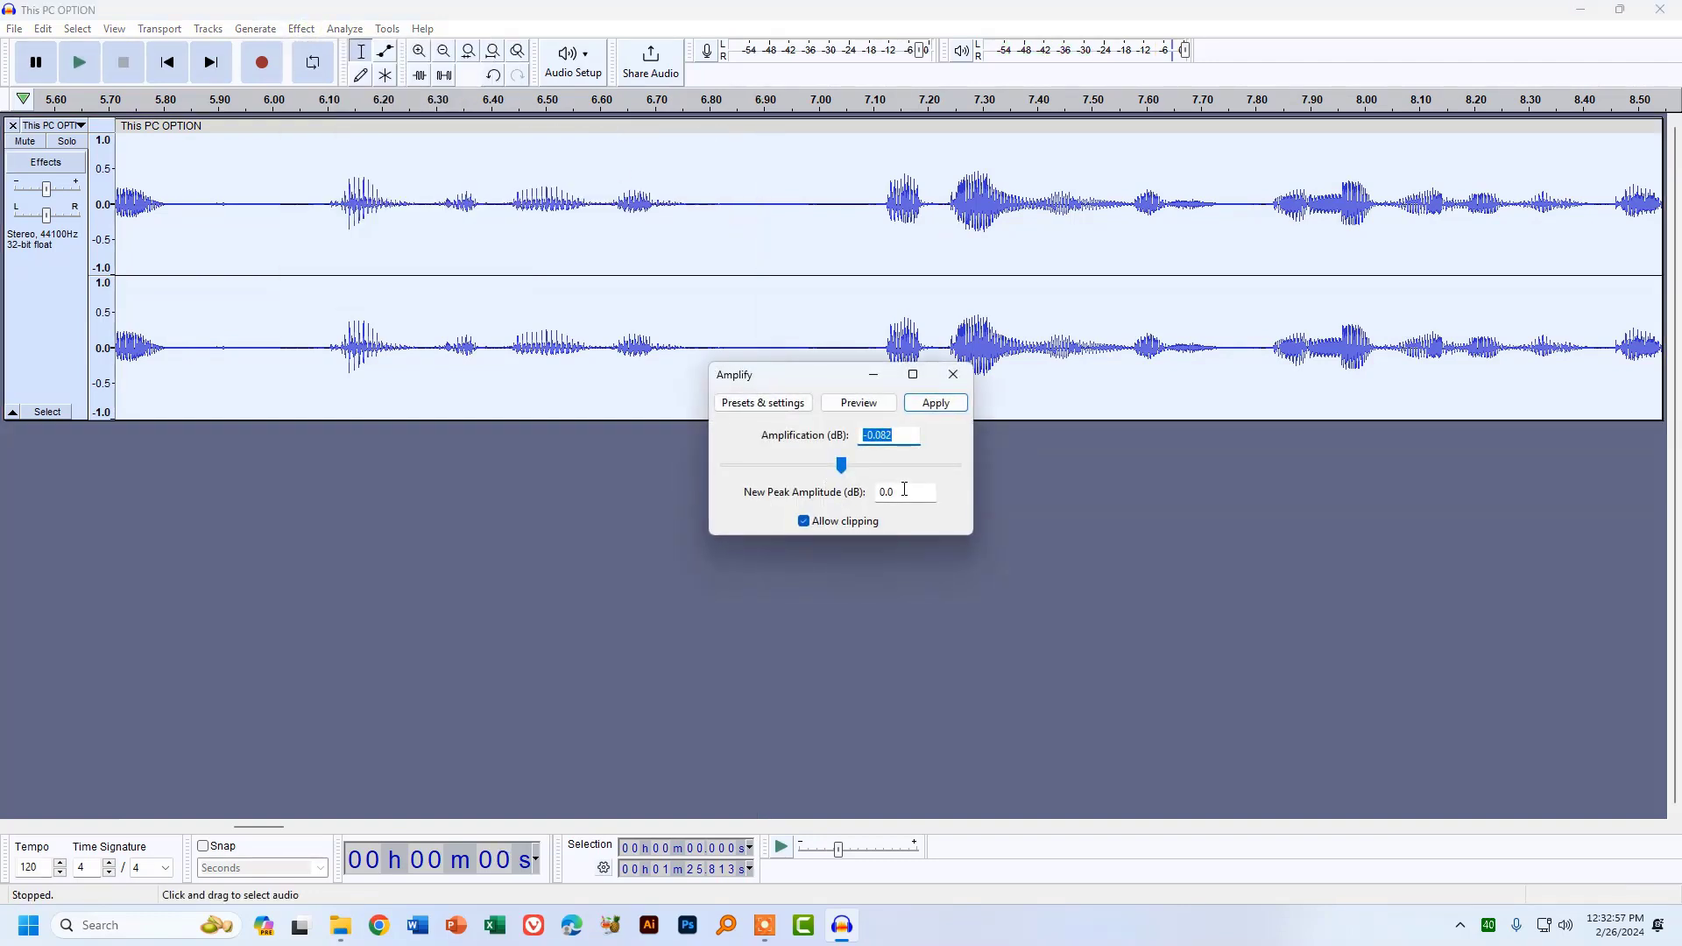
pyautogui.moveTo(846, 465); pyautogui.dragTo(853, 470)
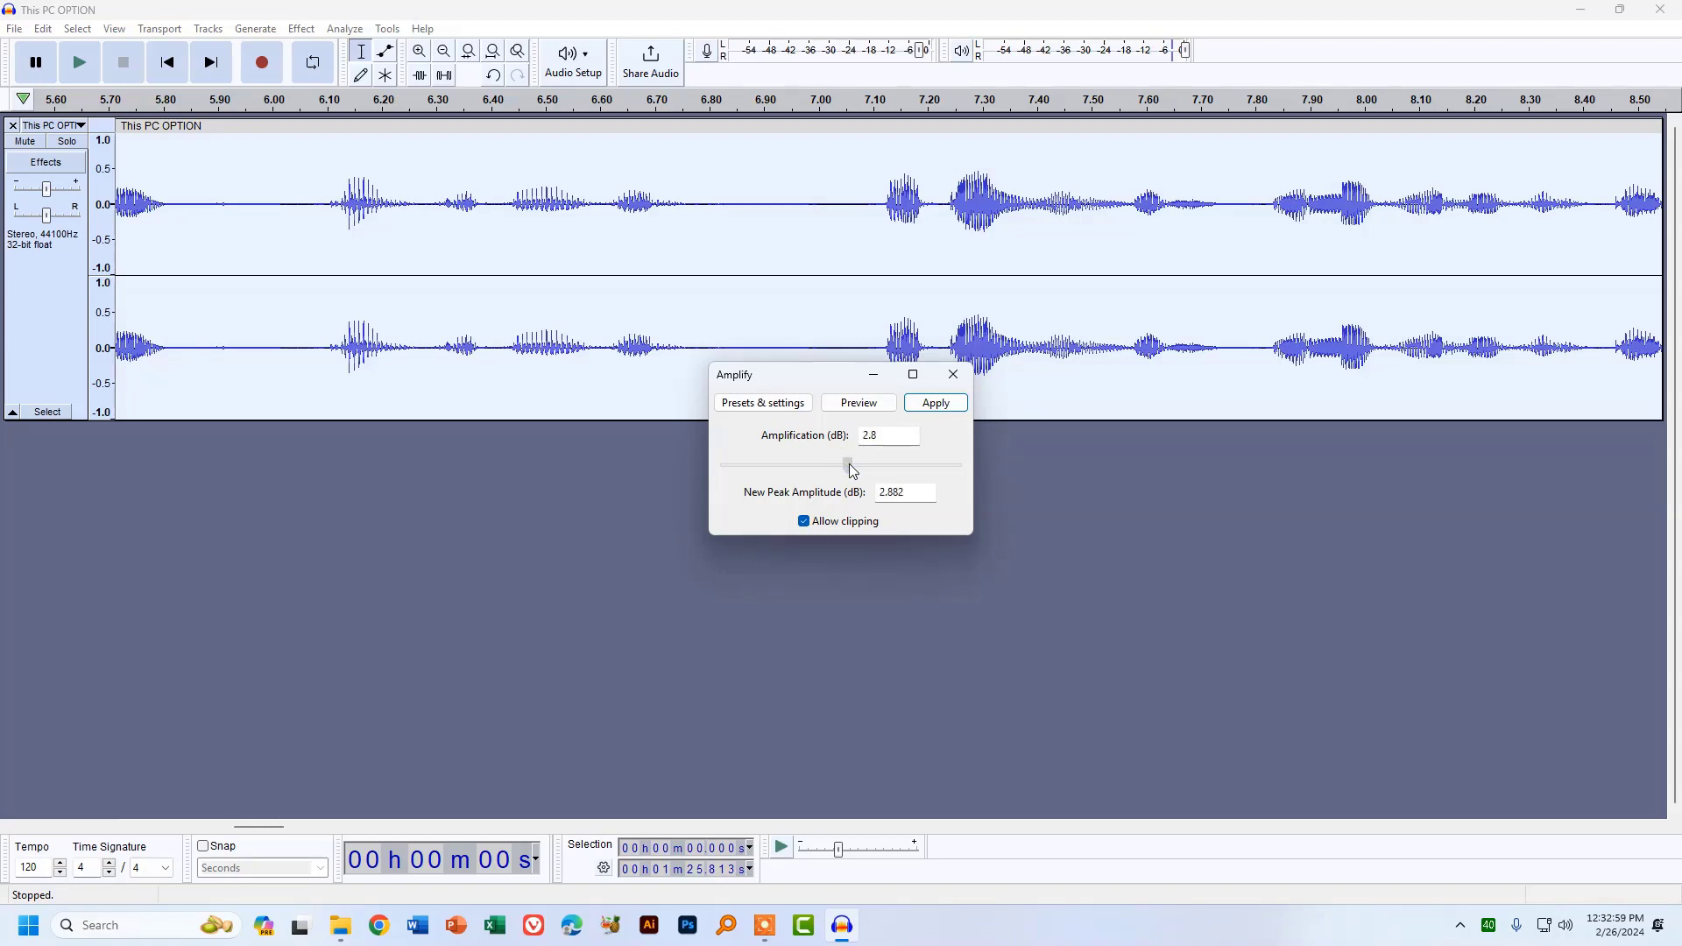
pyautogui.click(936, 404)
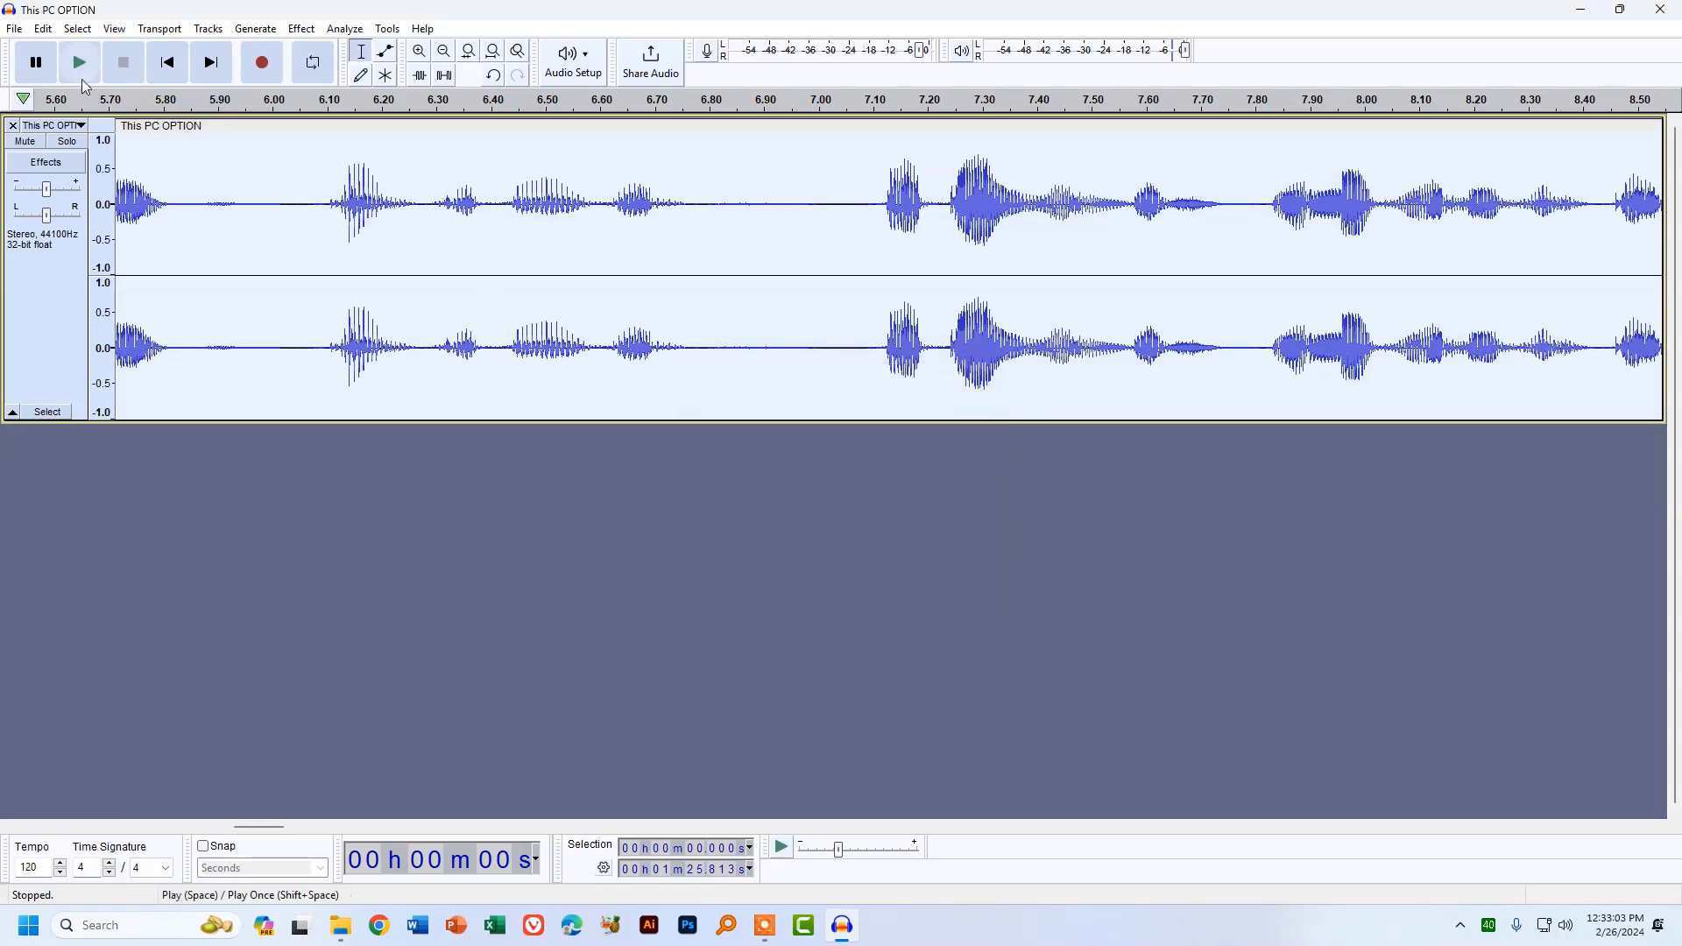
pyautogui.click(79, 68)
pyautogui.press('p')
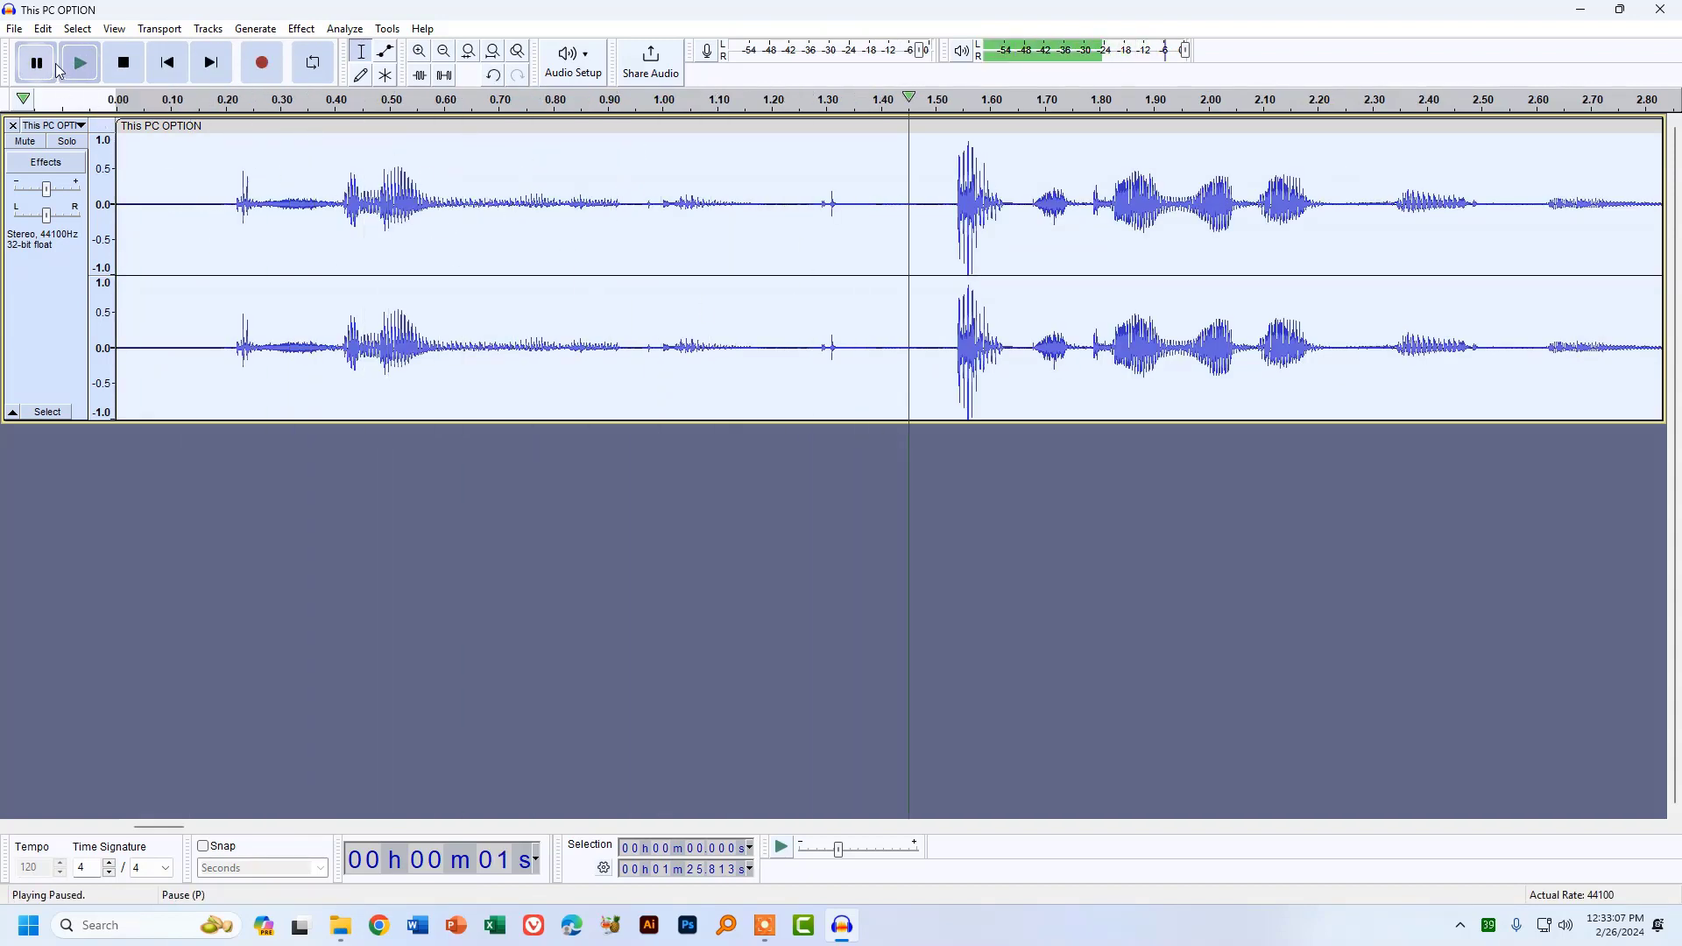
# Step: Export the entire project to the Desktop folder as an MP3 file named Edit Audio
pyautogui.click(15, 31)
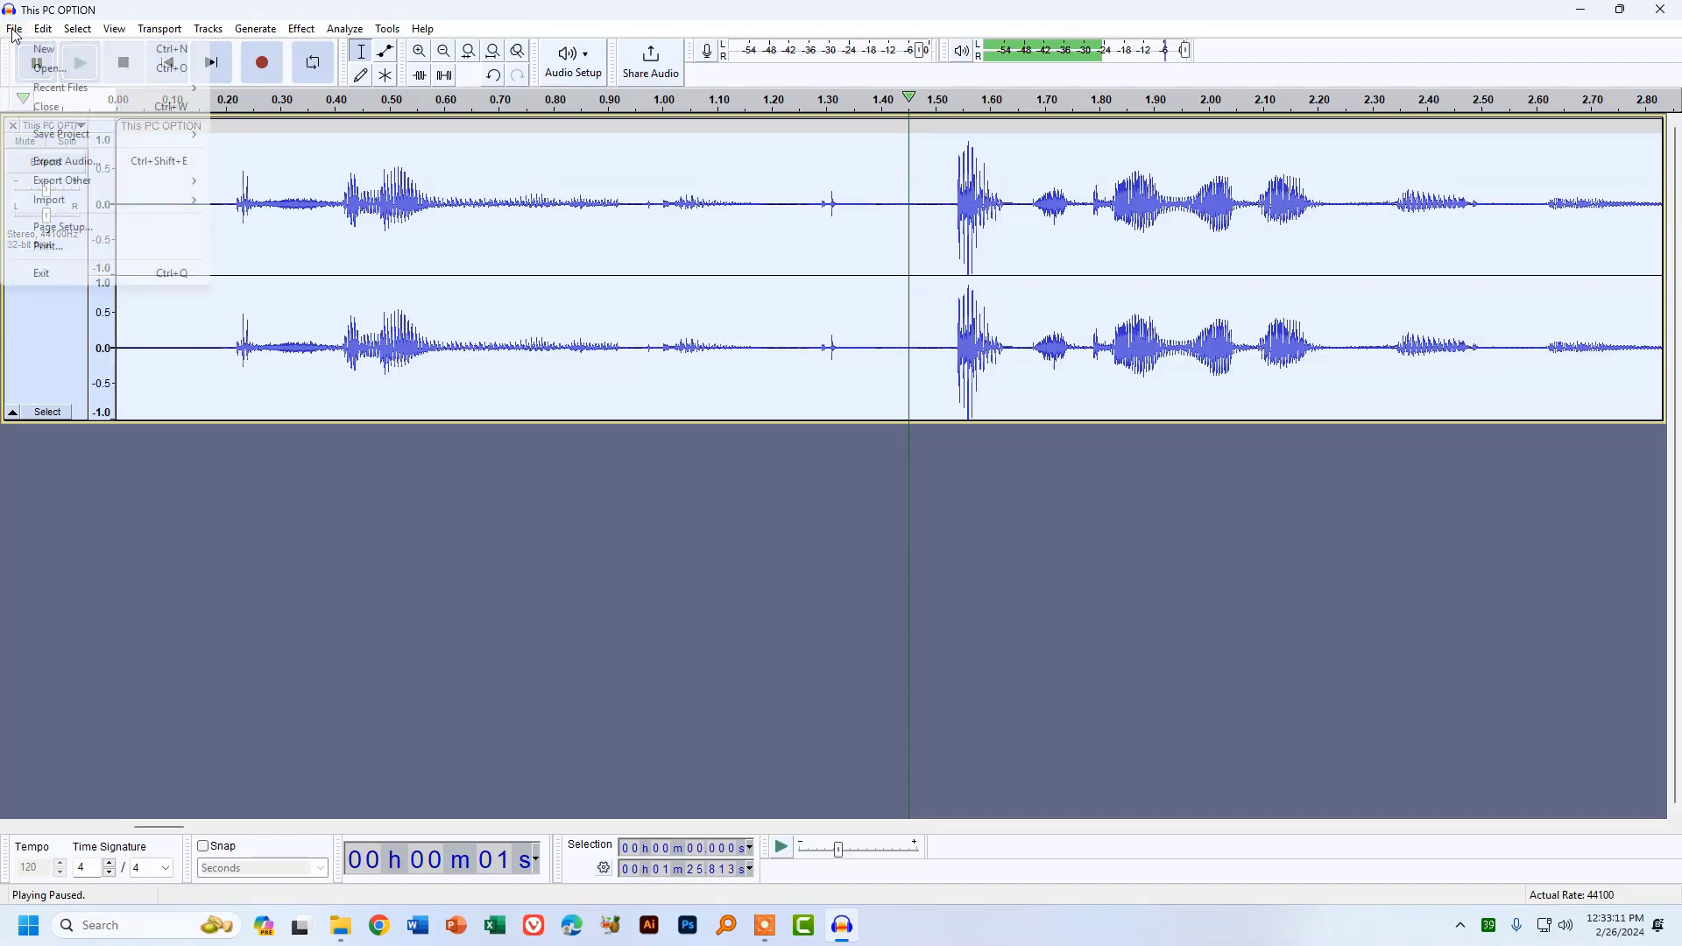
pyautogui.click(67, 163)
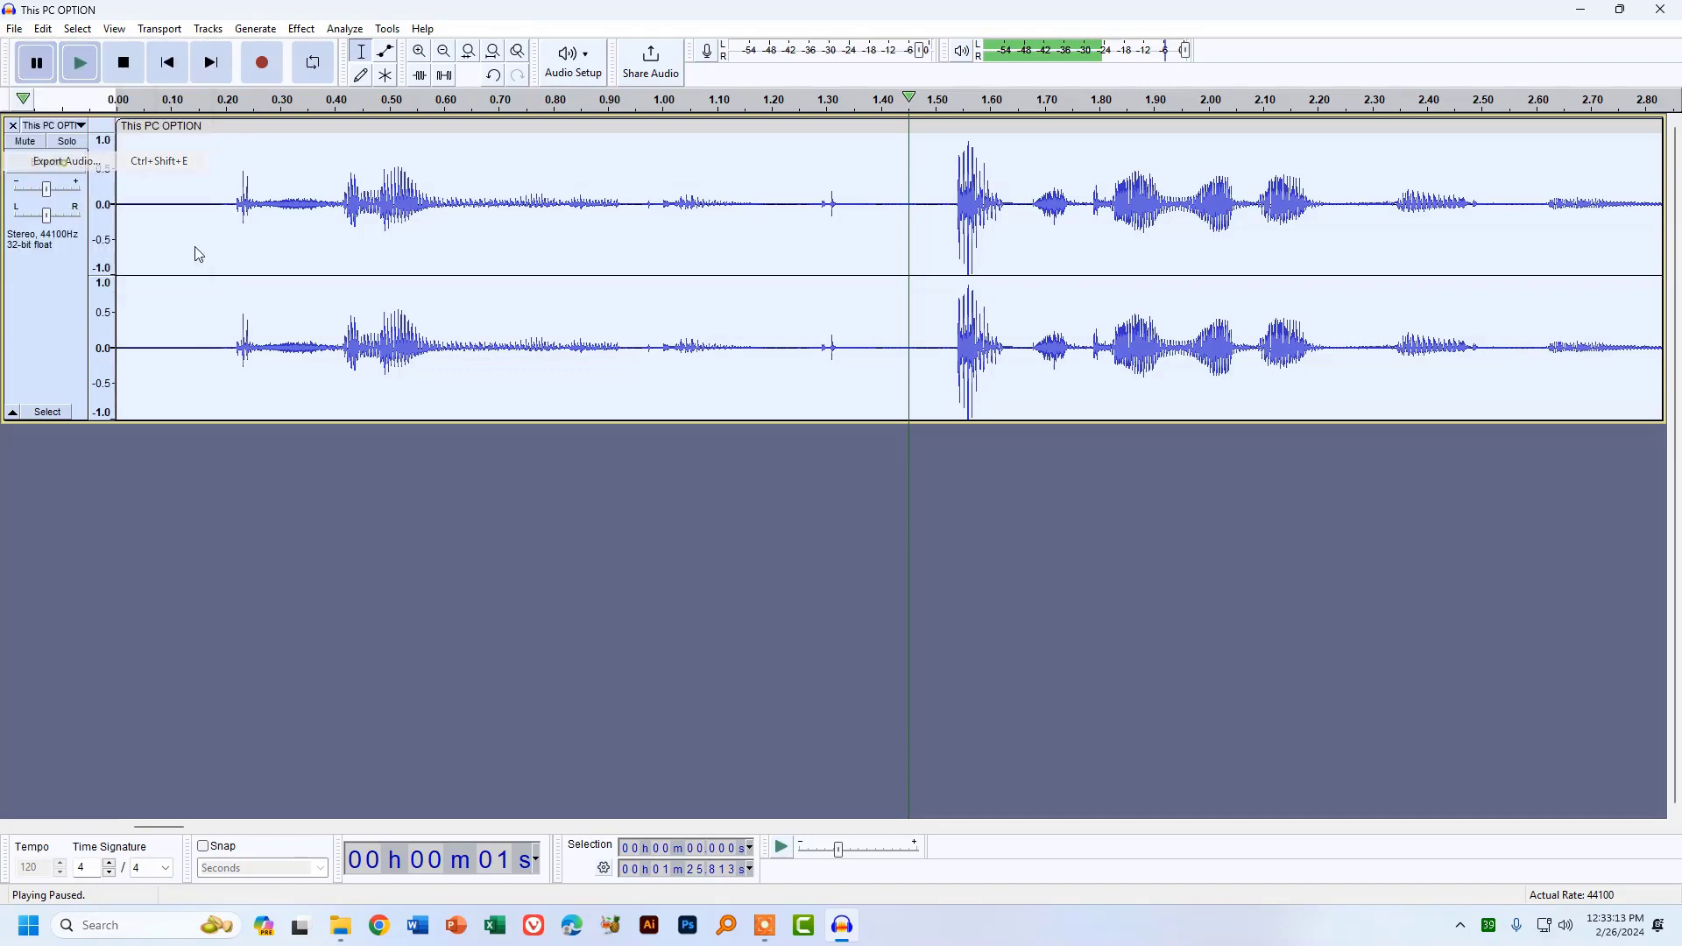
pyautogui.moveTo(302, 104); pyautogui.dragTo(624, 170)
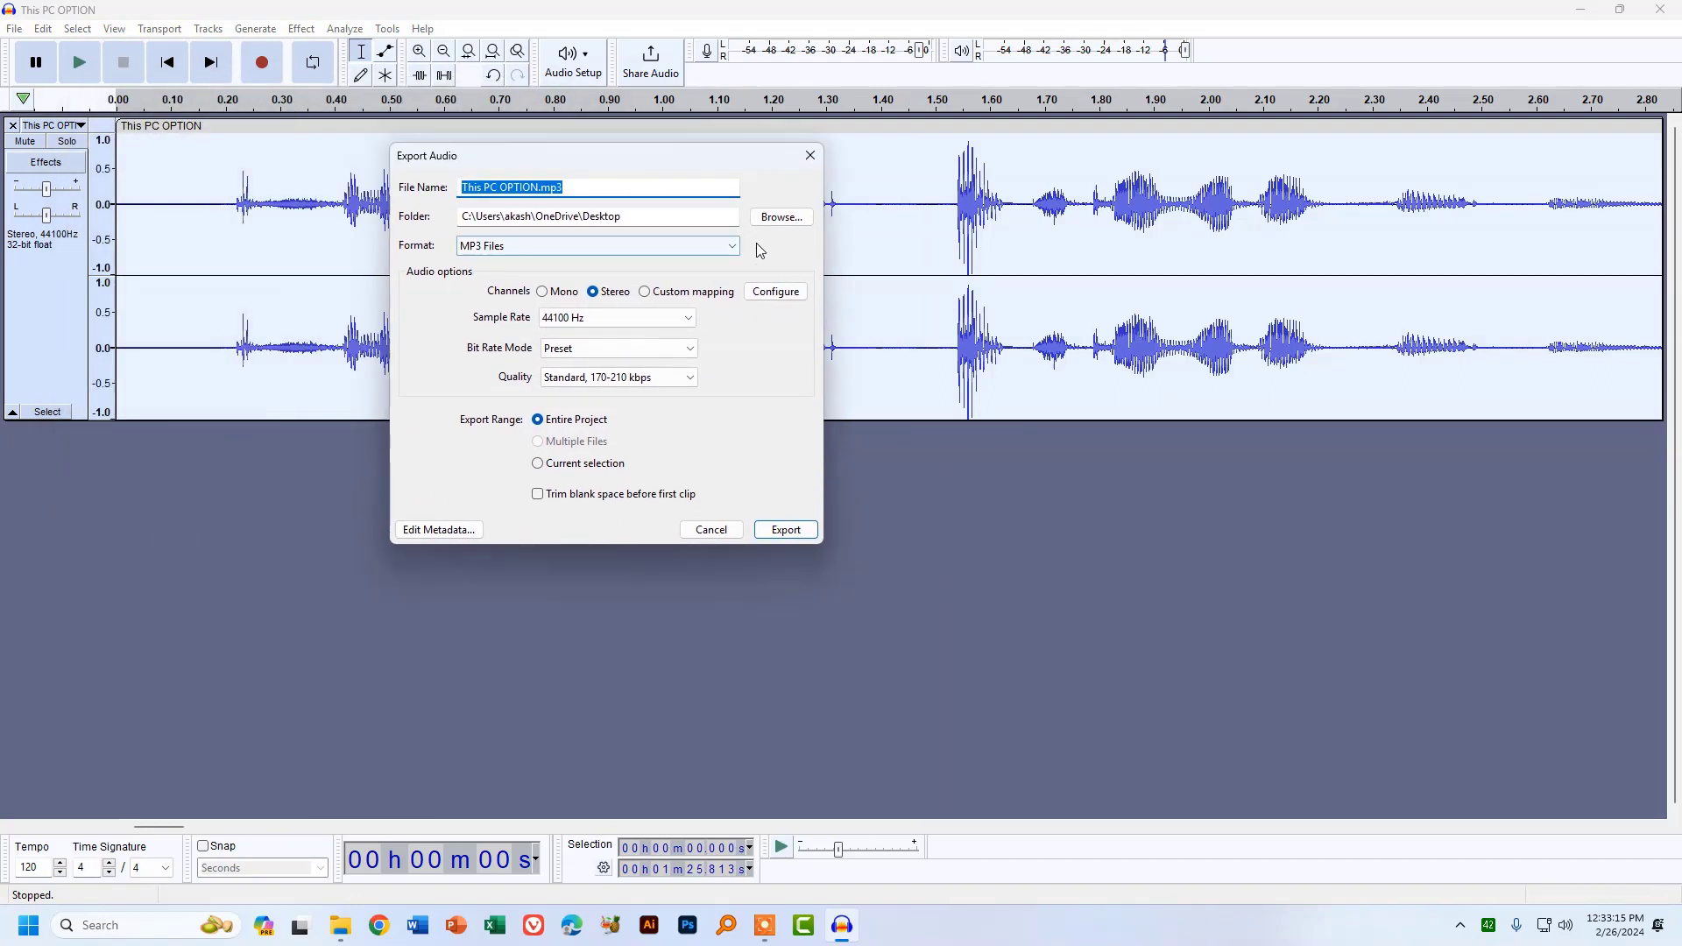
pyautogui.click(781, 216)
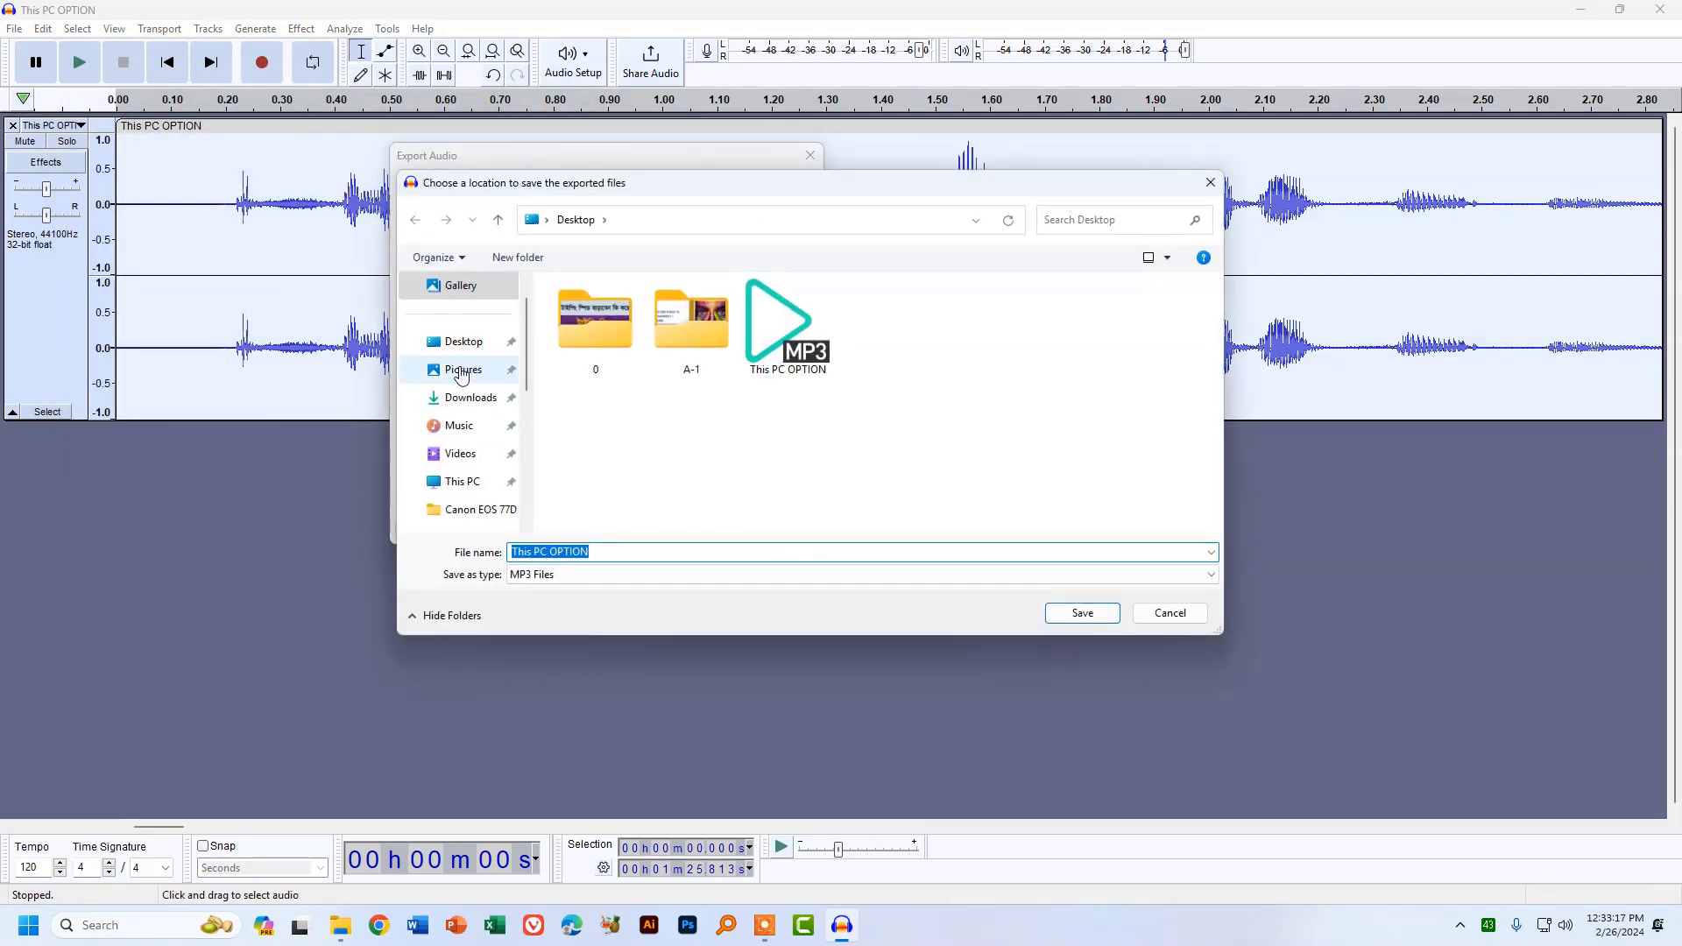
pyautogui.click(459, 368)
pyautogui.click(459, 346)
pyautogui.click(596, 553)
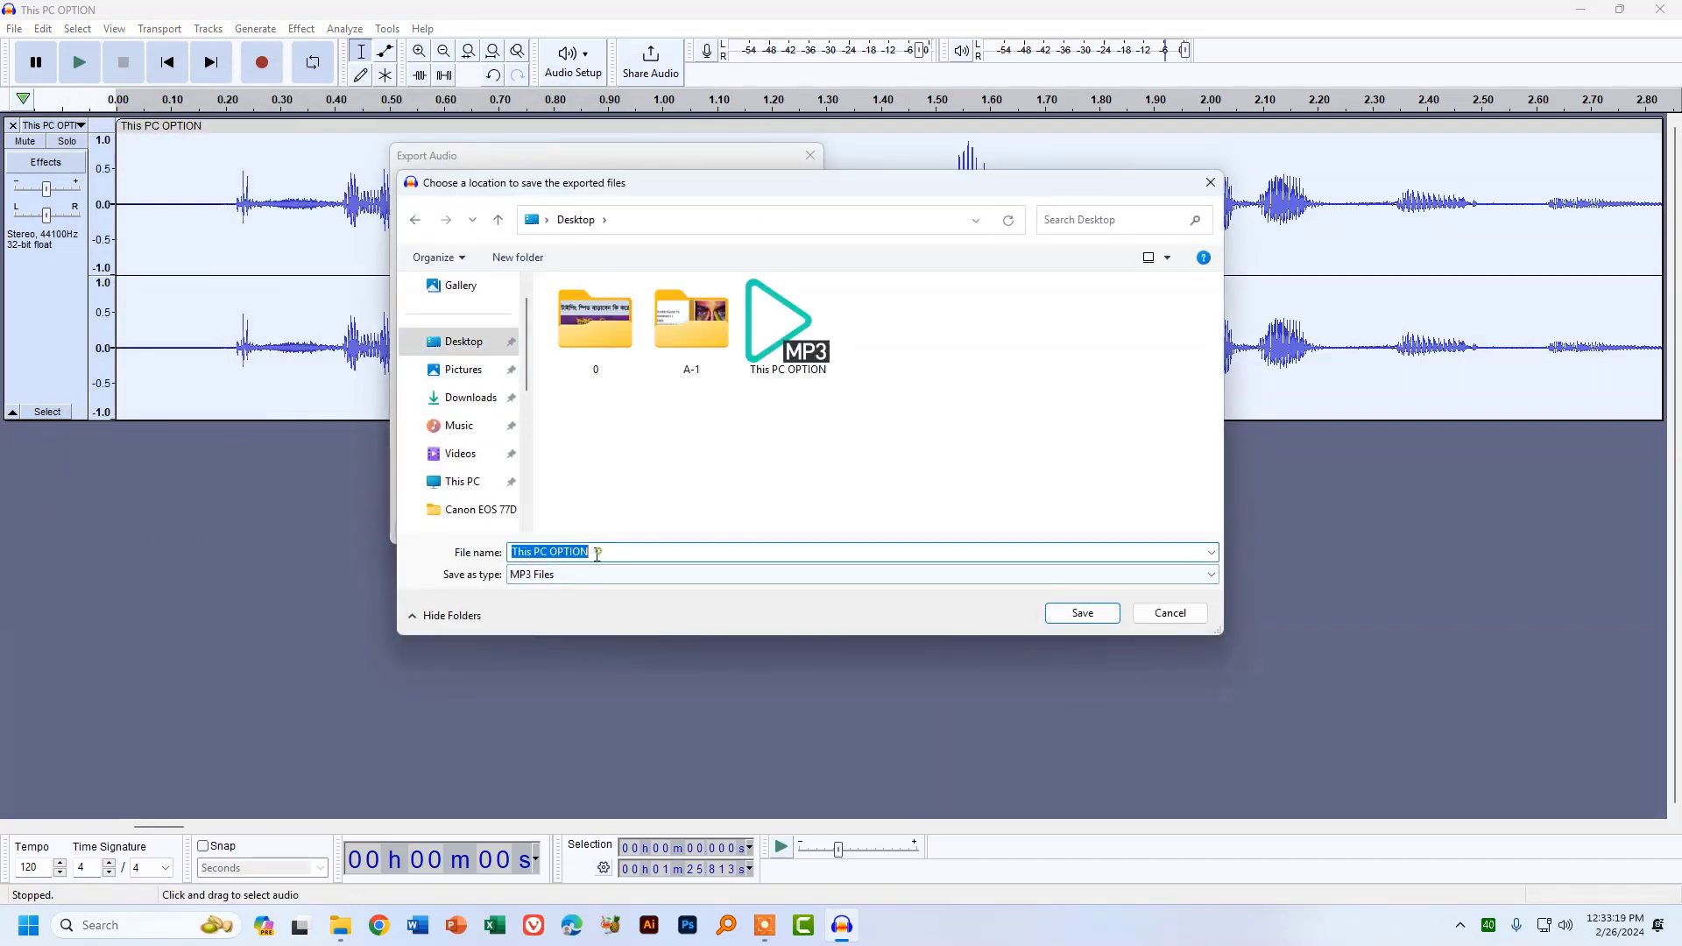
pyautogui.write('Edit Audio')
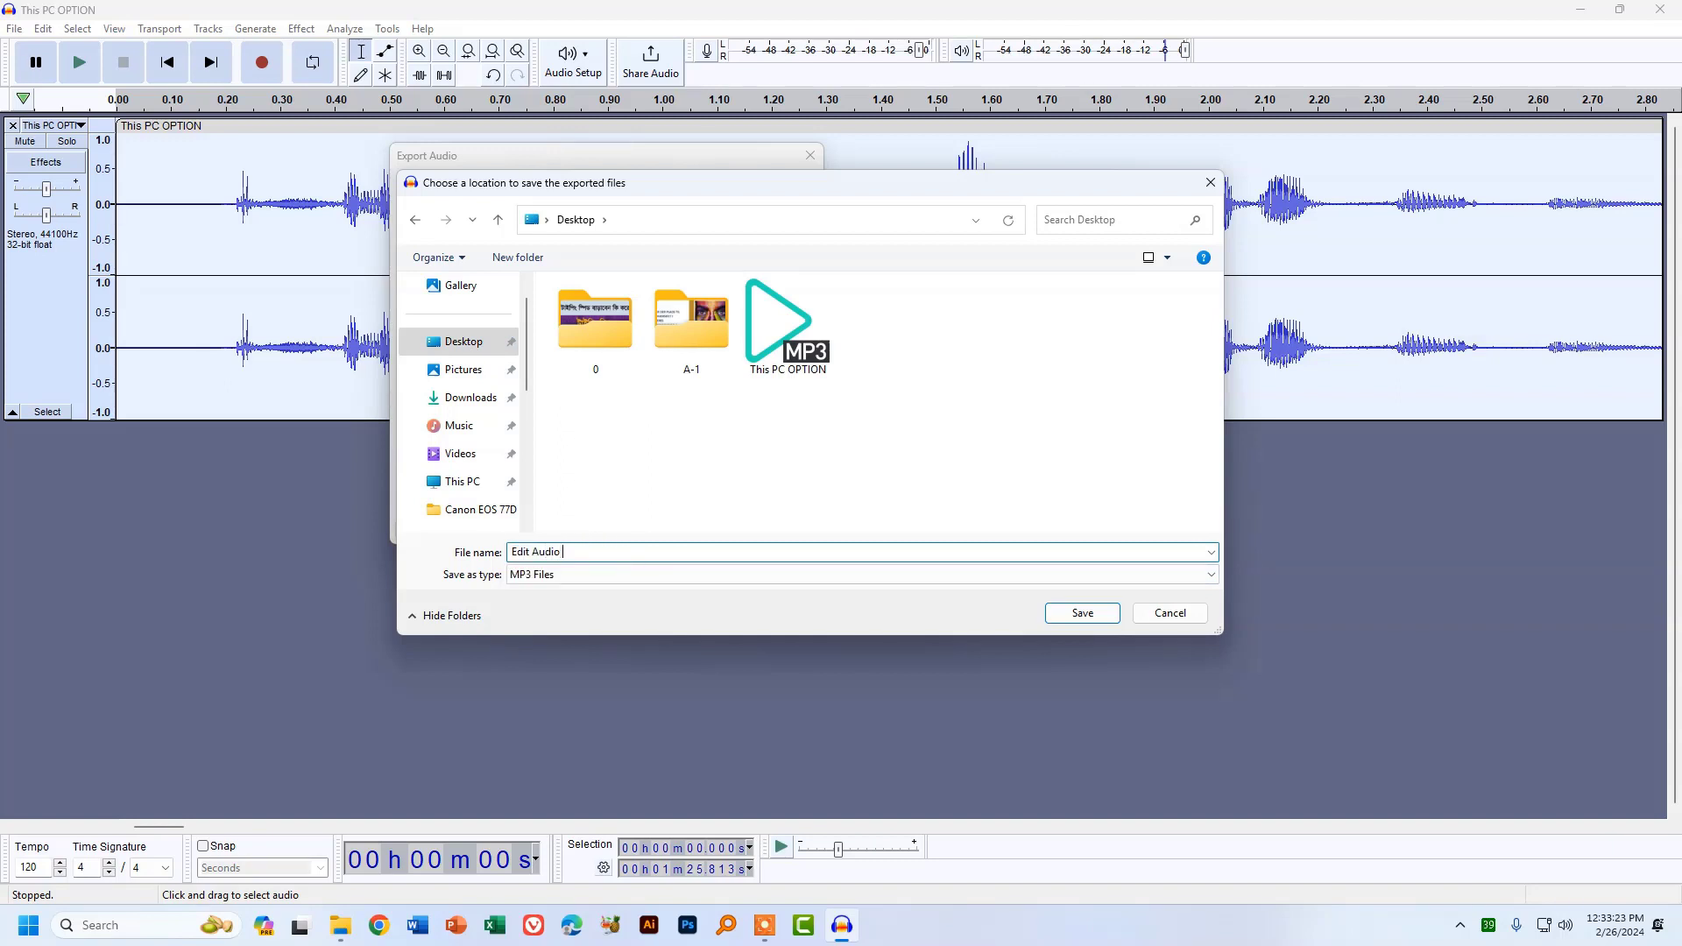
pyautogui.click(1081, 612)
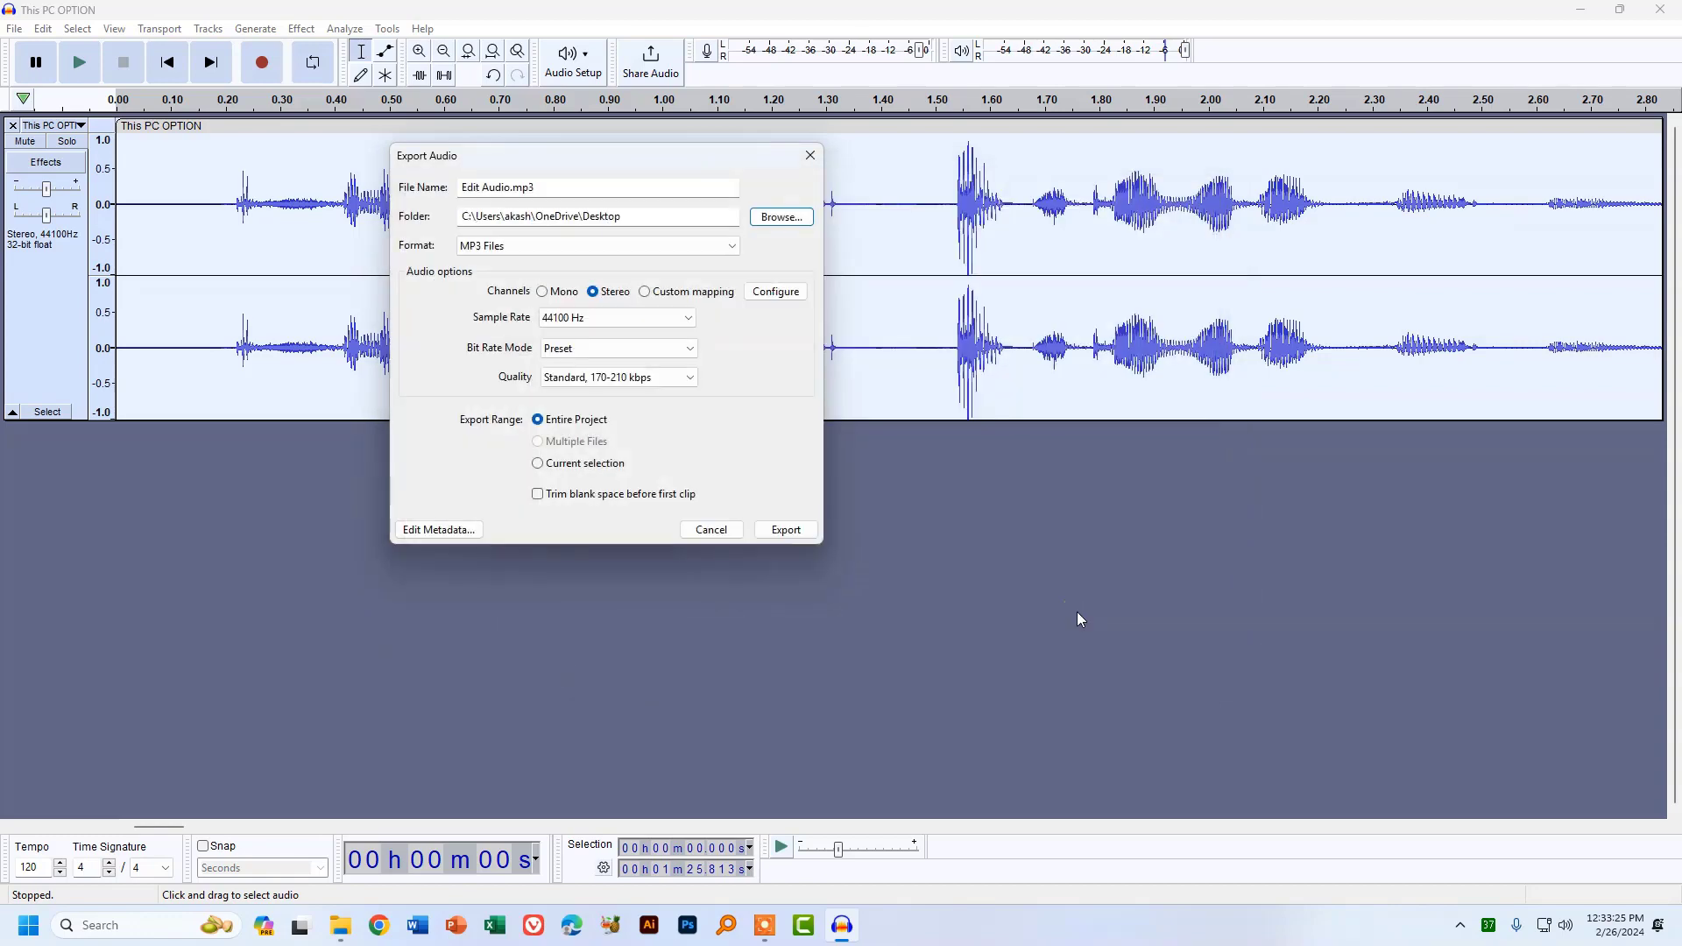
pyautogui.click(793, 531)
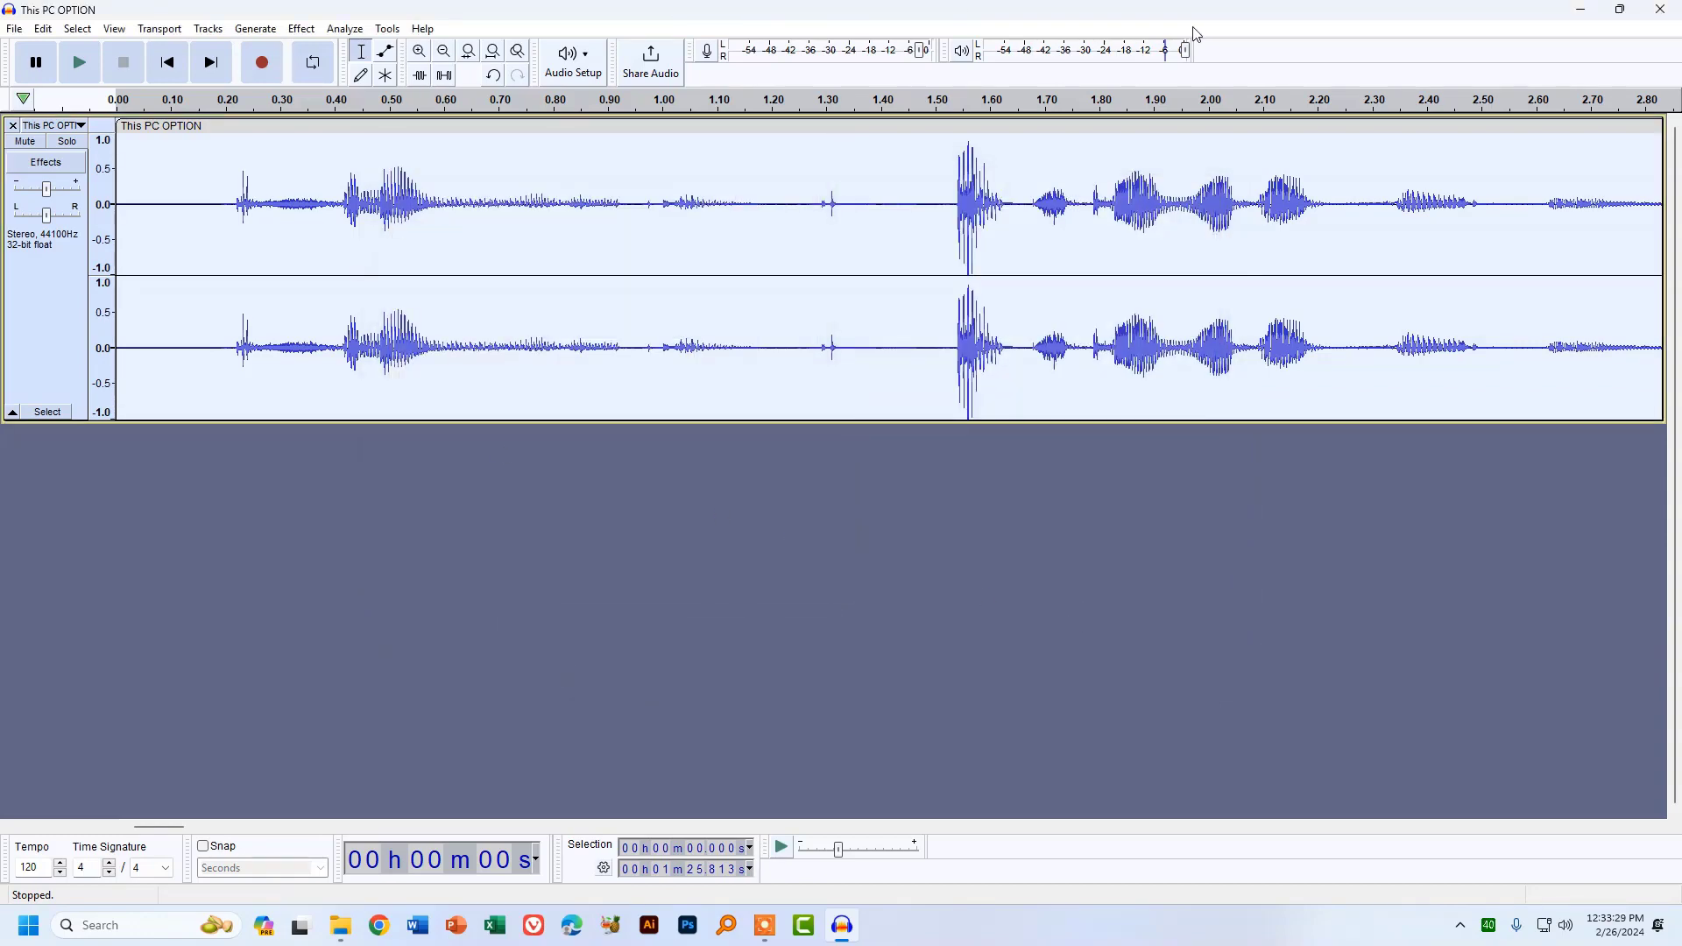
# Step: Minimize the audio editor and refresh the Windows desktop
pyautogui.click(1581, 9)
pyautogui.rightClick(339, 182)
pyautogui.click(396, 232)
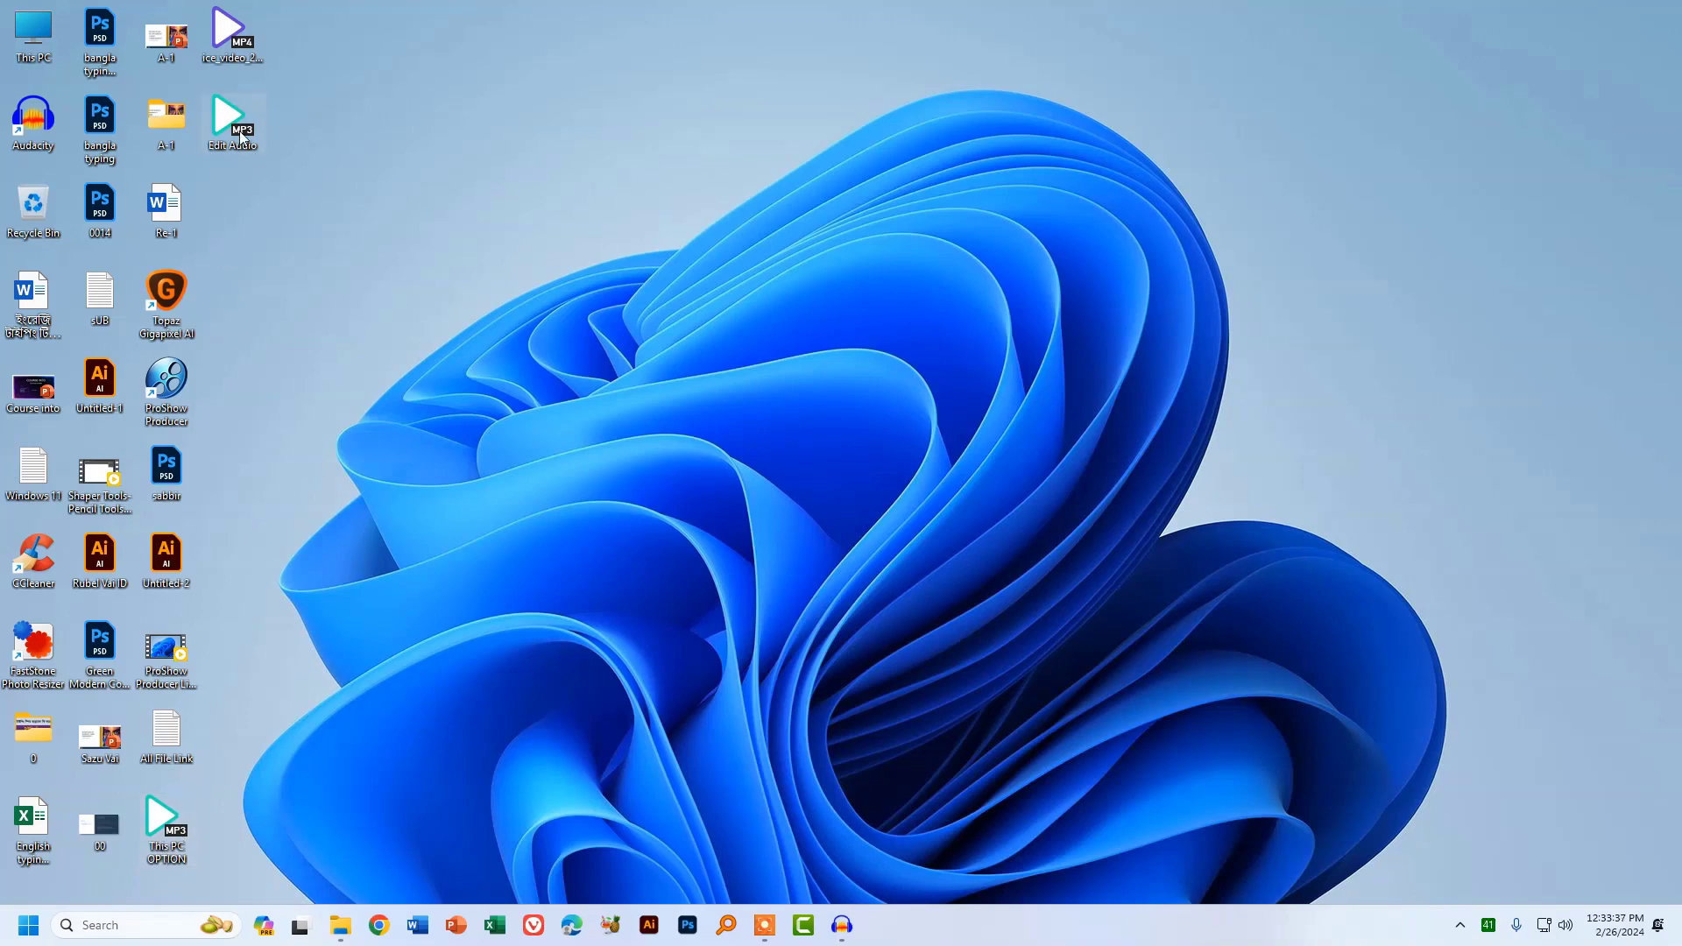
# Step: Play the original This PC OPTION file from the desktop in PotPlayer, pause after about seven seconds and close the player
pyautogui.doubleClick(166, 836)
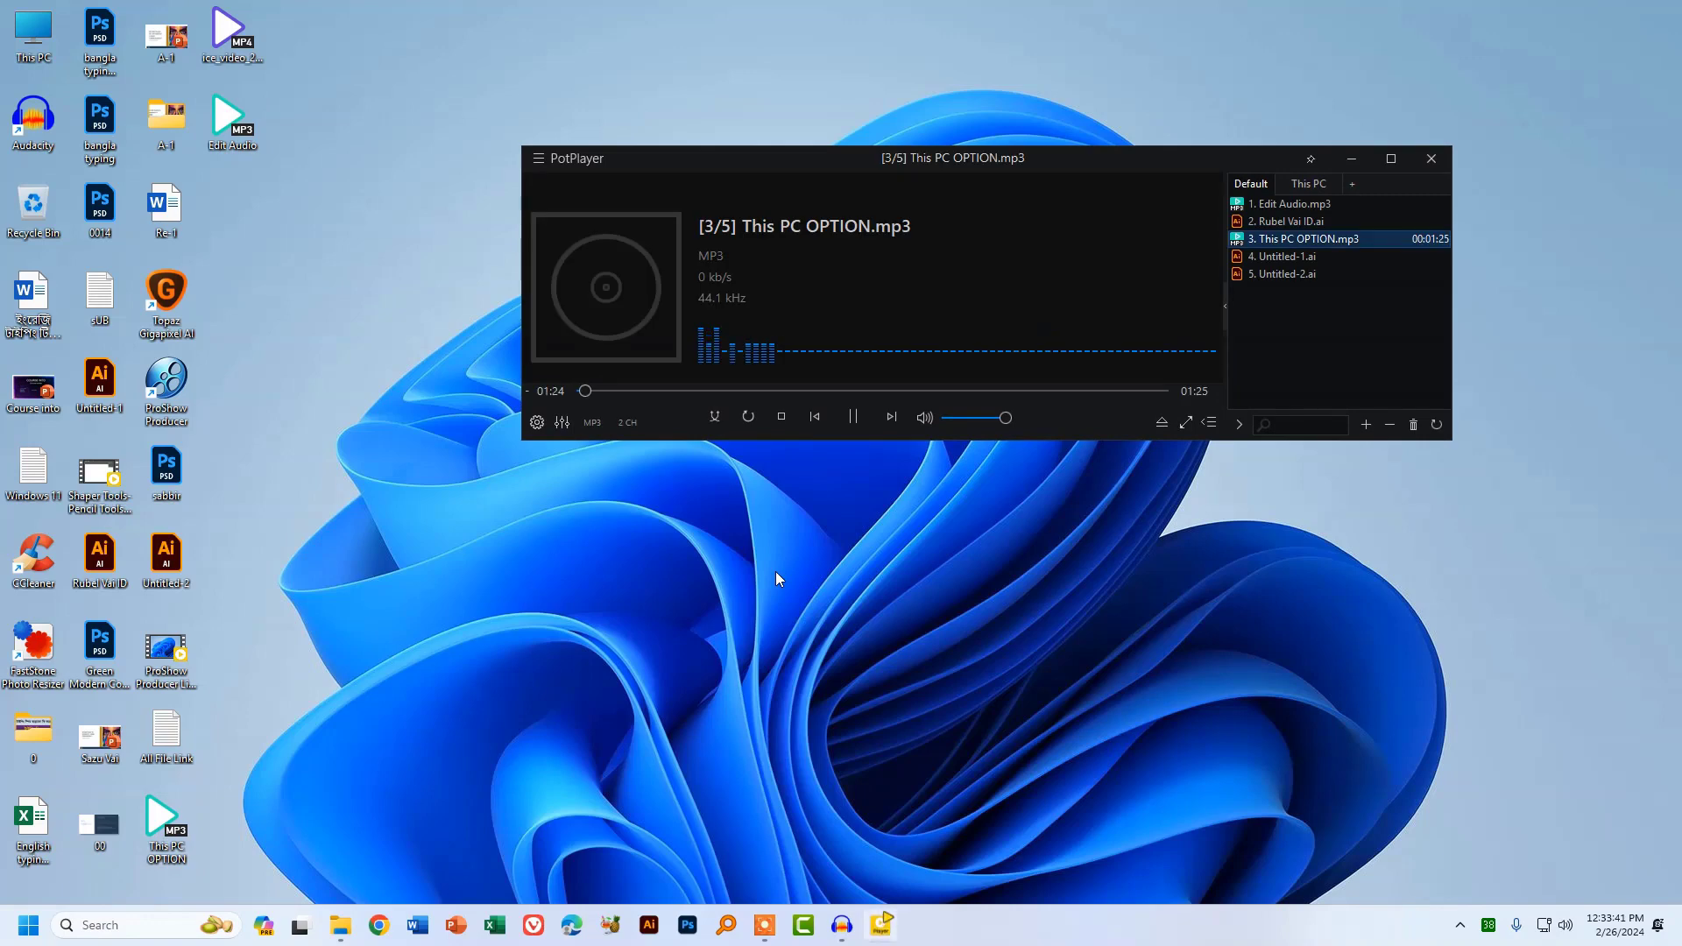
pyautogui.scroll(1, 864, 324)
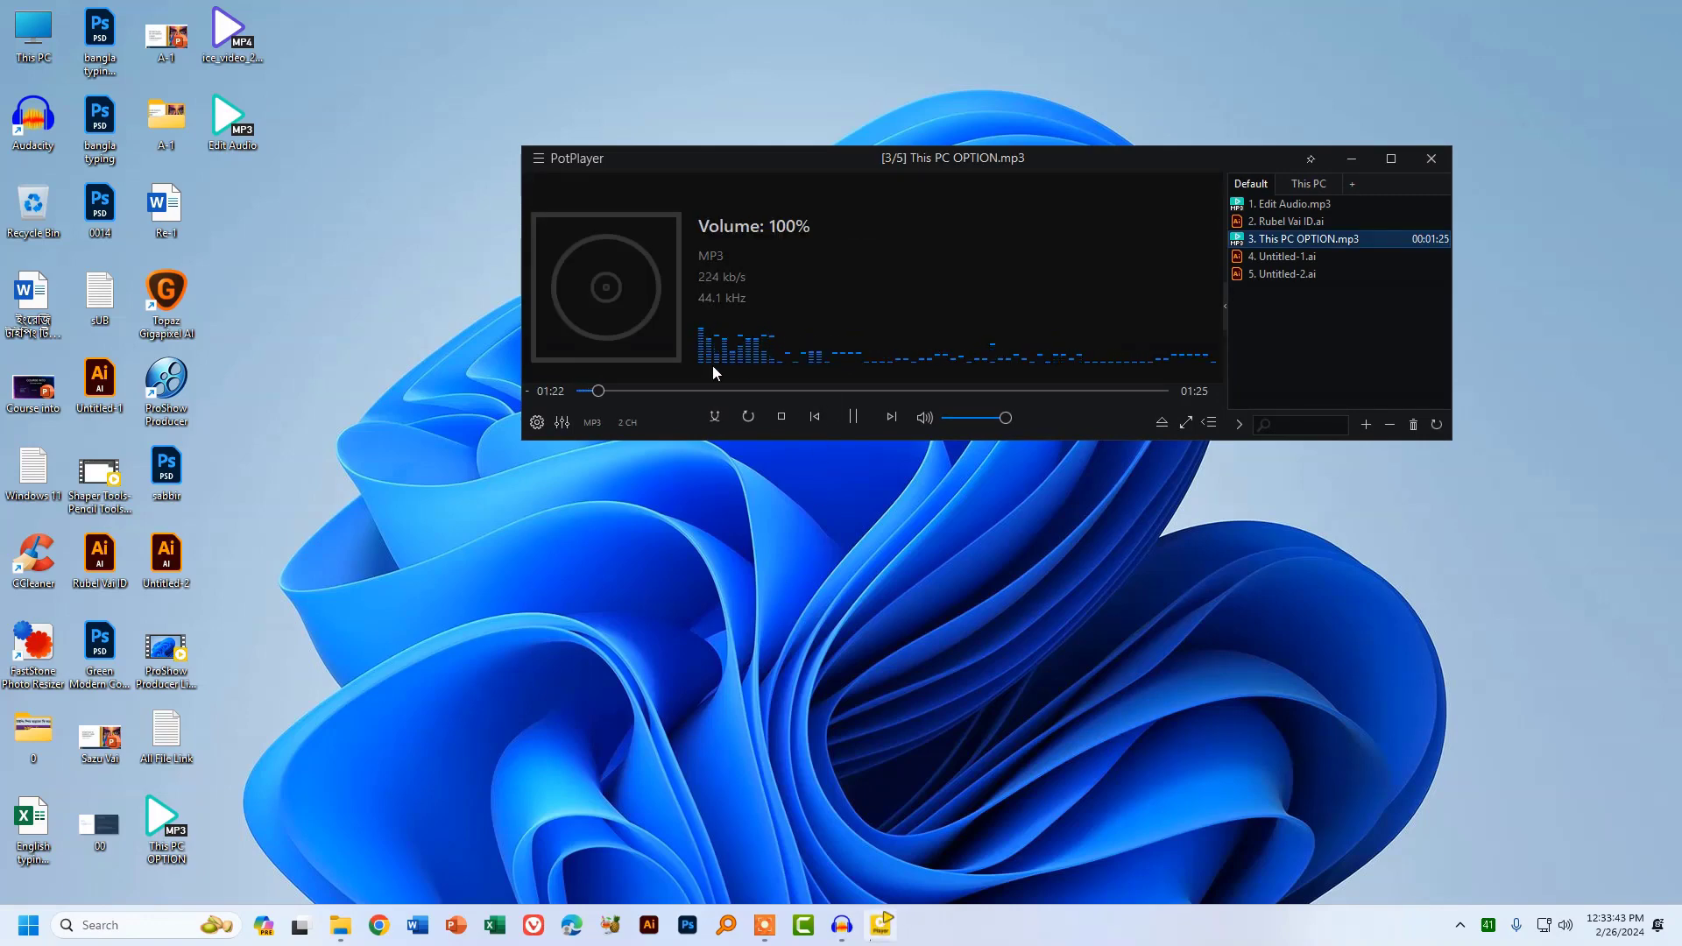
pyautogui.click(853, 427)
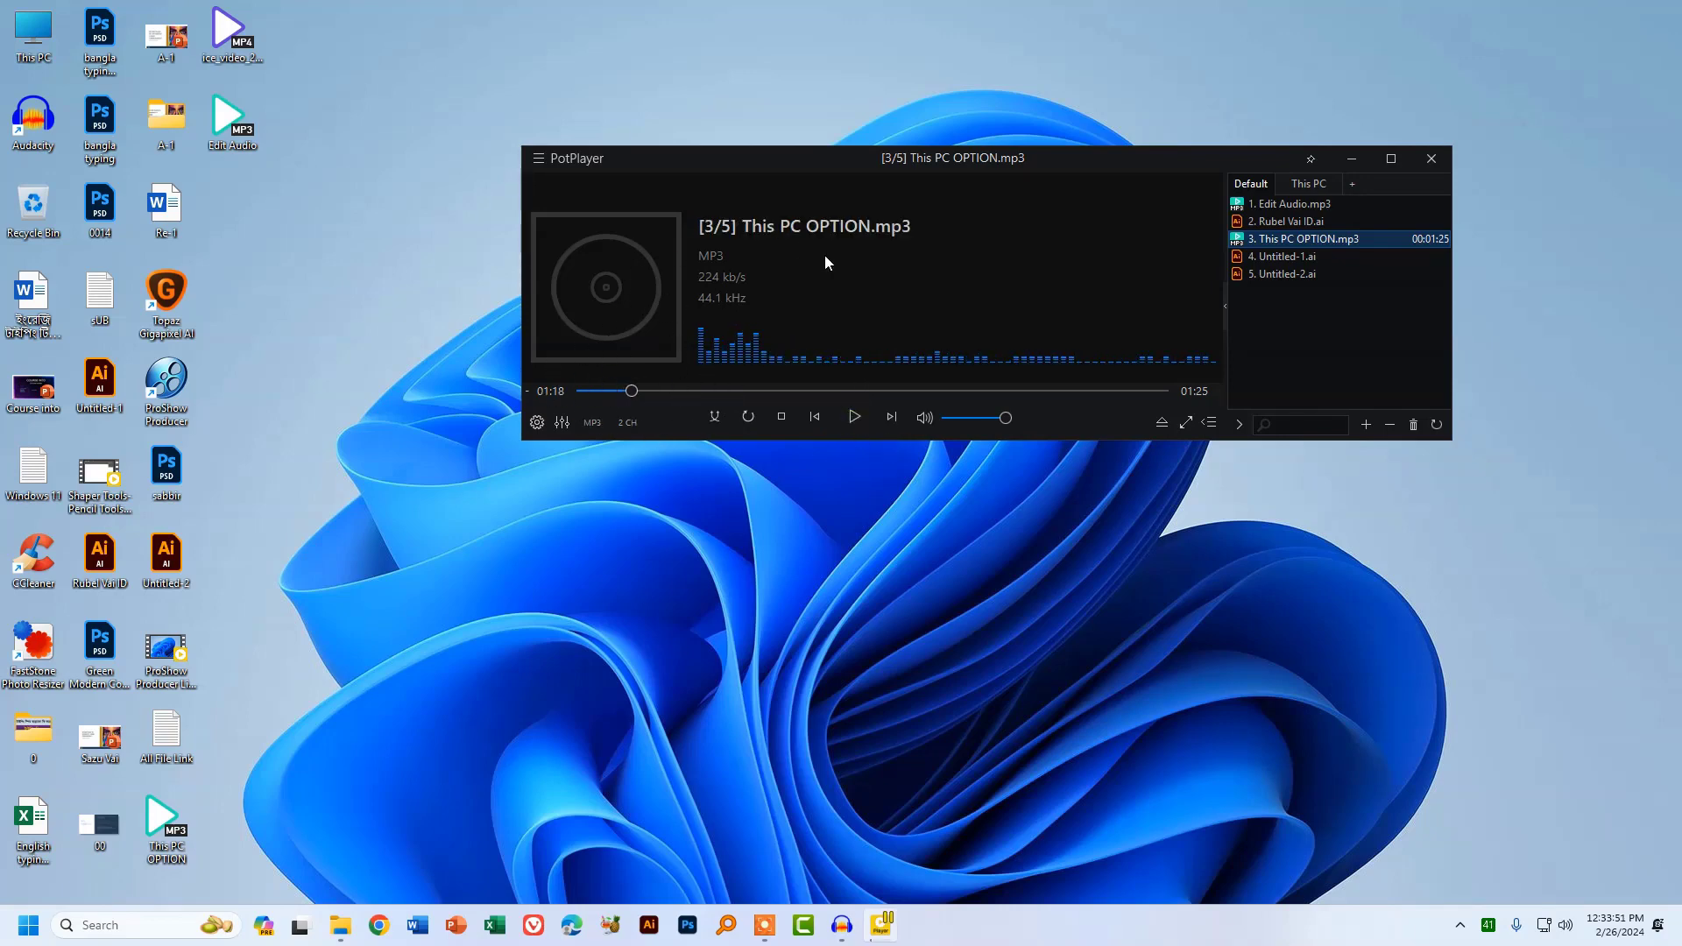
pyautogui.click(1437, 163)
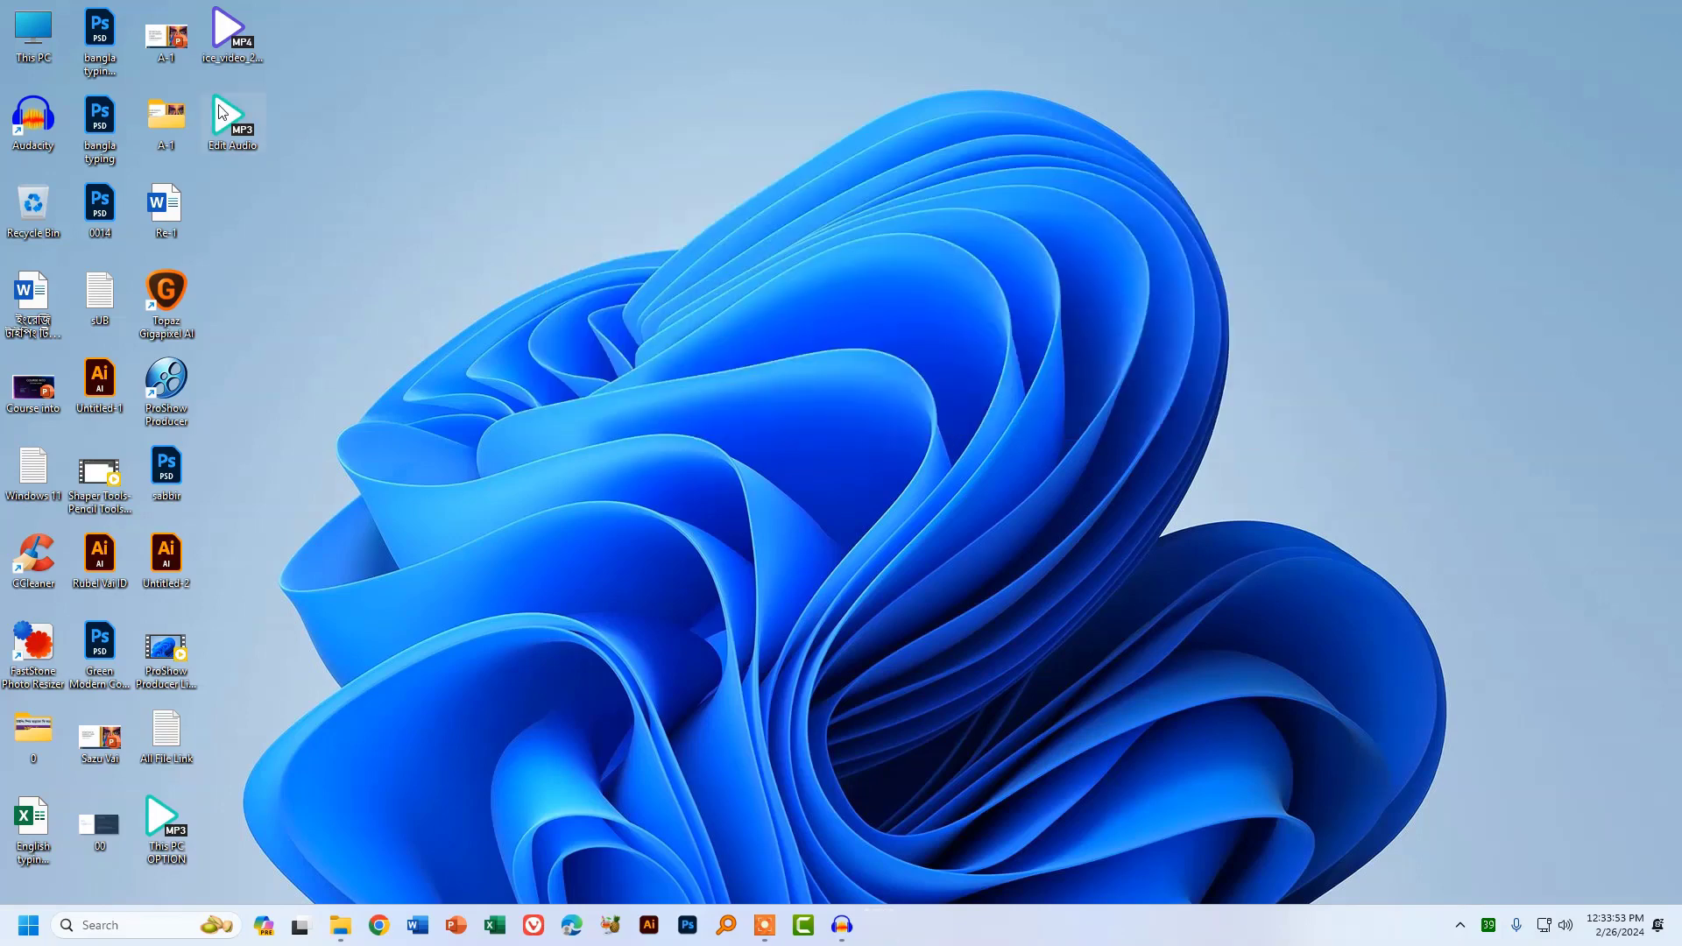
# Step: Play the exported Edit Audio file in PotPlayer for about seven seconds, close the player and refresh the desktop
pyautogui.doubleClick(235, 128)
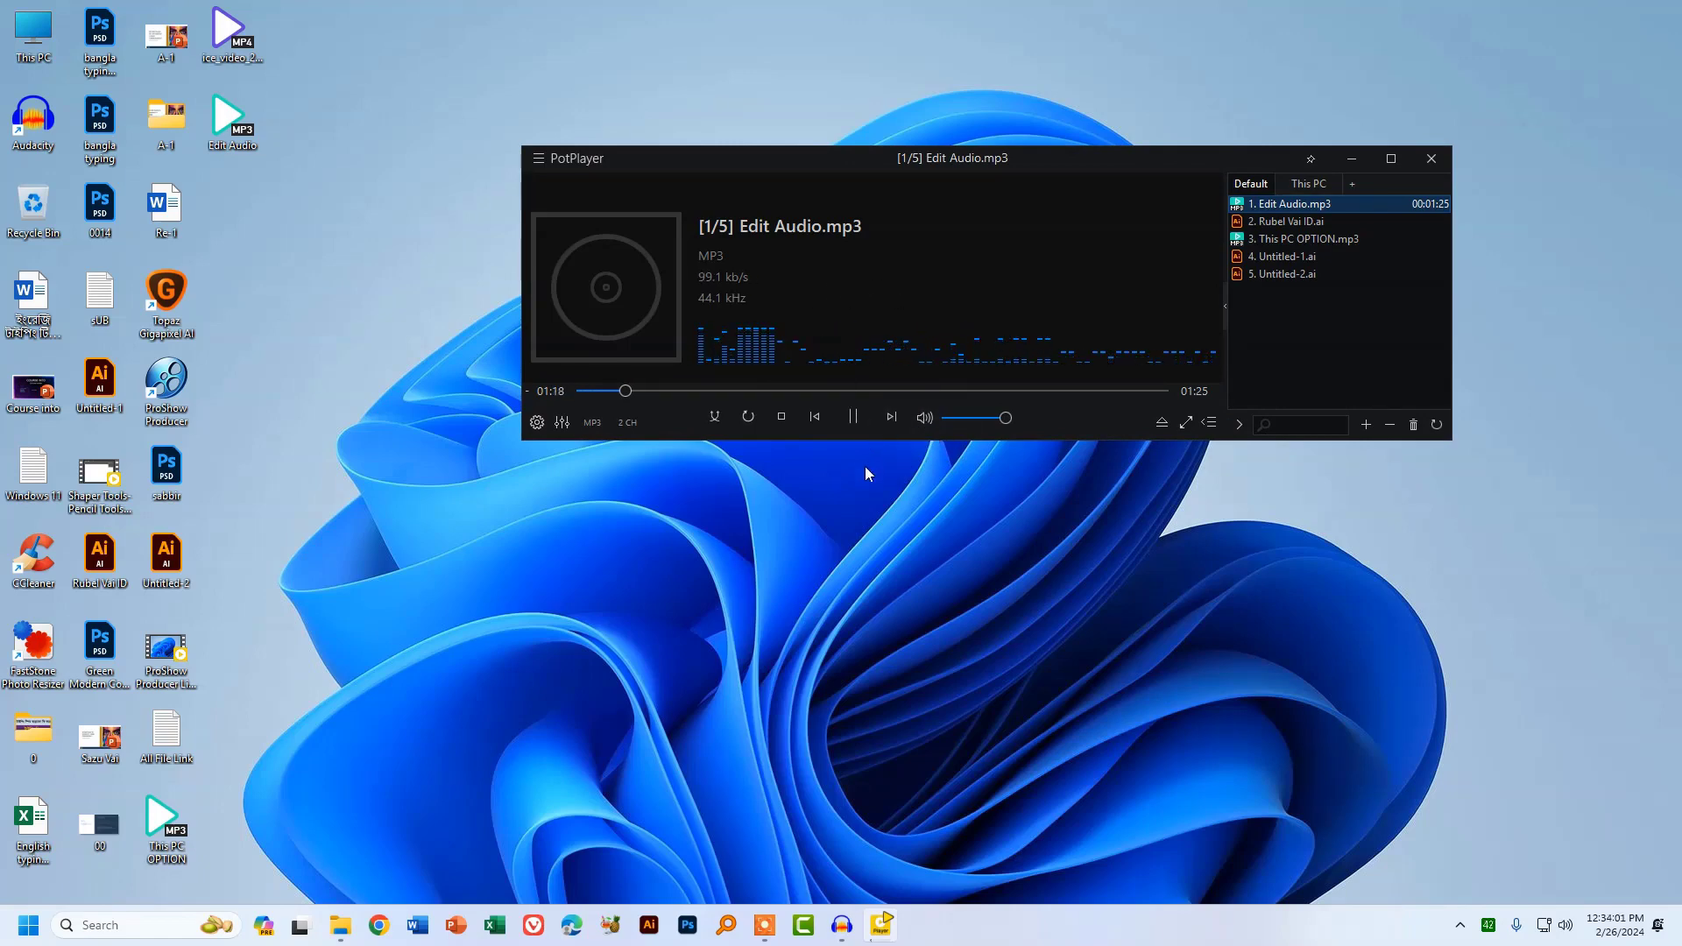
pyautogui.click(853, 418)
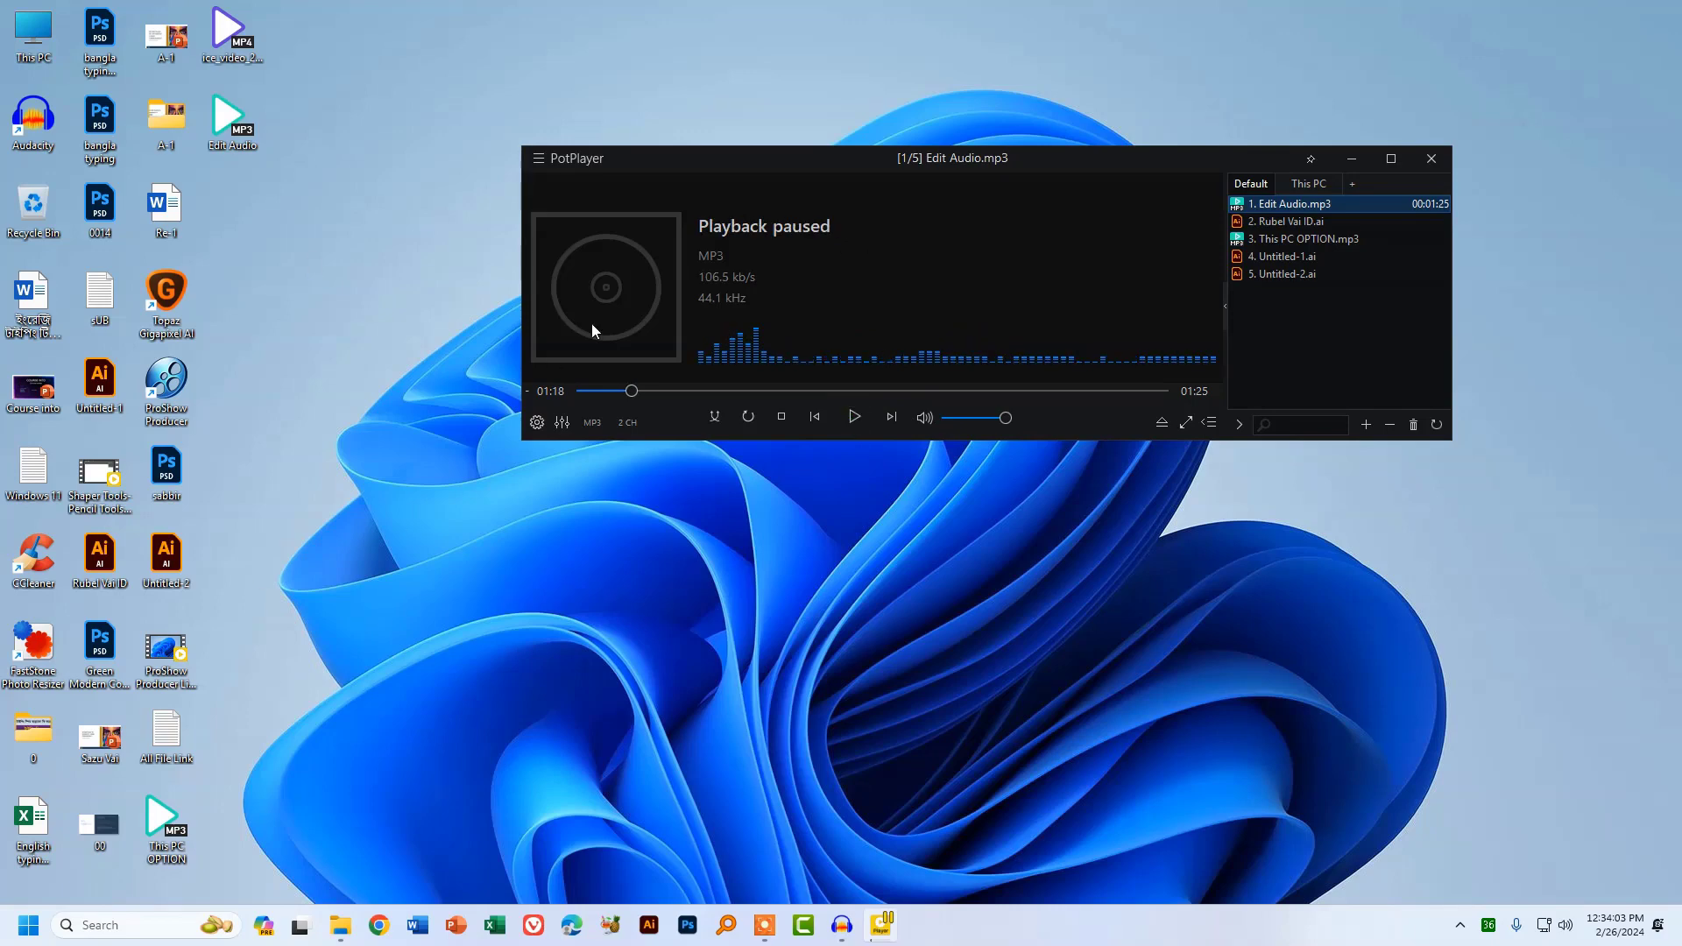
pyautogui.click(1432, 158)
pyautogui.rightClick(433, 248)
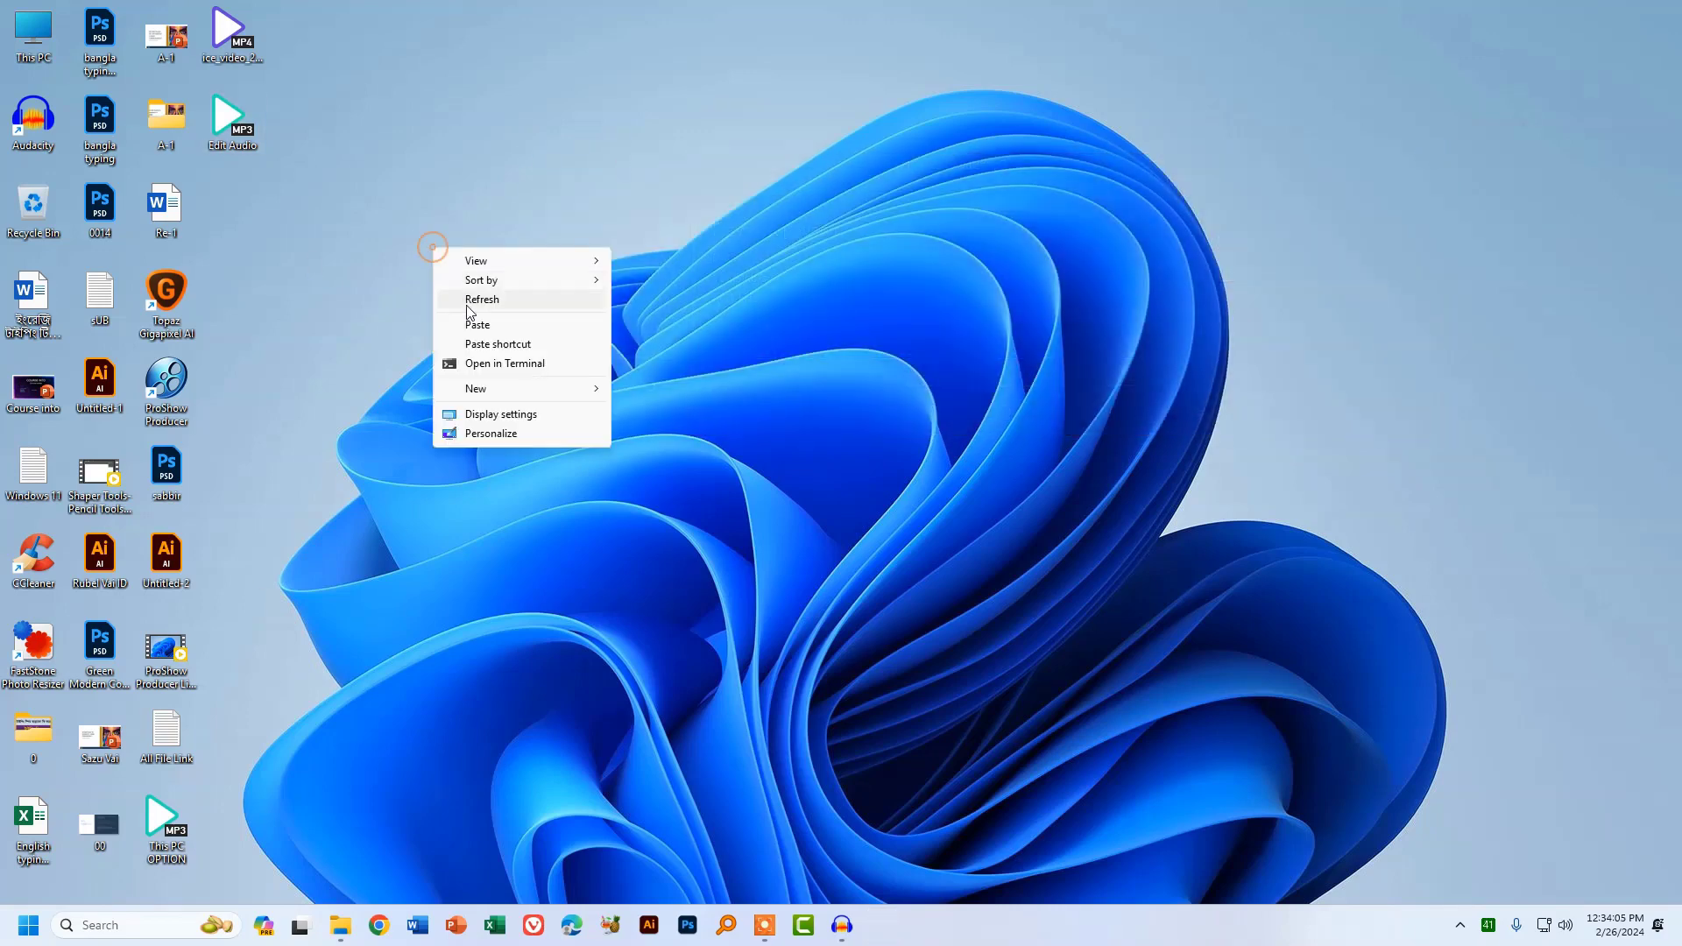
pyautogui.click(468, 302)
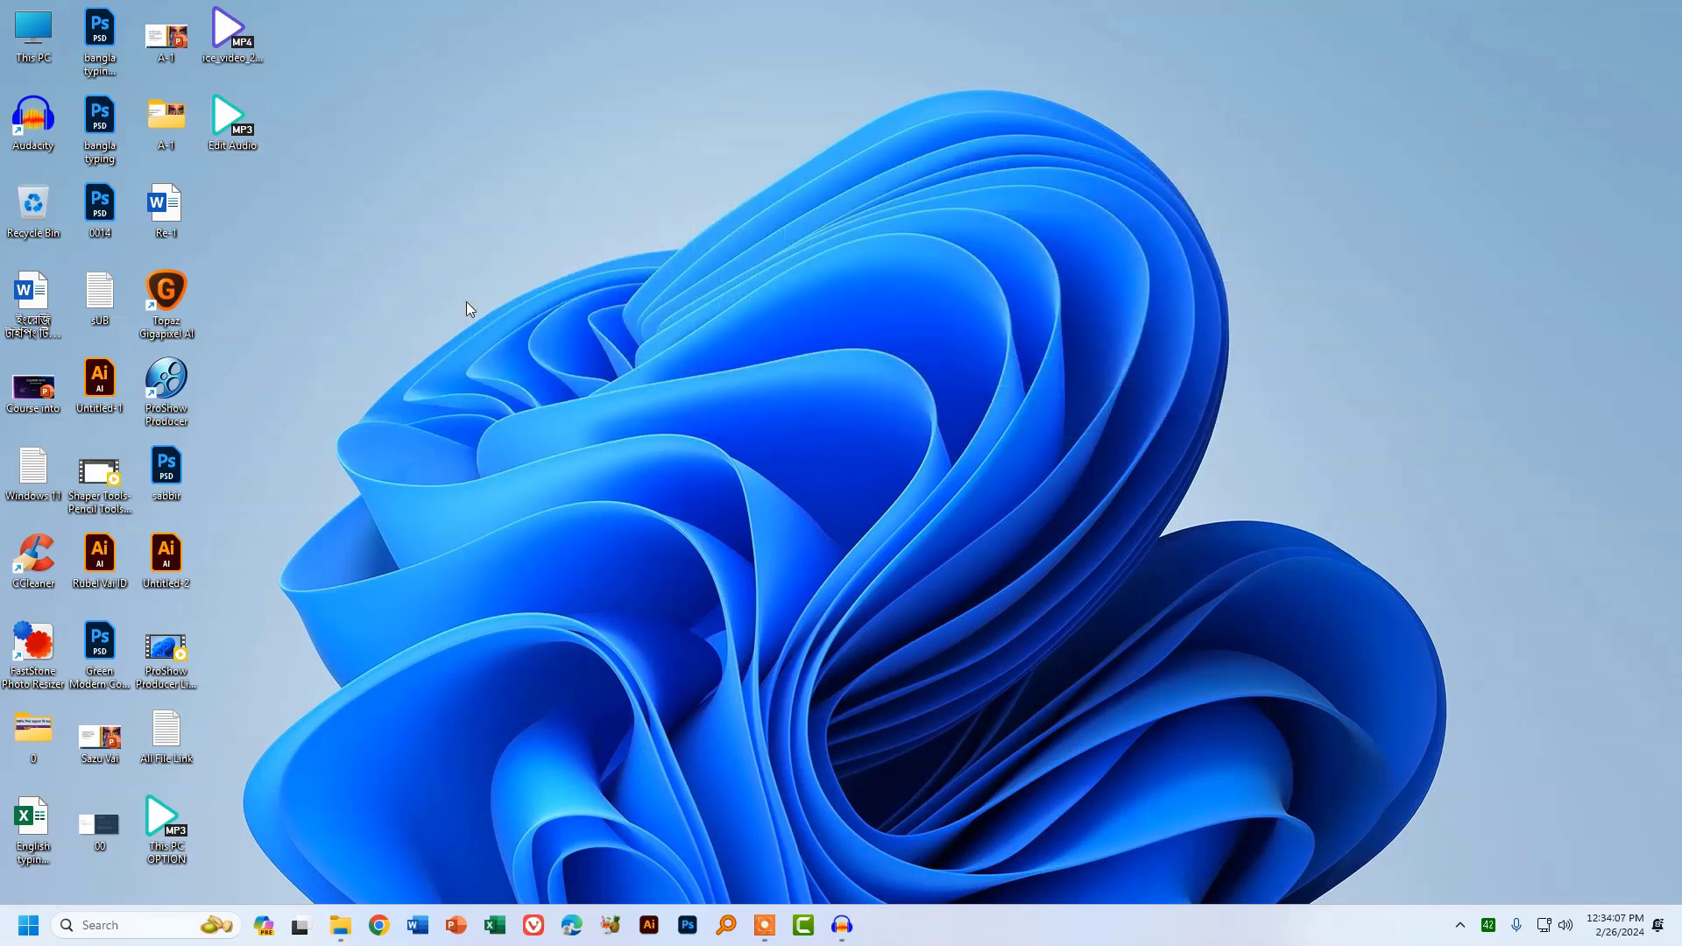